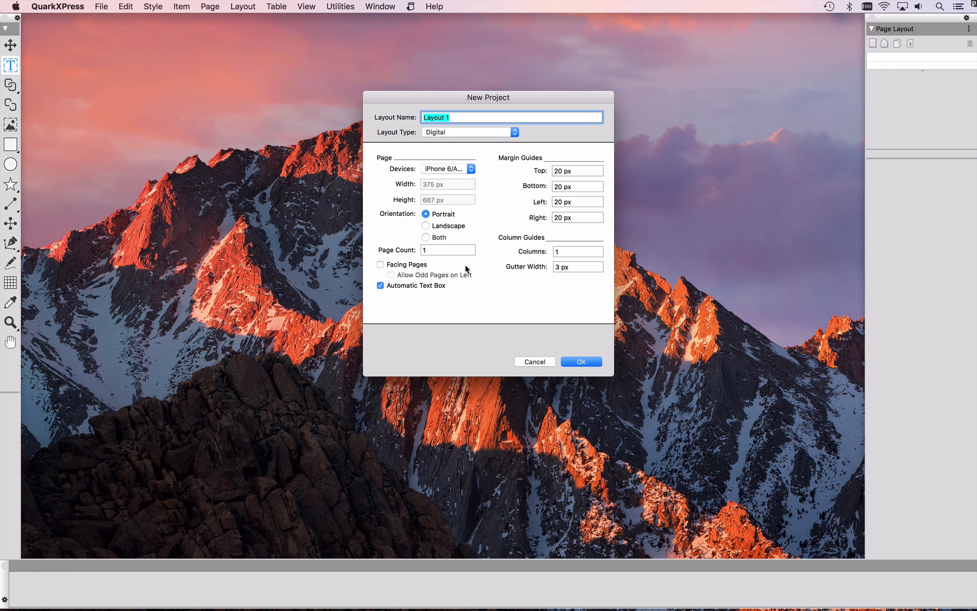
Step: Create a one-page portrait digital layout for the iPhone 6/Android device with an automatic text box
{"action": "left_click", "coordinate": [470, 169]}
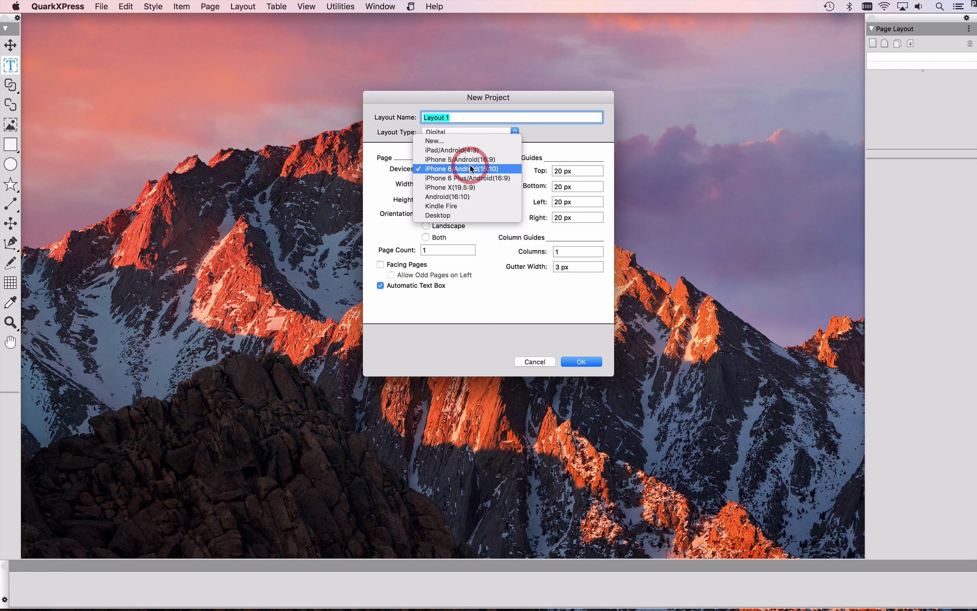
{"action": "left_click", "coordinate": [515, 168]}
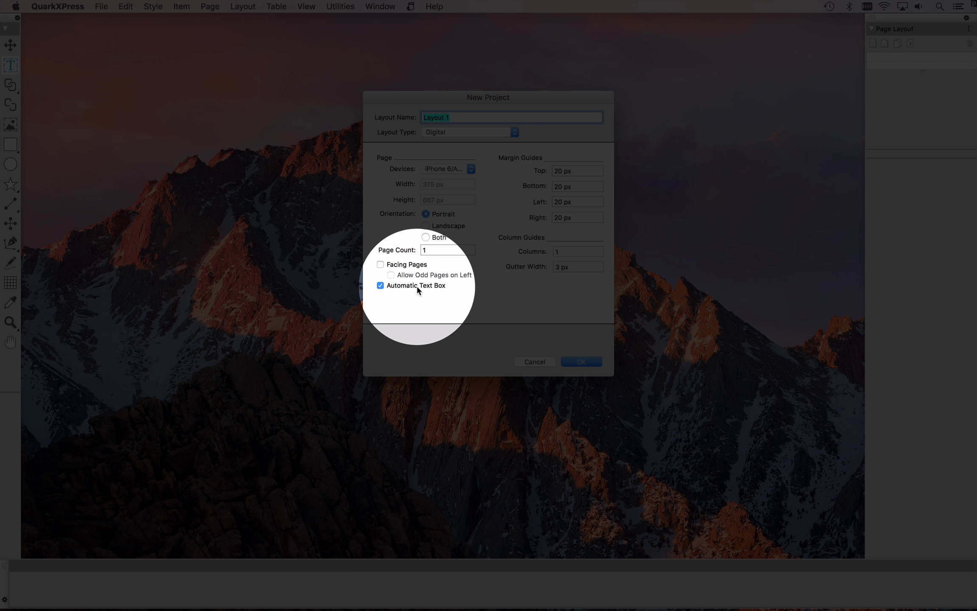
{"action": "left_click", "coordinate": [580, 362]}
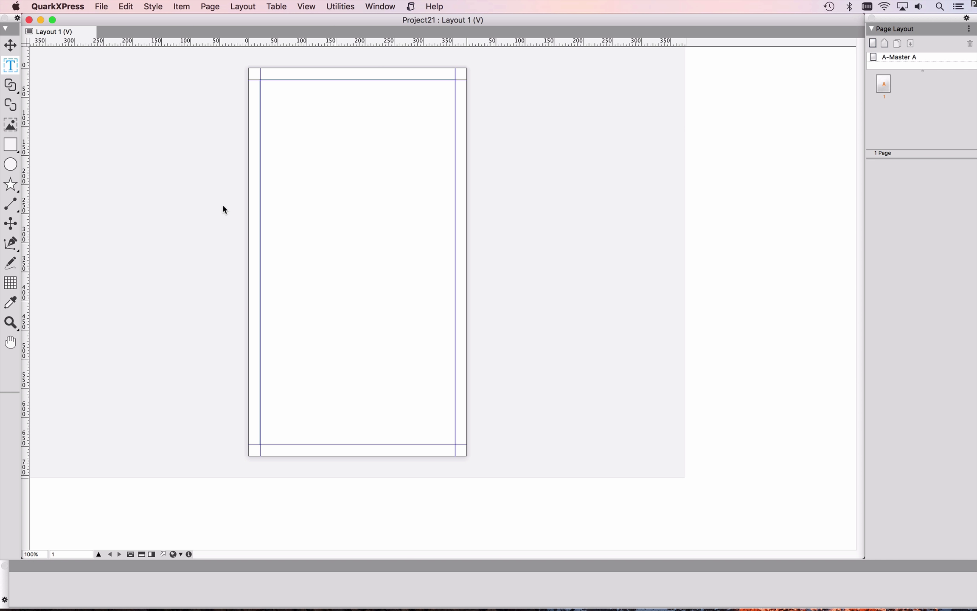
Step: Import plate1.jpg at the page's upper-left corner and enlarge it proportionally to about 490 by 676 px
{"action": "key", "text": "super+e"}
{"action": "left_click", "coordinate": [515, 190]}
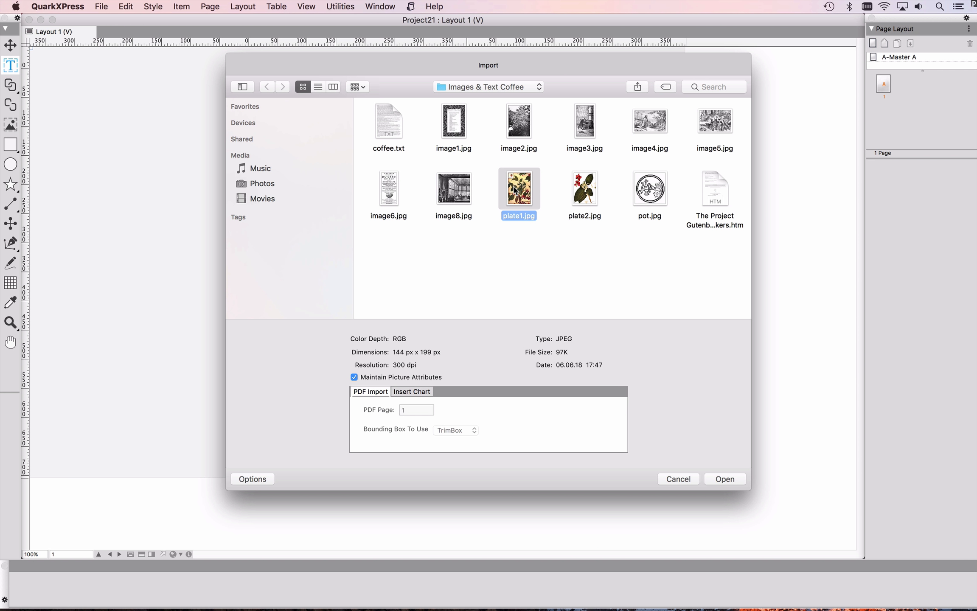
{"action": "left_click", "coordinate": [724, 481]}
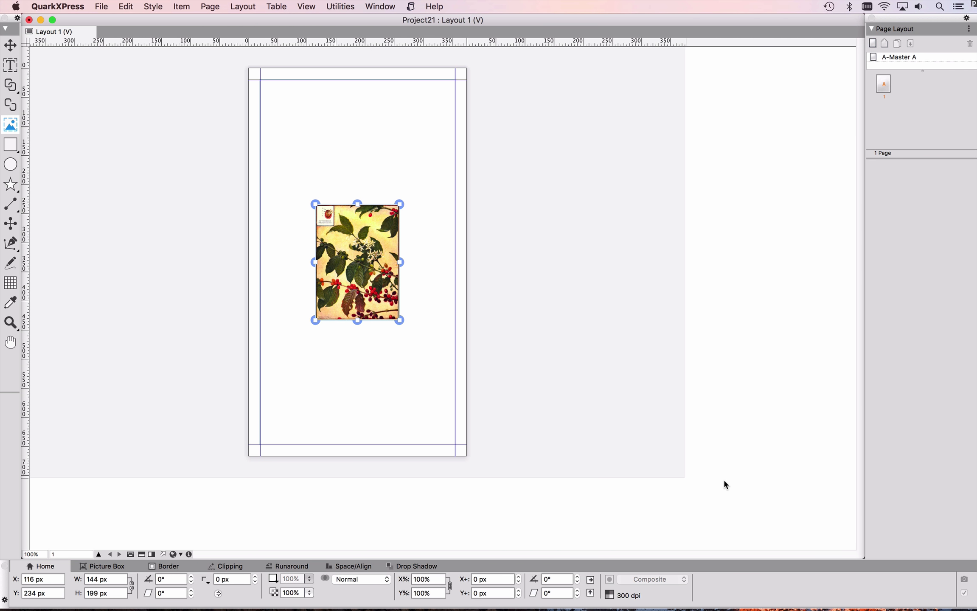
{"action": "left_click_drag", "start_coordinate": [354, 245], "coordinate": [285, 108]}
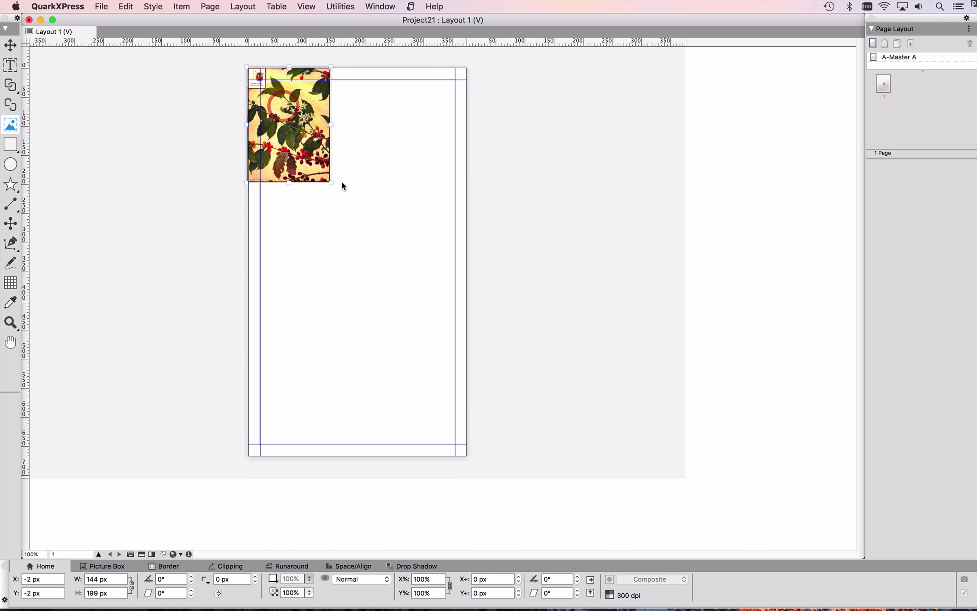
{"action": "left_click_drag", "start_coordinate": [333, 184], "coordinate": [506, 458]}
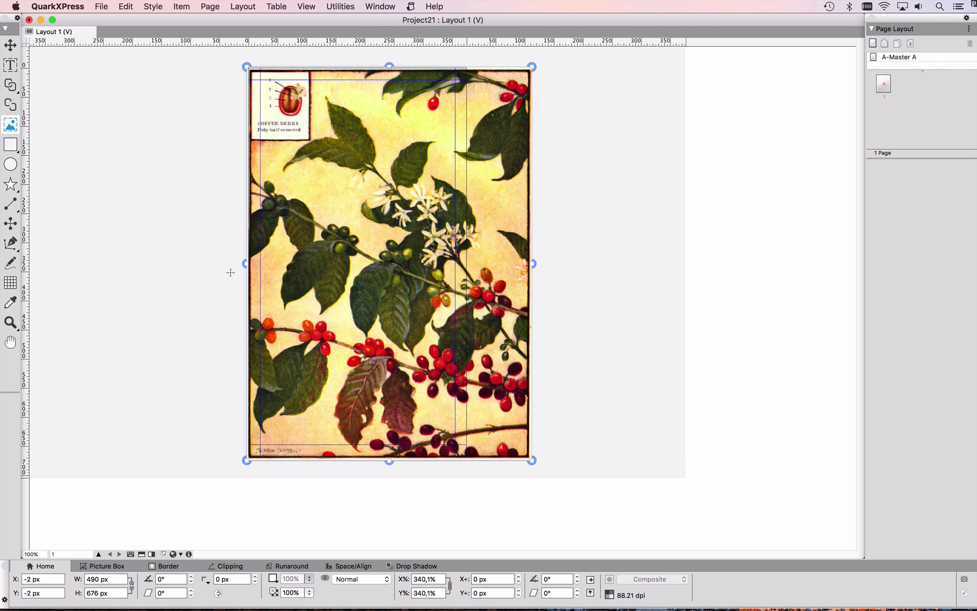
Step: Draw a text box about 214 by 130 px over the picture, and crop the picture box to the page's right edge
{"action": "left_click", "coordinate": [10, 65]}
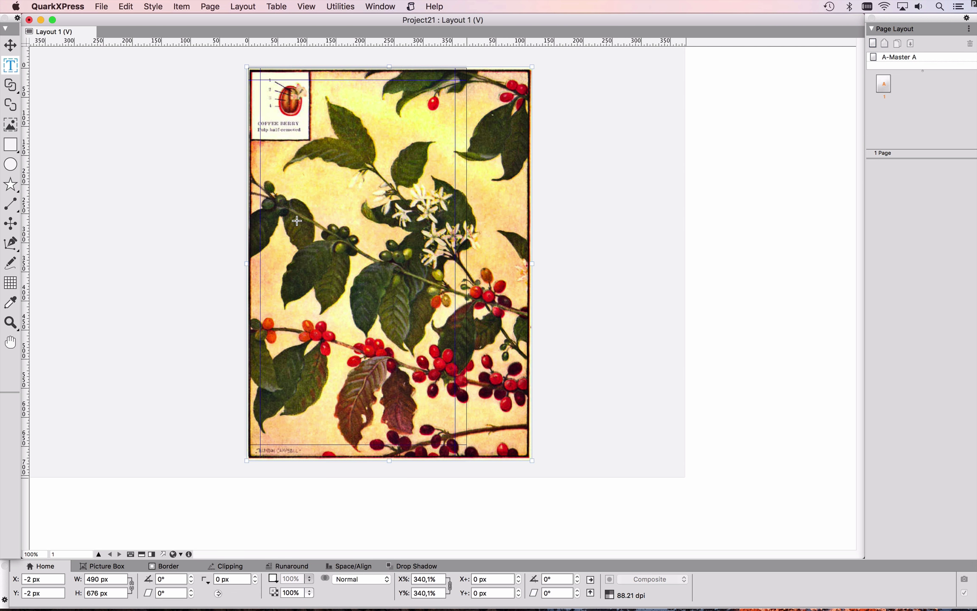
{"action": "left_click_drag", "start_coordinate": [287, 213], "coordinate": [412, 290]}
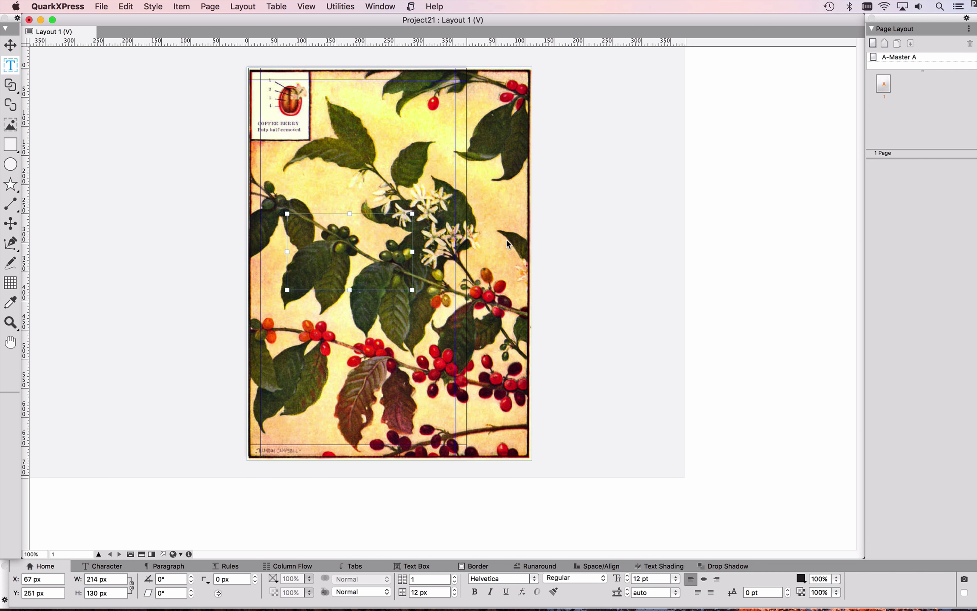
{"action": "left_click", "coordinate": [509, 244]}
{"action": "left_click_drag", "start_coordinate": [531, 264], "coordinate": [465, 264]}
Step: Enter "All about Coffee" in the text box over the picture and set its font size to 24 pt
{"action": "left_click", "coordinate": [343, 243]}
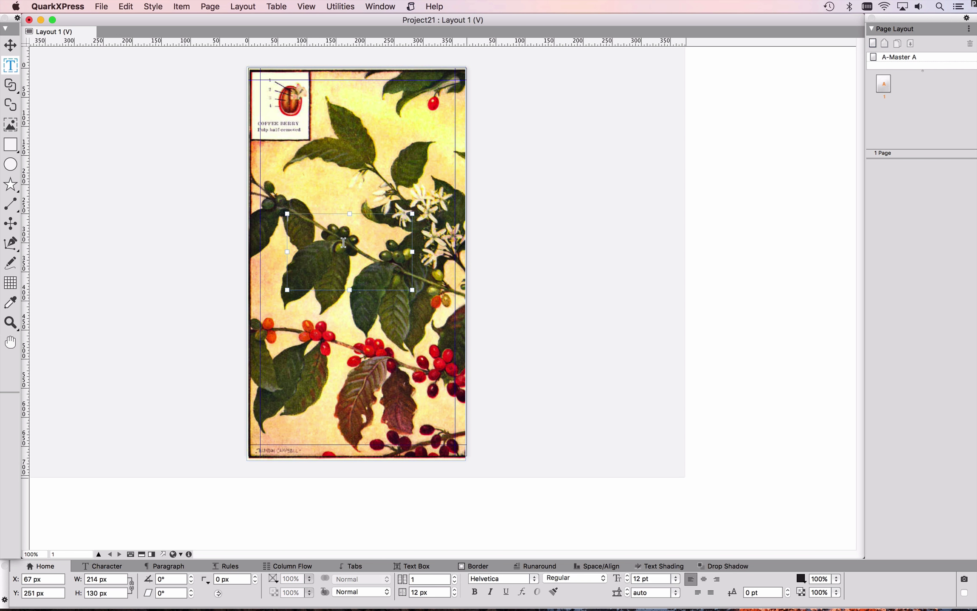
{"action": "type", "text": "All about Coffee"}
{"action": "key", "text": "super+a"}
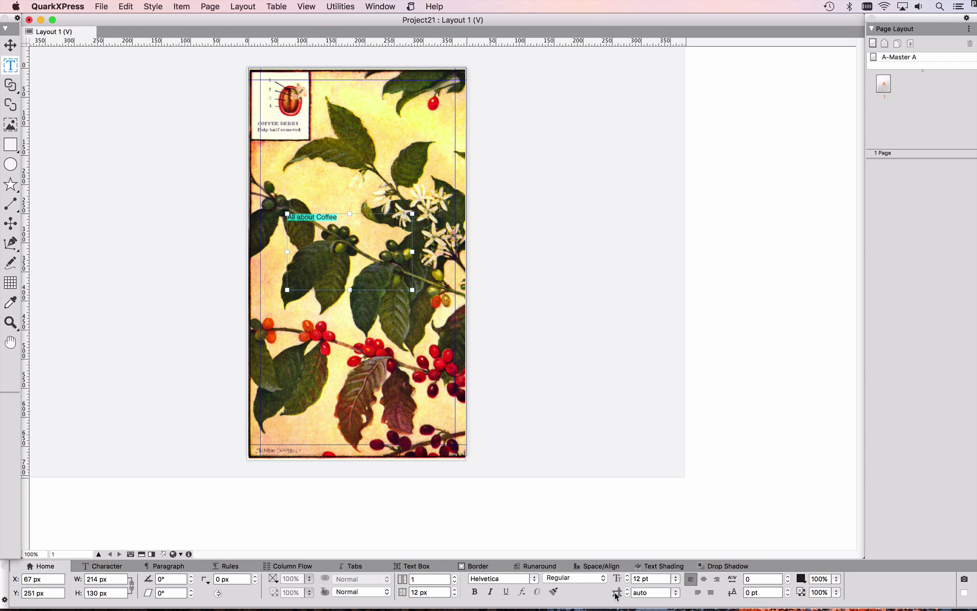
{"action": "left_click", "coordinate": [633, 581]}
{"action": "type", "text": "24"}
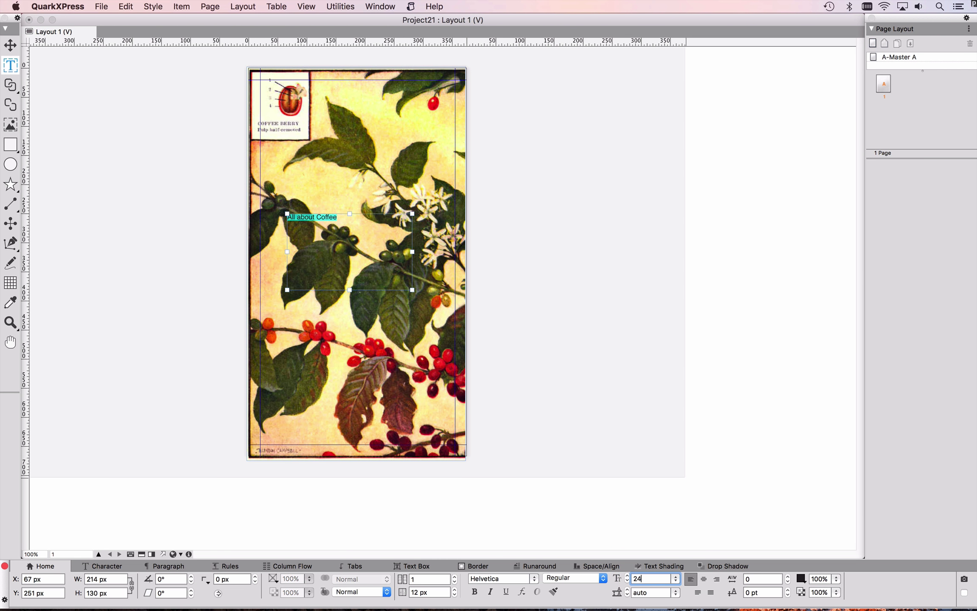
{"action": "key", "text": "Return"}
Step: Center the "All about Coffee" title both horizontally and vertically within its text box
{"action": "left_click", "coordinate": [705, 580]}
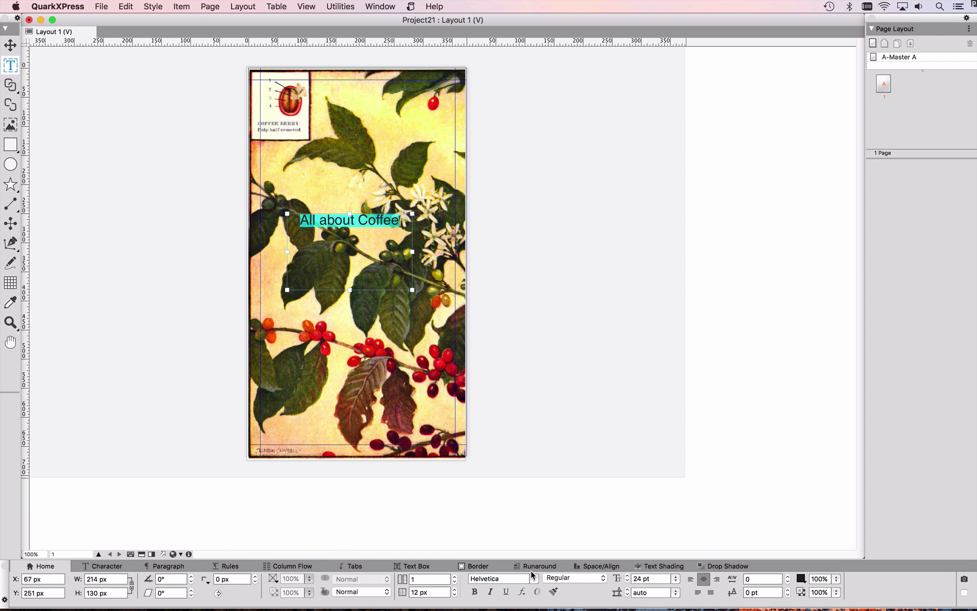
{"action": "left_click", "coordinate": [434, 568]}
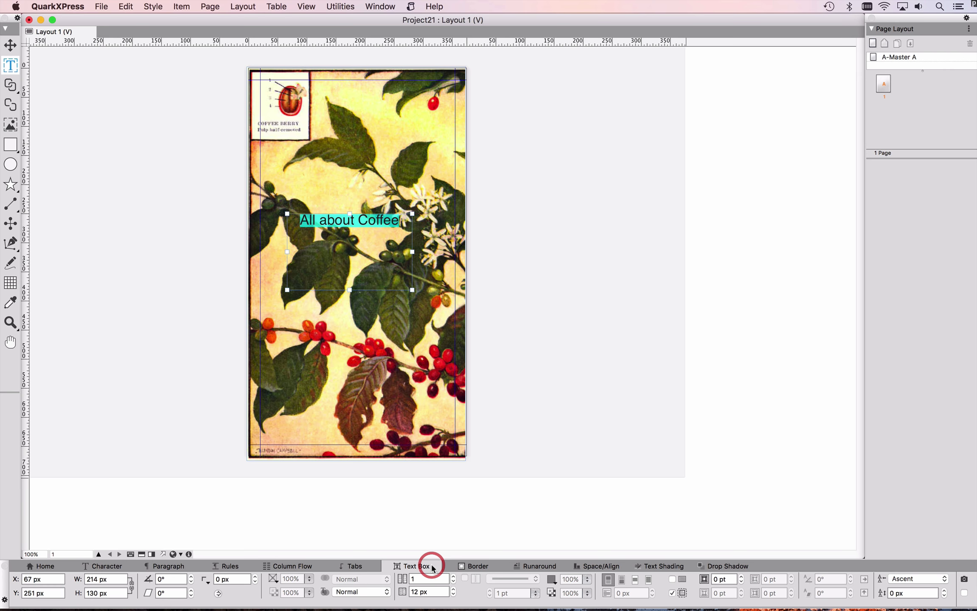
{"action": "left_click", "coordinate": [636, 581]}
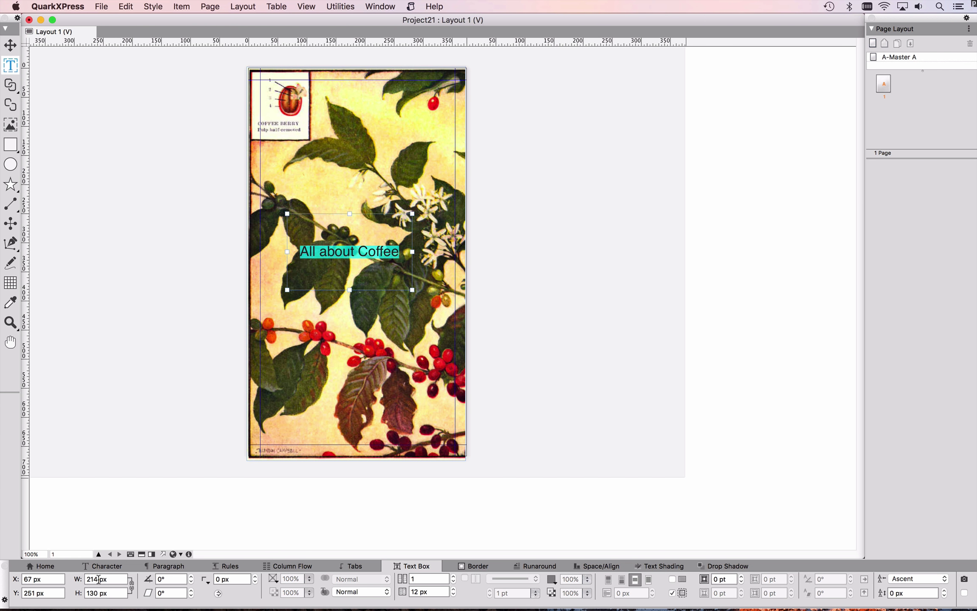
Step: Fill the title's text box with white and lower the fill's opacity so the picture shows through
{"action": "left_click", "coordinate": [46, 566]}
{"action": "left_click", "coordinate": [273, 579]}
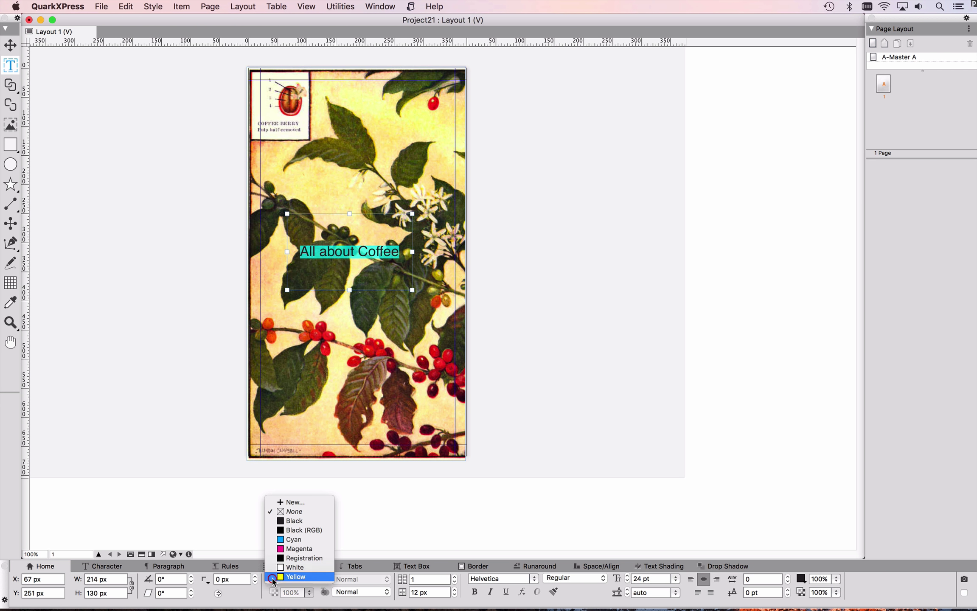
{"action": "left_click", "coordinate": [274, 572]}
{"action": "left_click_drag", "start_coordinate": [308, 593], "coordinate": [306, 573]}
{"action": "left_click", "coordinate": [592, 192]}
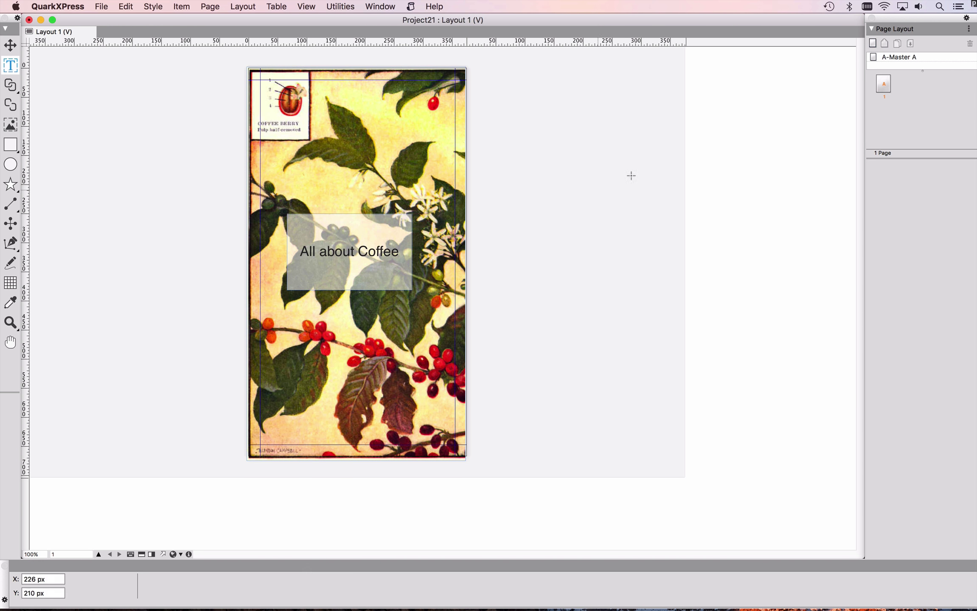
Step: Add a second page based on A-Master A and import coffee.txt into its automatic text box
{"action": "left_click_drag", "start_coordinate": [875, 57], "coordinate": [886, 110]}
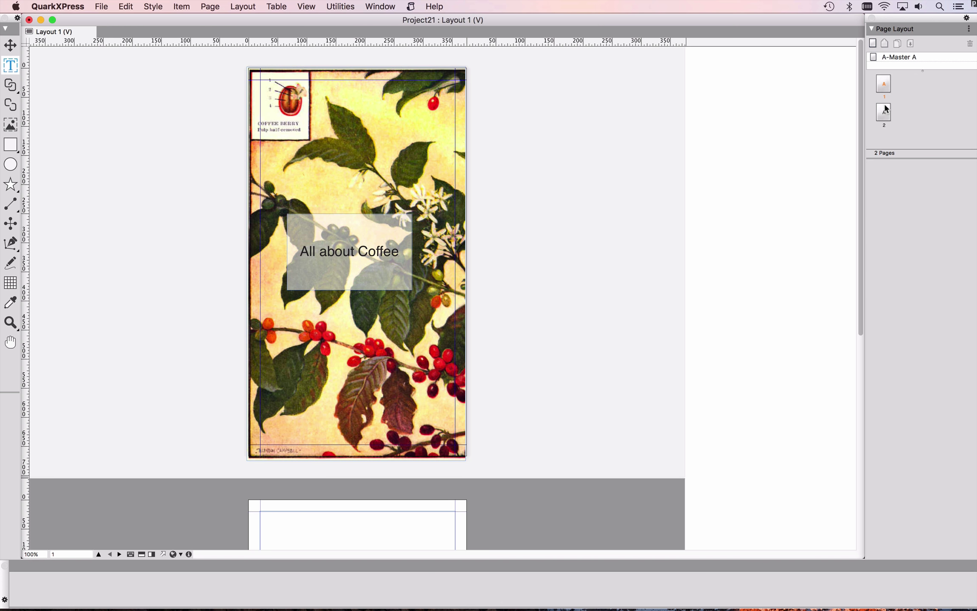
{"action": "scroll", "coordinate": [357, 255], "scroll_direction": "down", "scroll_amount": 3}
{"action": "scroll", "coordinate": [359, 259], "scroll_direction": "down", "scroll_amount": 10}
{"action": "left_click", "coordinate": [359, 259]}
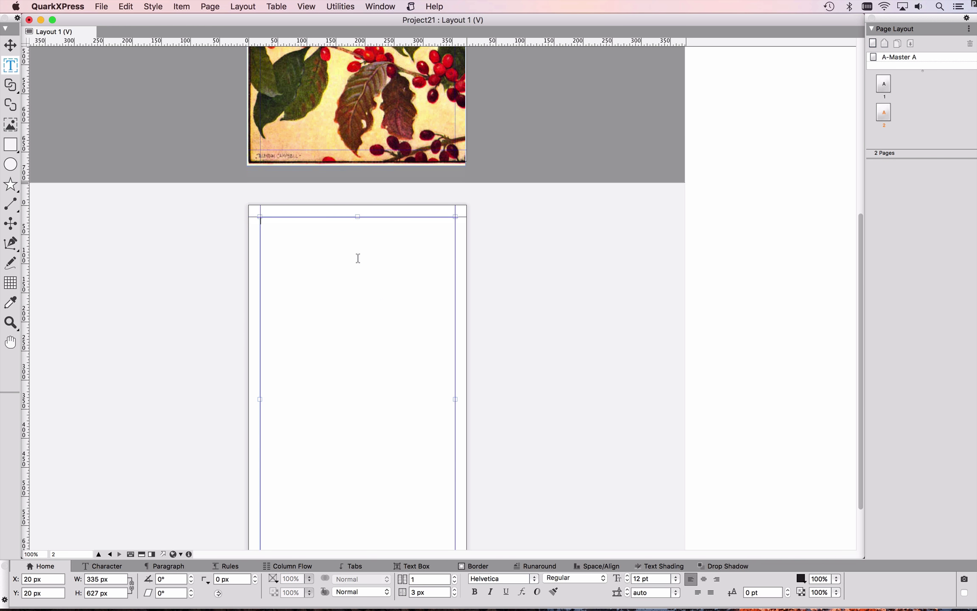
{"action": "key", "text": "super+e"}
{"action": "left_click", "coordinate": [384, 126]}
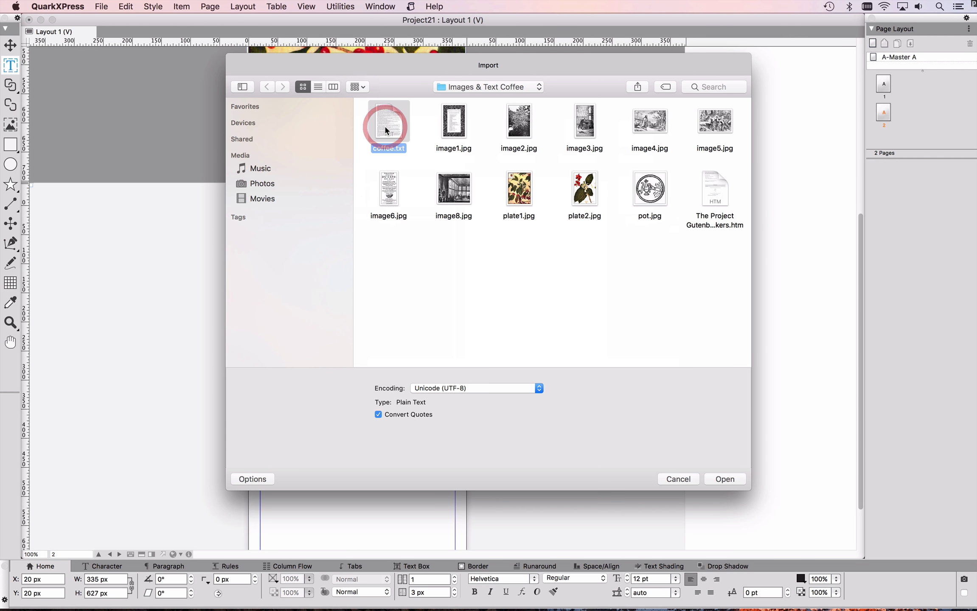
{"action": "double_click", "coordinate": [385, 126]}
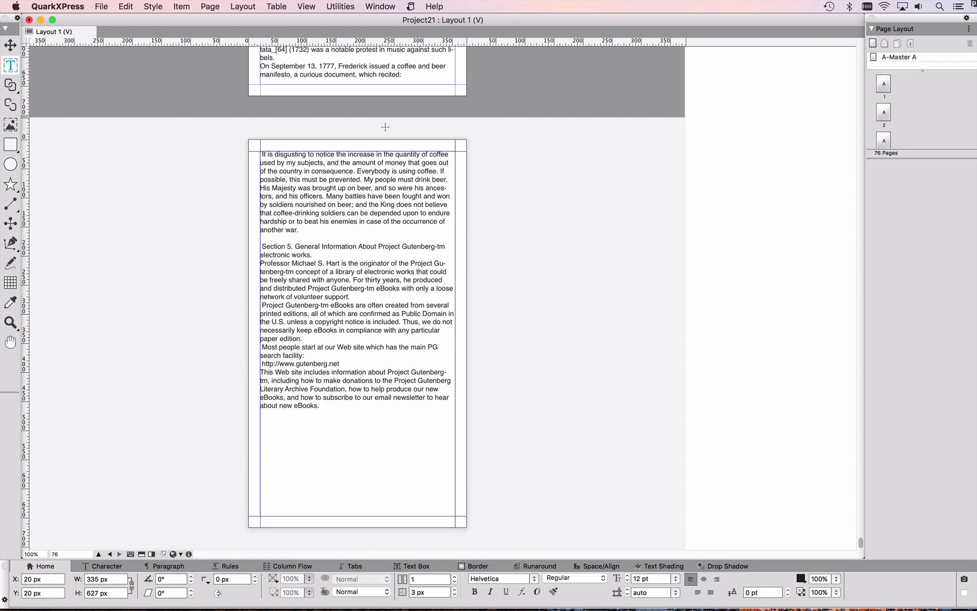
Step: Go back to page 2 and auto-tag all pages of the layout with one article per story
{"action": "scroll", "coordinate": [410, 200], "scroll_direction": "up", "scroll_amount": 20}
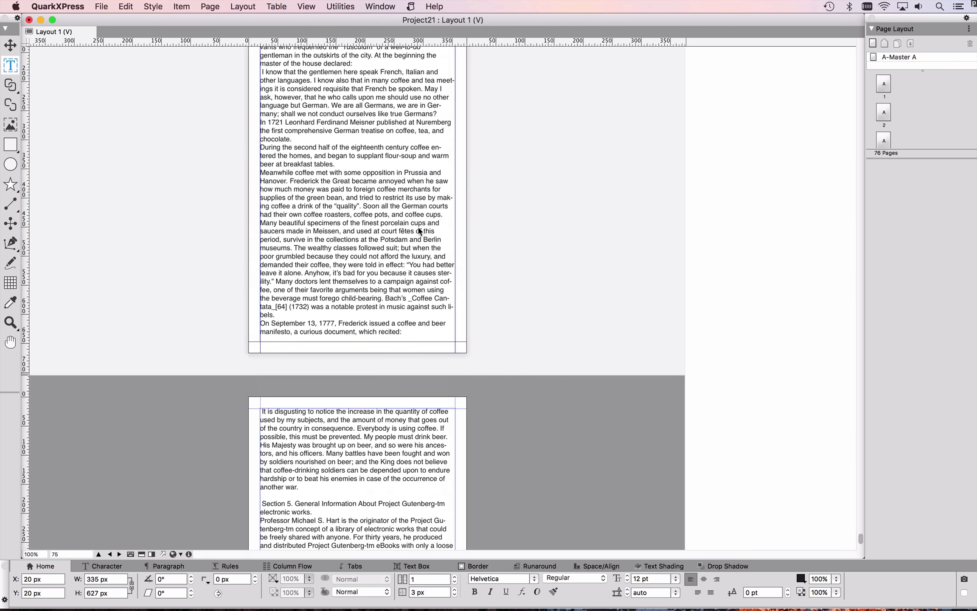
{"action": "key", "text": "super+j"}
{"action": "type", "text": "2"}
{"action": "key", "text": "Return"}
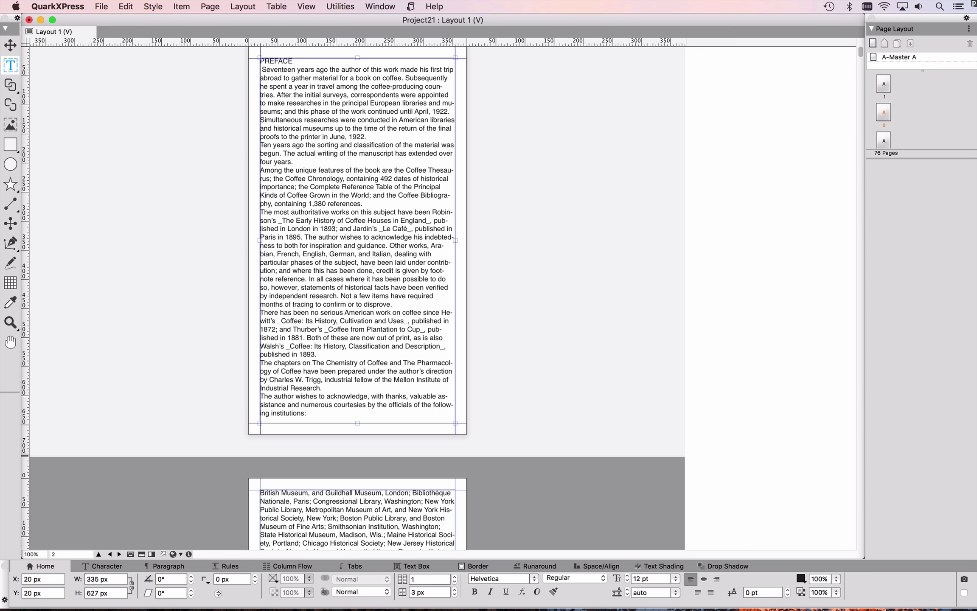
{"action": "left_click", "coordinate": [249, 5]}
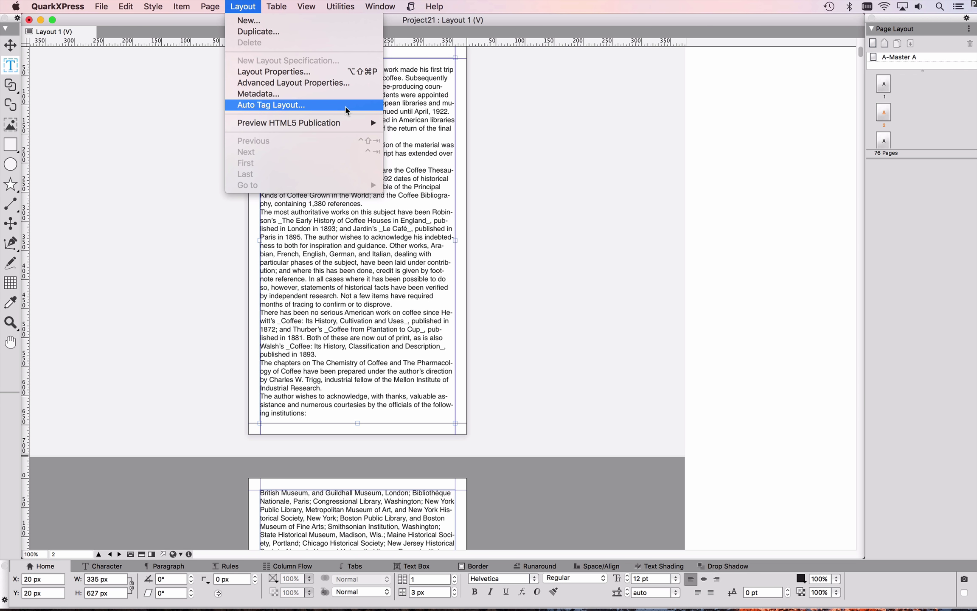
{"action": "left_click", "coordinate": [347, 110]}
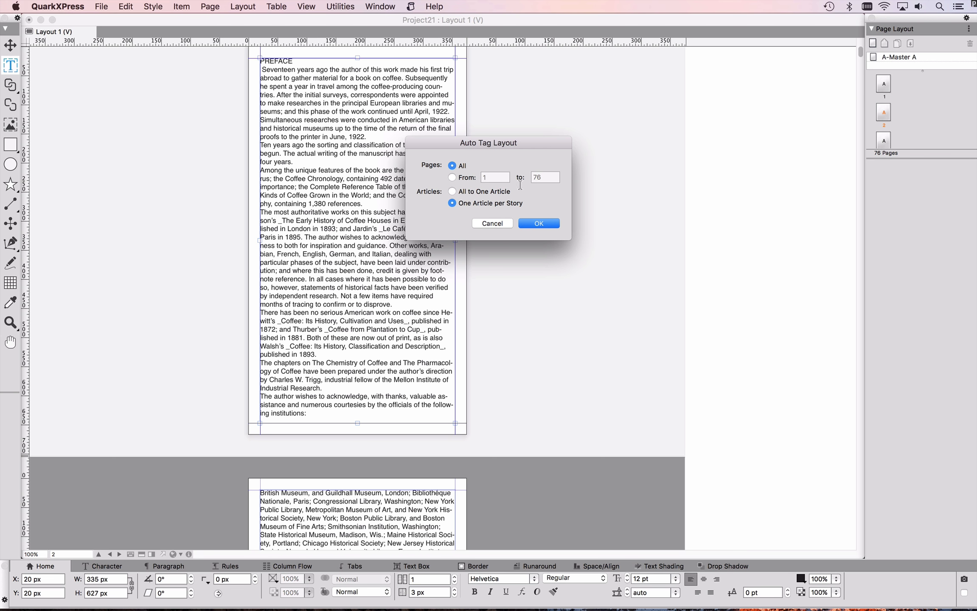
{"action": "left_click", "coordinate": [534, 224]}
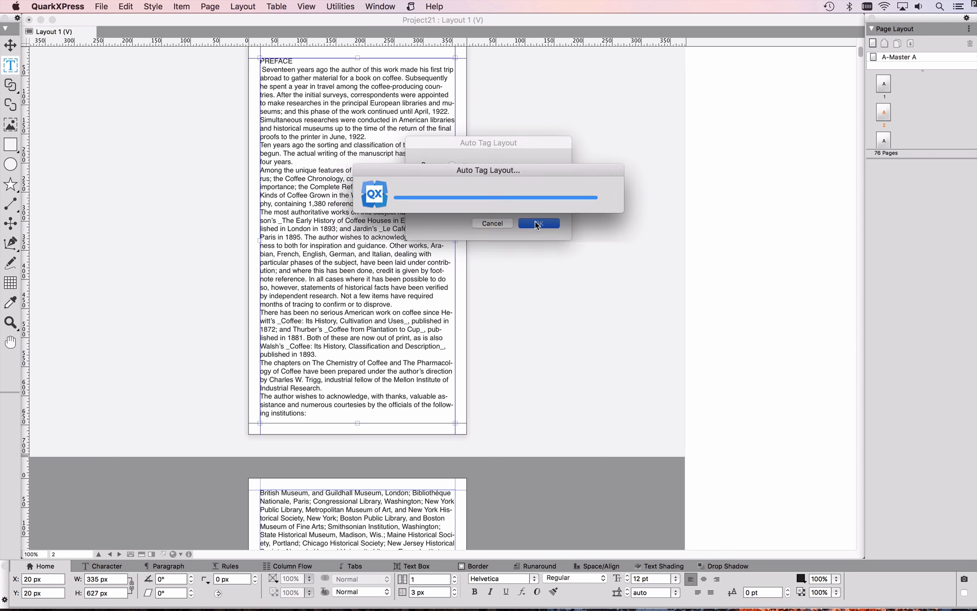
Step: Export the layout as a reflow ePub named Project21, opening it after export and collecting its fonts
{"action": "left_click", "coordinate": [102, 6]}
{"action": "mouse_move", "coordinate": [150, 181]}
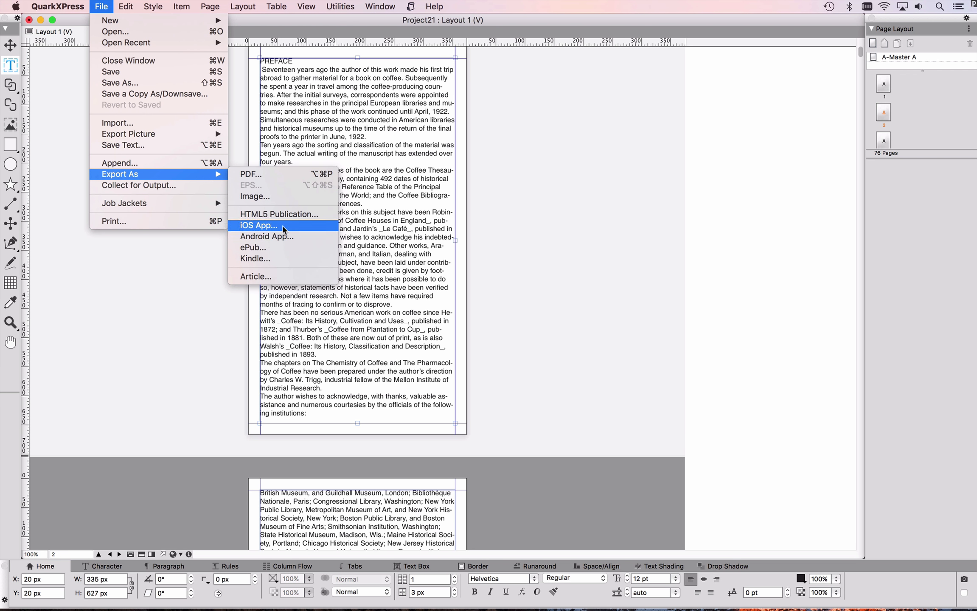
{"action": "left_click", "coordinate": [283, 248]}
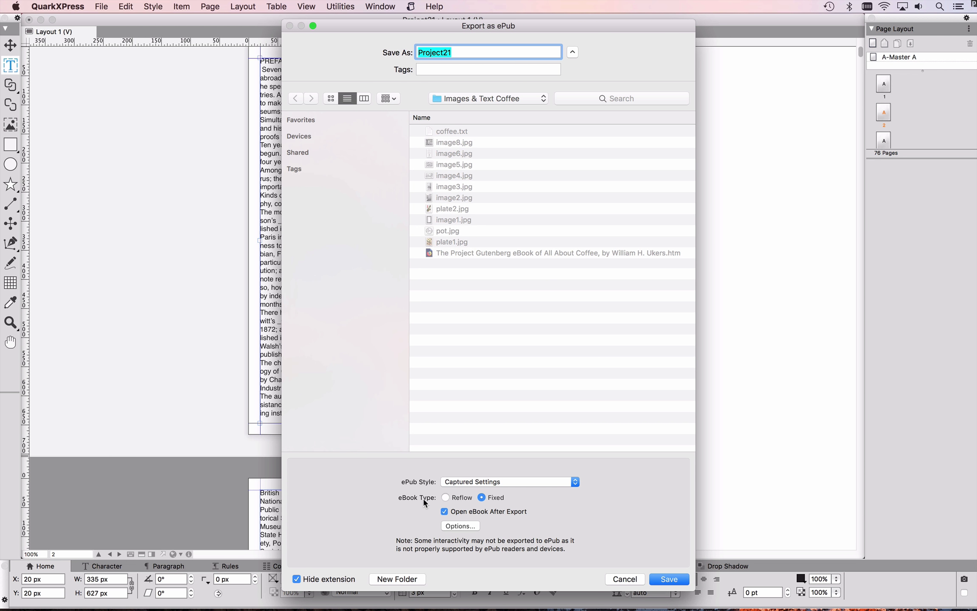
{"action": "left_click", "coordinate": [445, 498]}
{"action": "left_click", "coordinate": [660, 580]}
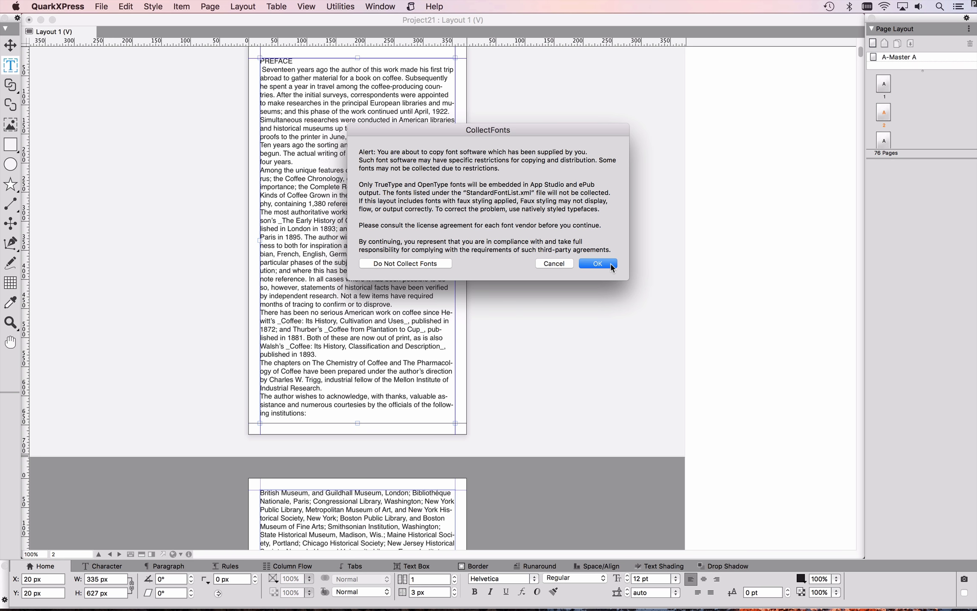
{"action": "left_click", "coordinate": [598, 263]}
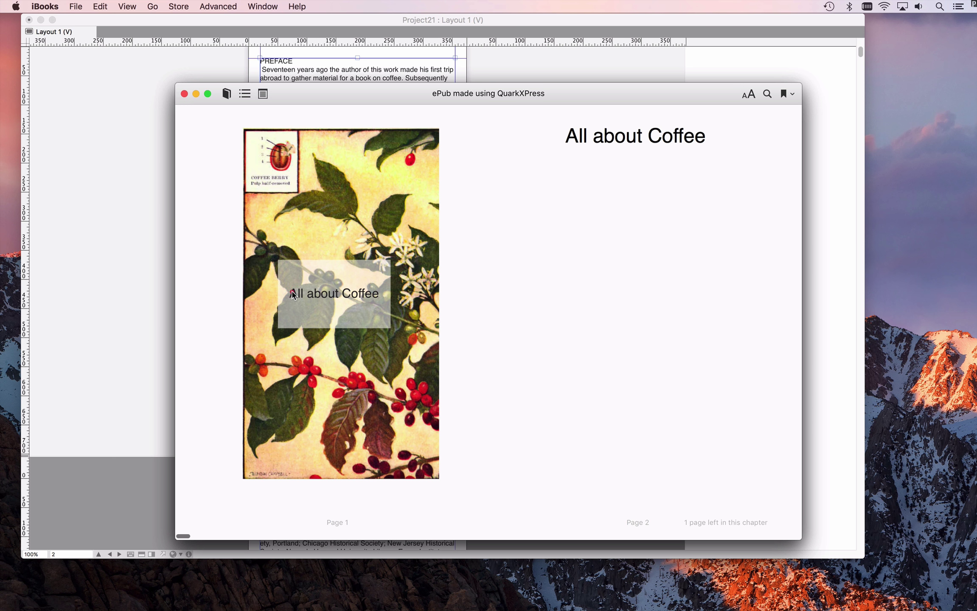
Step: Page through the exported ePub in iBooks to page 23 and select the coffee plant cultivation passage to check its live text
{"action": "left_click", "coordinate": [361, 311]}
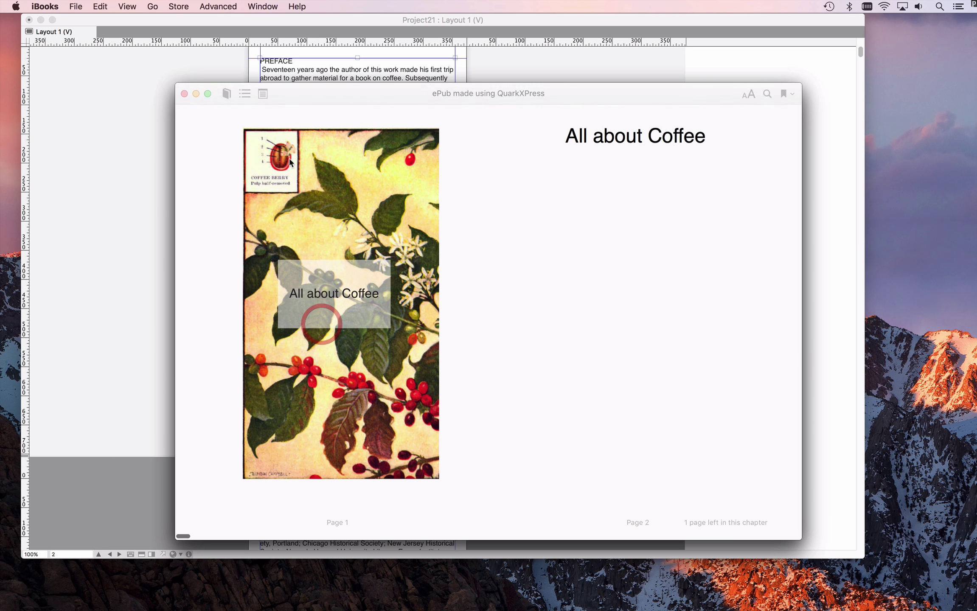
{"action": "scroll", "coordinate": [306, 268], "scroll_direction": "right", "scroll_amount": 10}
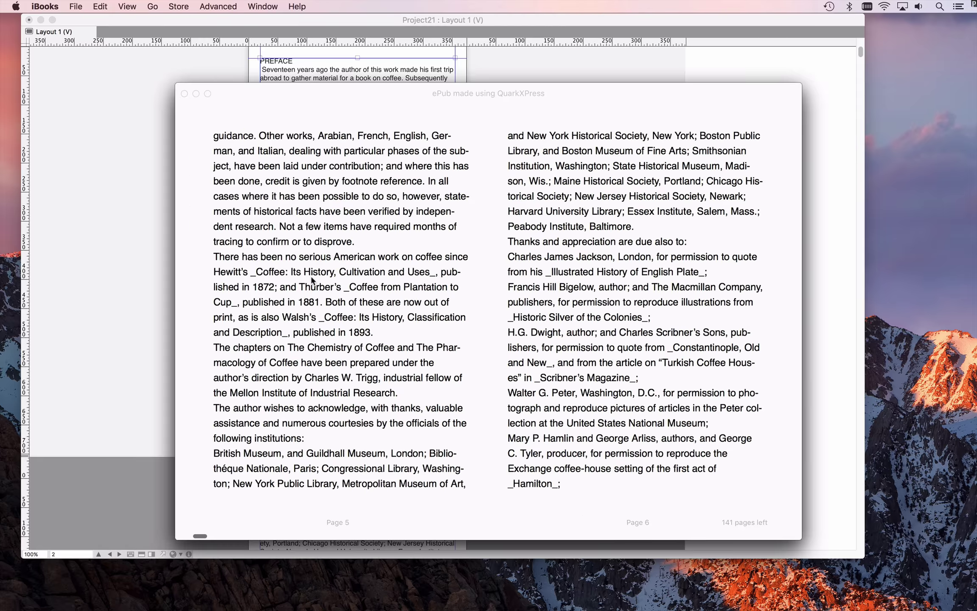
{"action": "scroll", "coordinate": [312, 280], "scroll_direction": "right", "scroll_amount": 10}
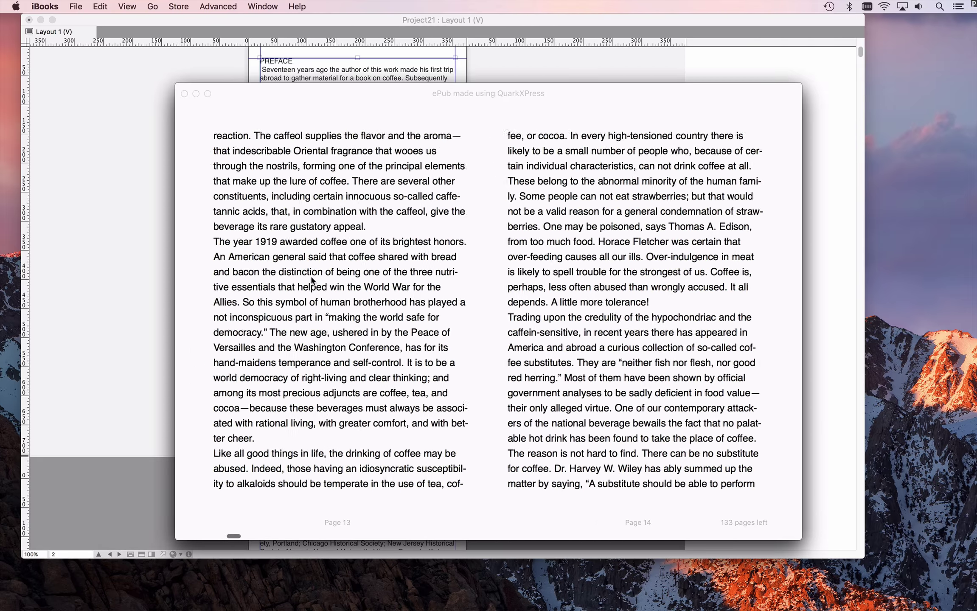
{"action": "scroll", "coordinate": [312, 281], "scroll_direction": "right", "scroll_amount": 10}
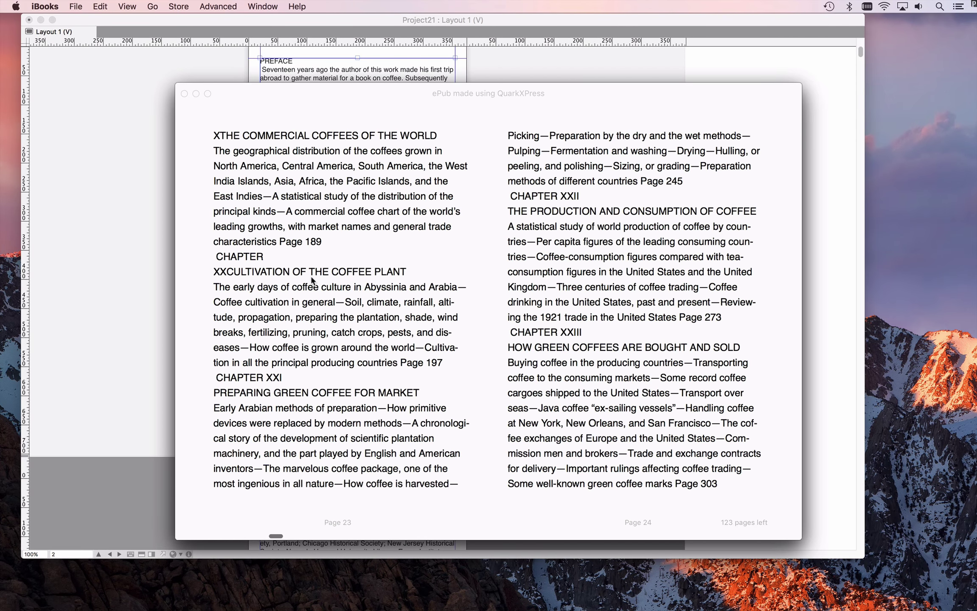
{"action": "left_click_drag", "start_coordinate": [316, 272], "coordinate": [325, 380]}
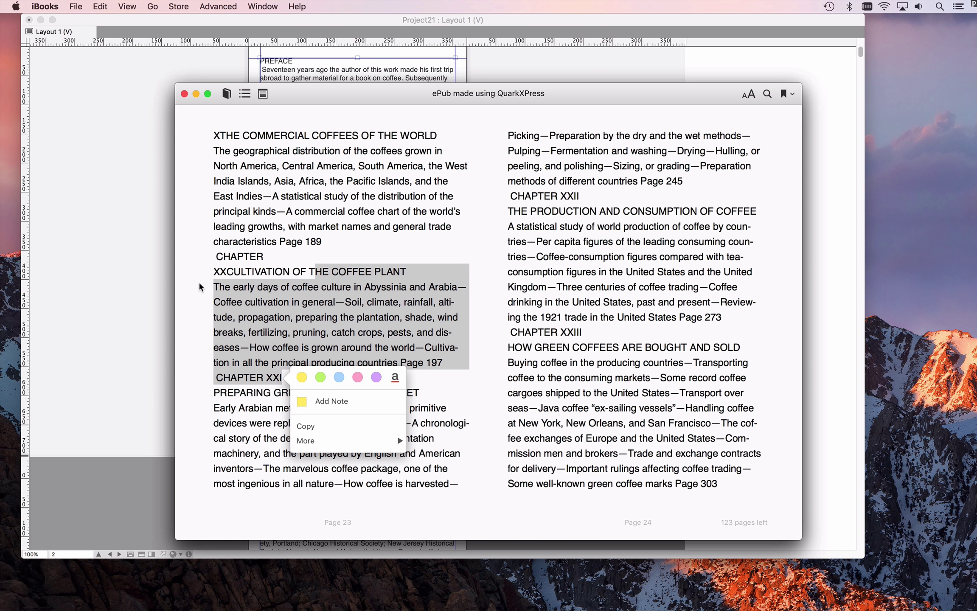
Step: Switch back to QuarkXPress and draw a picture box about 179 × 161 px on the pasteboard beside page 2
{"action": "left_click", "coordinate": [148, 271]}
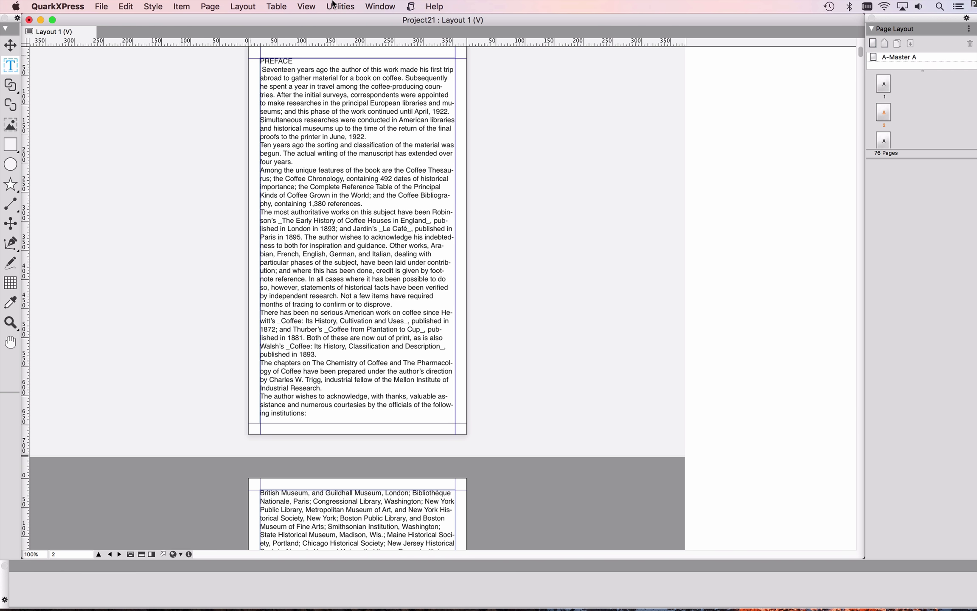
{"action": "key", "text": "super+0"}
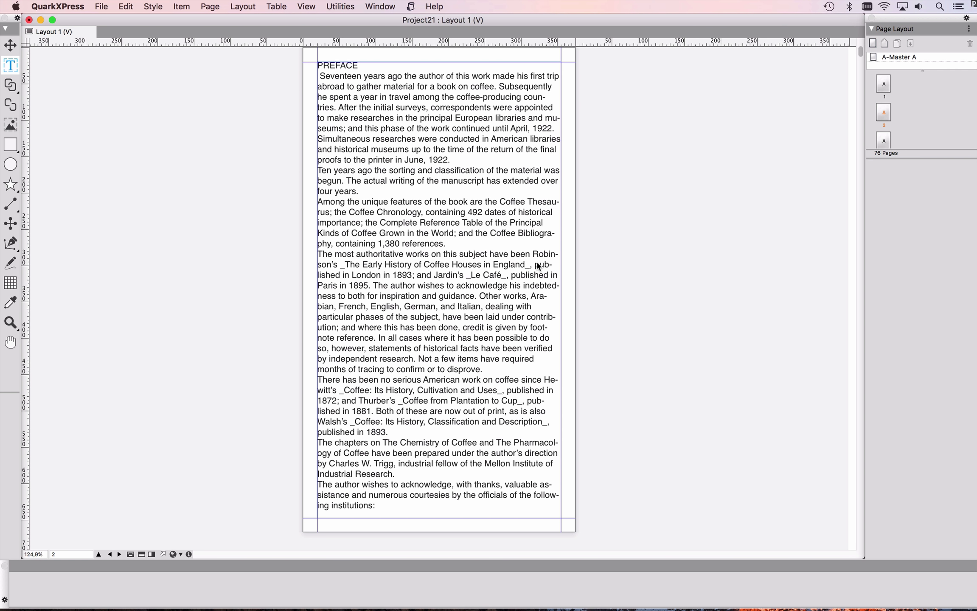
{"action": "left_click", "coordinate": [495, 251]}
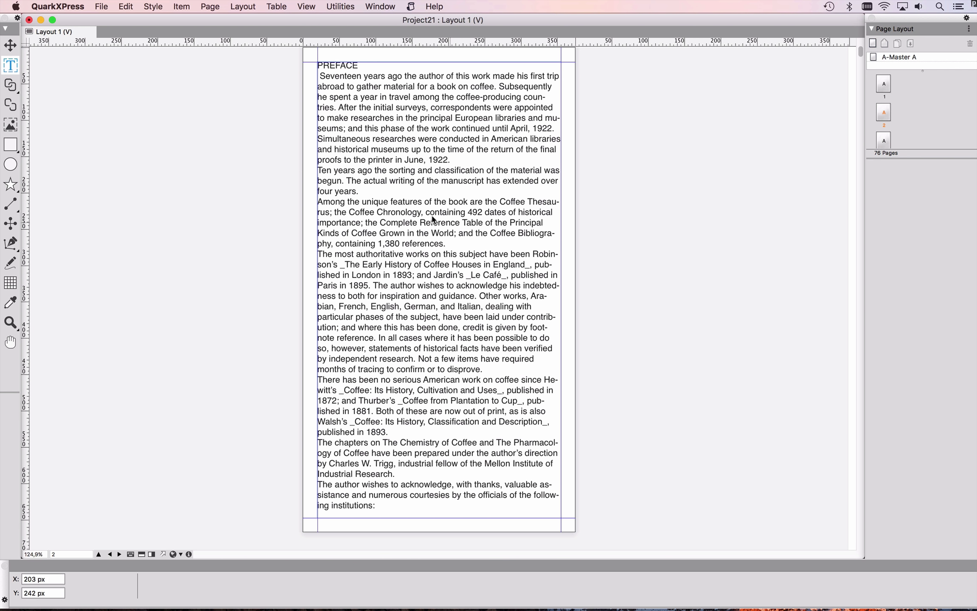
{"action": "left_click", "coordinate": [391, 192]}
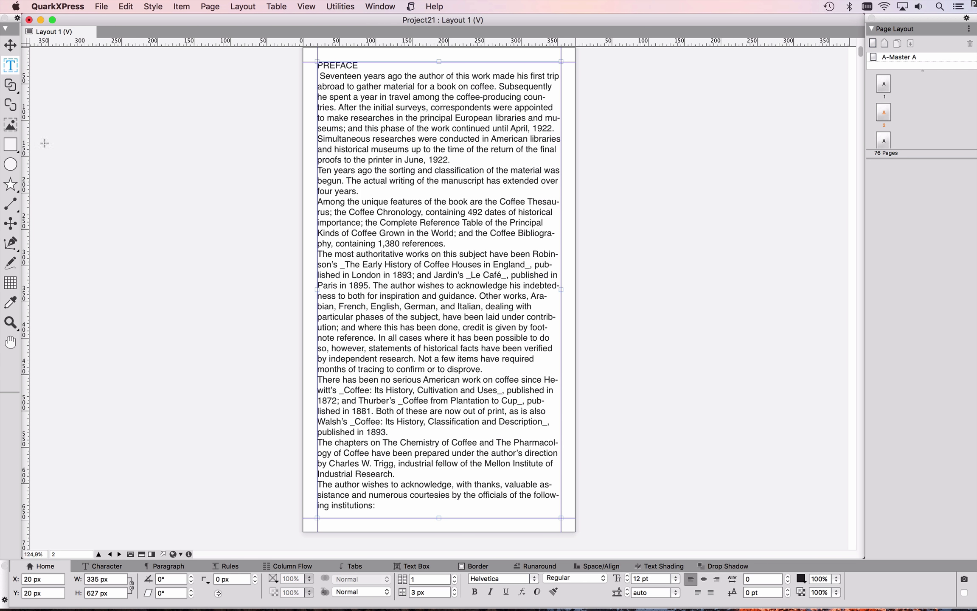
{"action": "left_click", "coordinate": [10, 125]}
{"action": "left_click_drag", "start_coordinate": [143, 187], "coordinate": [273, 304]}
Step: Import image8.jpg into the new picture box and fit the box to the picture
{"action": "key", "text": "super+e"}
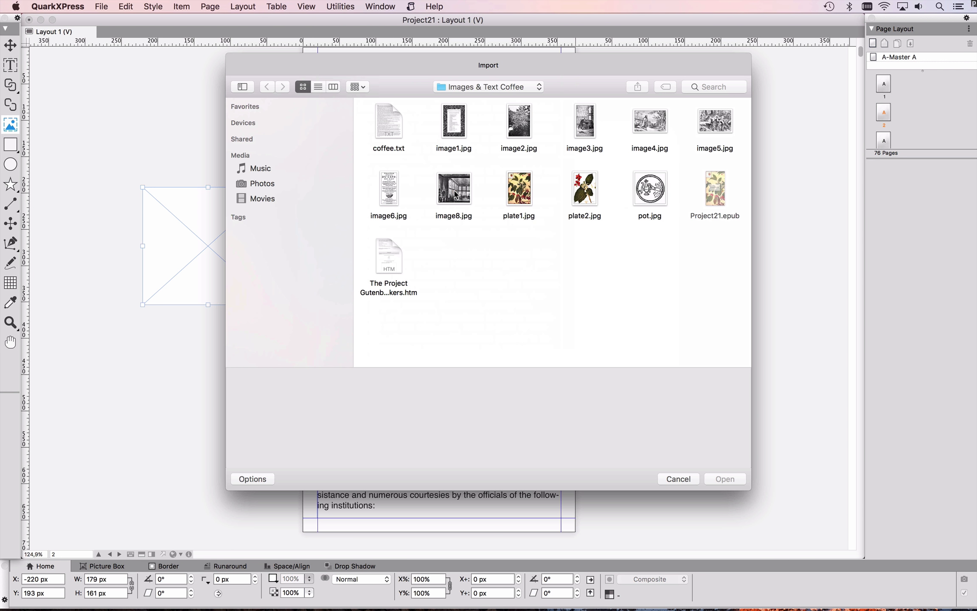
{"action": "left_click", "coordinate": [455, 190]}
{"action": "left_click", "coordinate": [727, 479]}
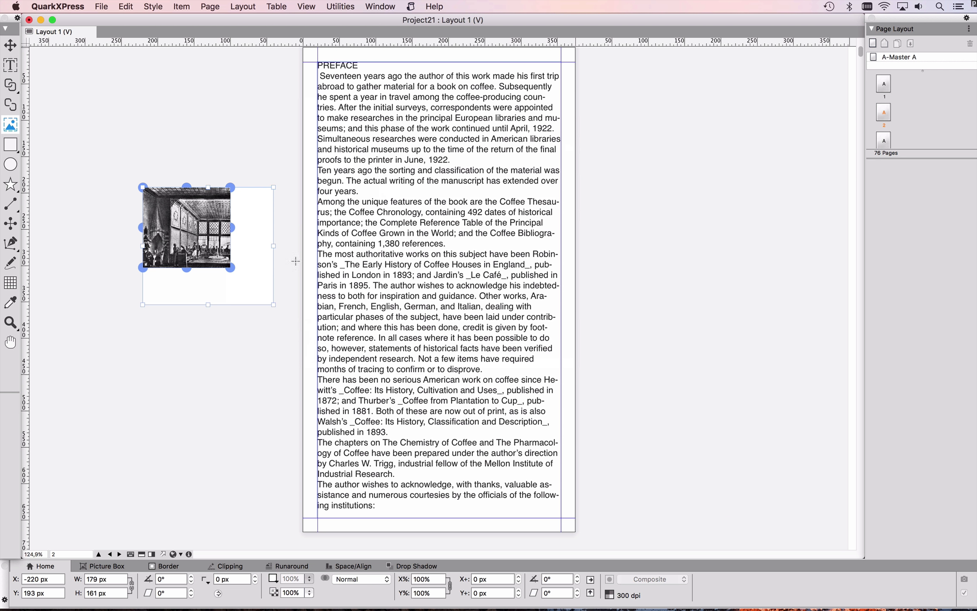
{"action": "right_click", "coordinate": [201, 241]}
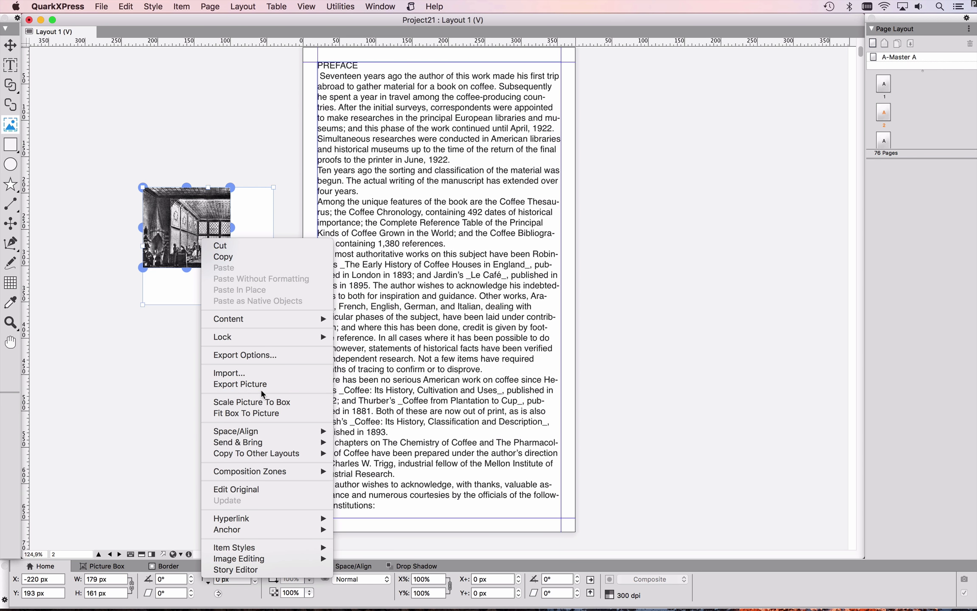
{"action": "left_click", "coordinate": [263, 414]}
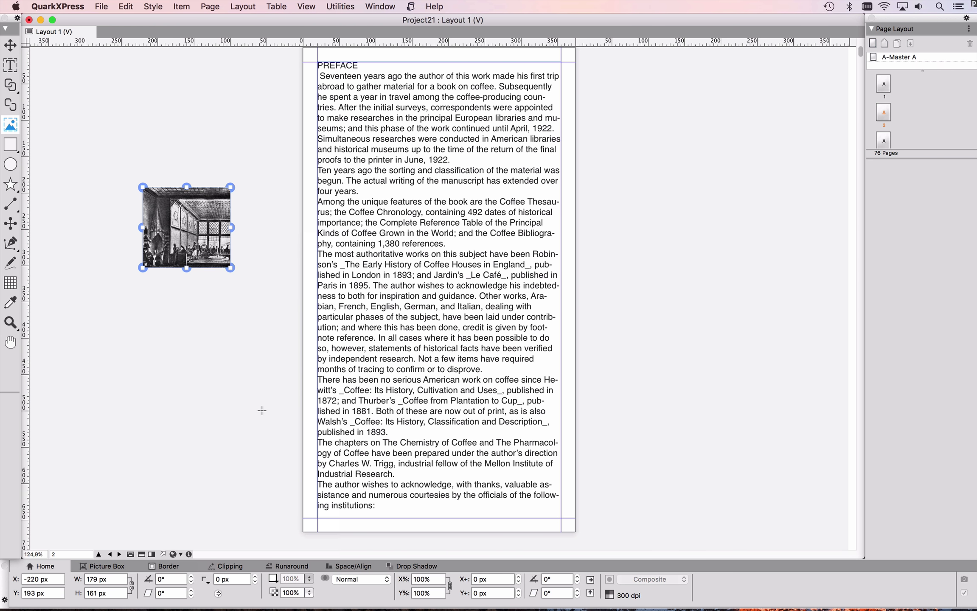
Step: Insert a callout anchor in the preface text right after "containing 1,380 references."
{"action": "left_click", "coordinate": [453, 245]}
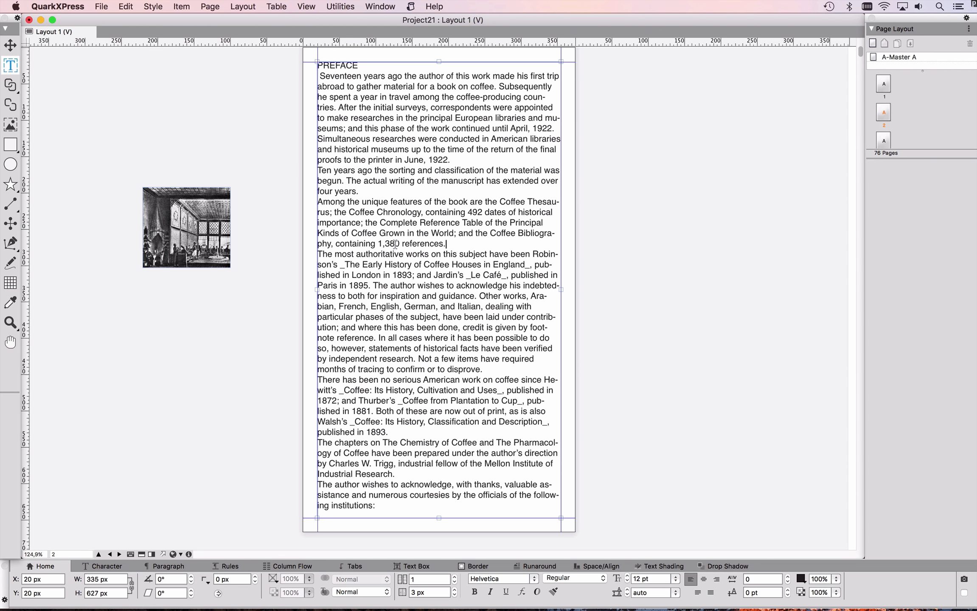
{"action": "right_click", "coordinate": [446, 244]}
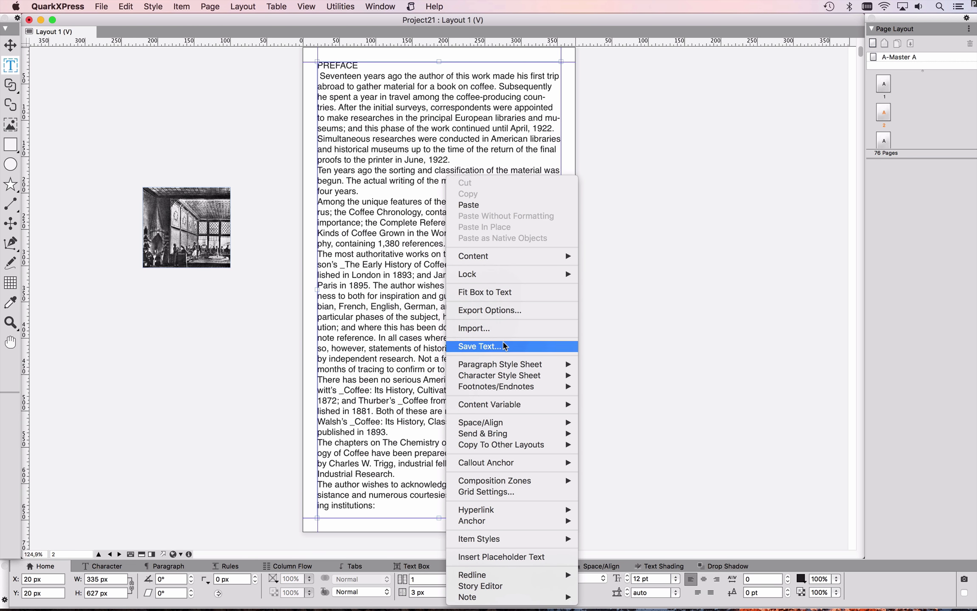
{"action": "mouse_move", "coordinate": [527, 463]}
{"action": "left_click", "coordinate": [588, 463]}
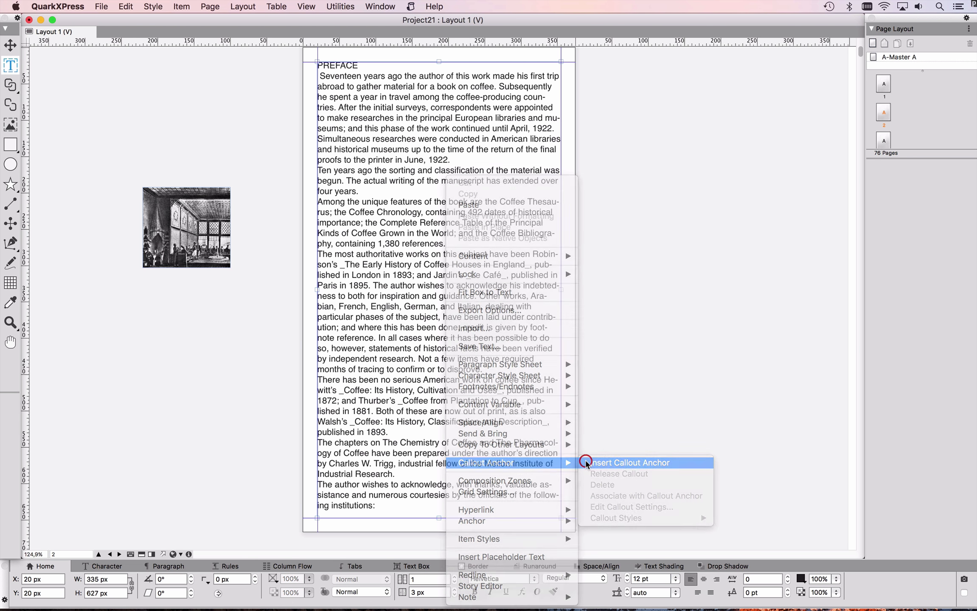
Step: Associate the coffee house picture on the pasteboard with the callout anchor
{"action": "left_click", "coordinate": [187, 221]}
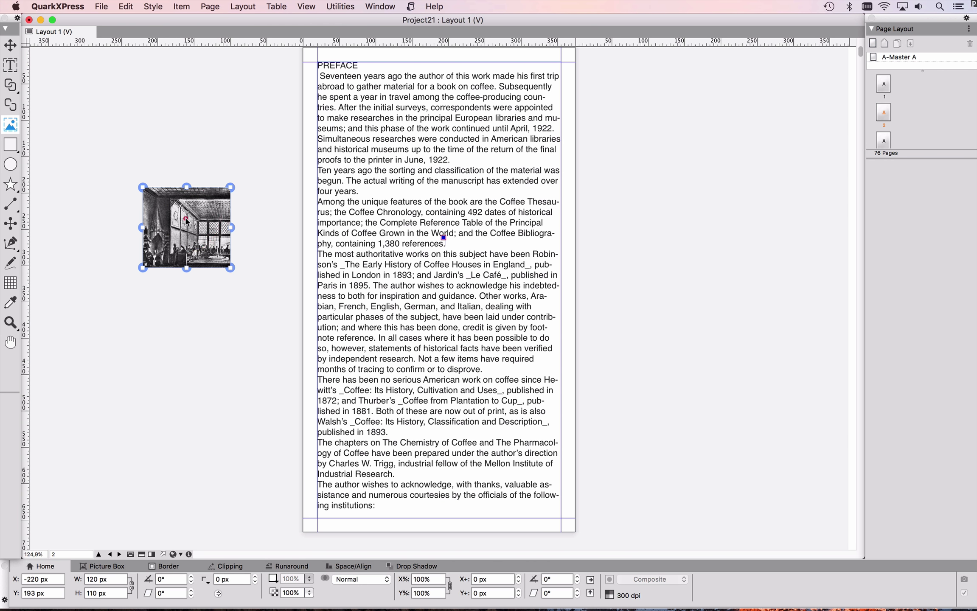
{"action": "right_click", "coordinate": [187, 221]}
{"action": "mouse_move", "coordinate": [276, 450]}
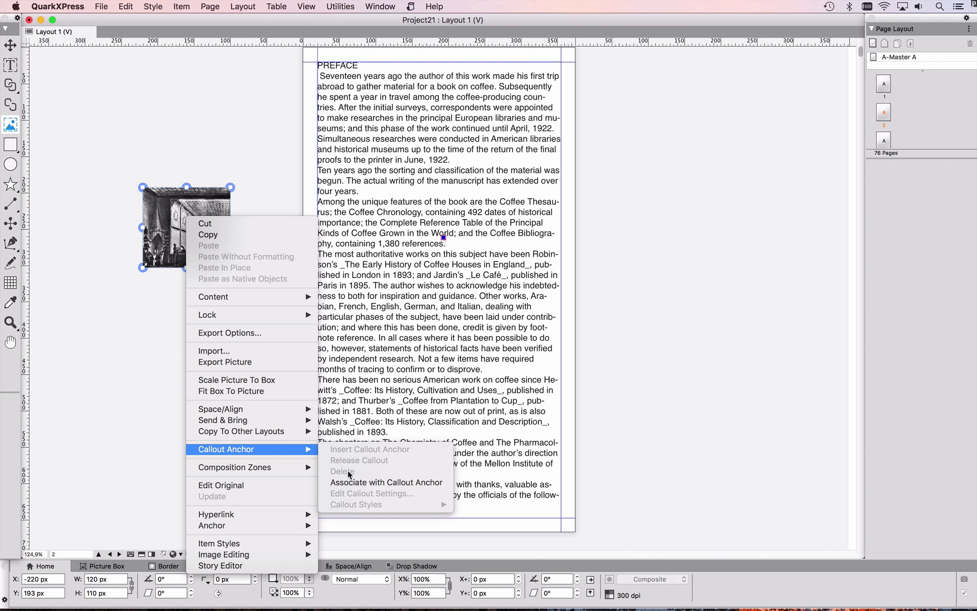
{"action": "left_click", "coordinate": [350, 483]}
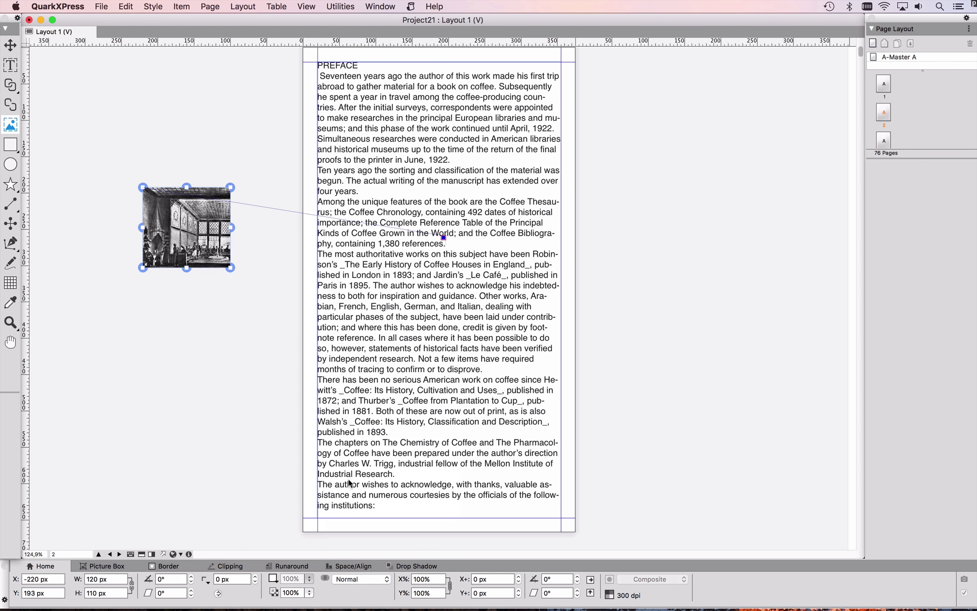
Step: Export the layout as a reflow ePub, replacing Project21.epub, opening it after export and collecting its fonts
{"action": "left_click", "coordinate": [102, 6]}
{"action": "mouse_move", "coordinate": [140, 135]}
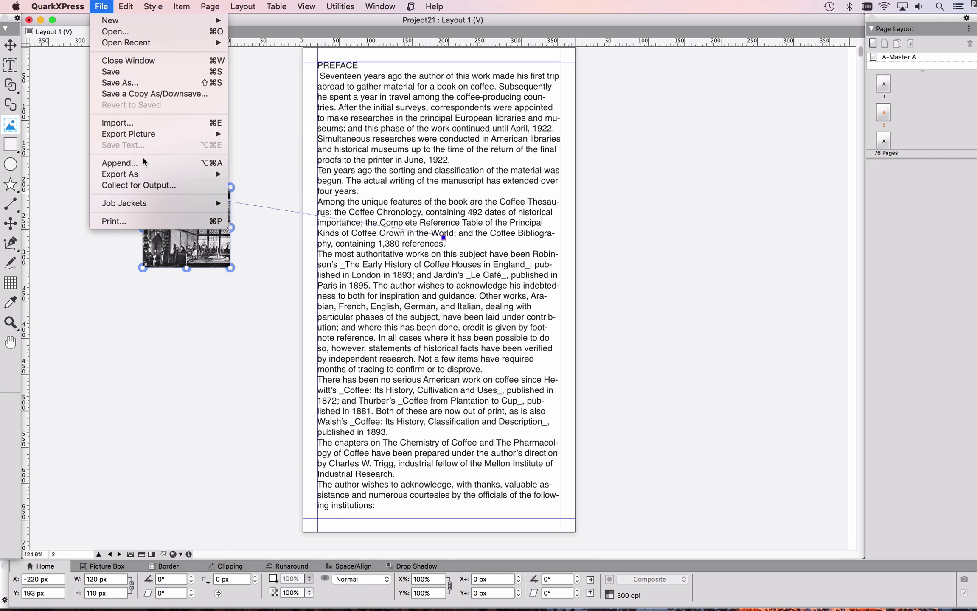
{"action": "mouse_move", "coordinate": [155, 176]}
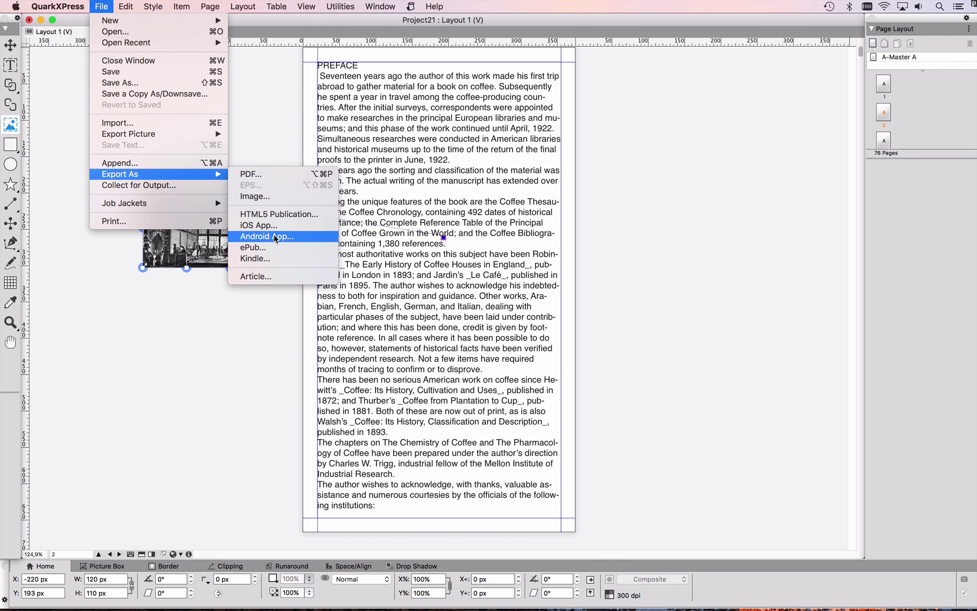
{"action": "left_click", "coordinate": [266, 248]}
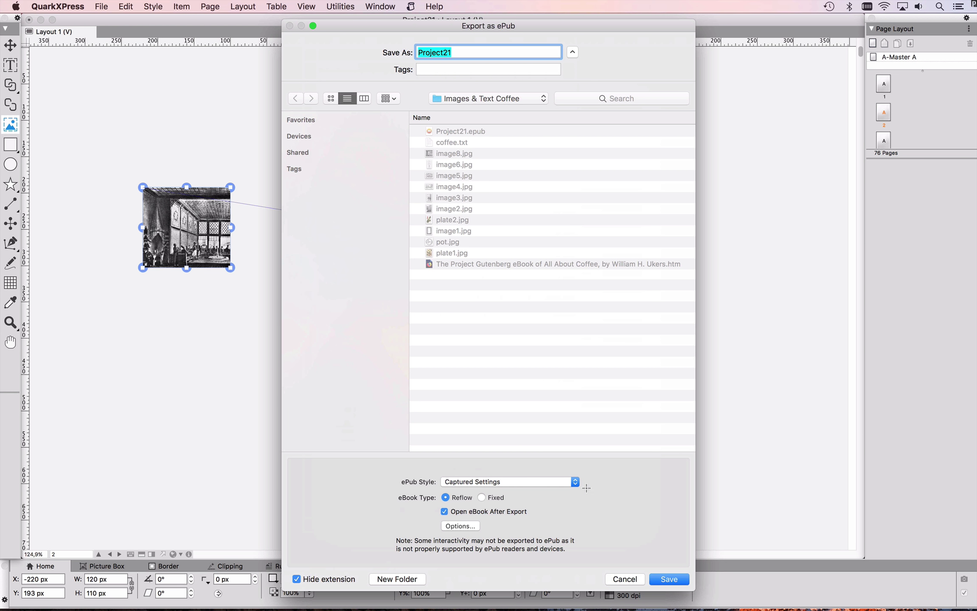
{"action": "left_click", "coordinate": [669, 581]}
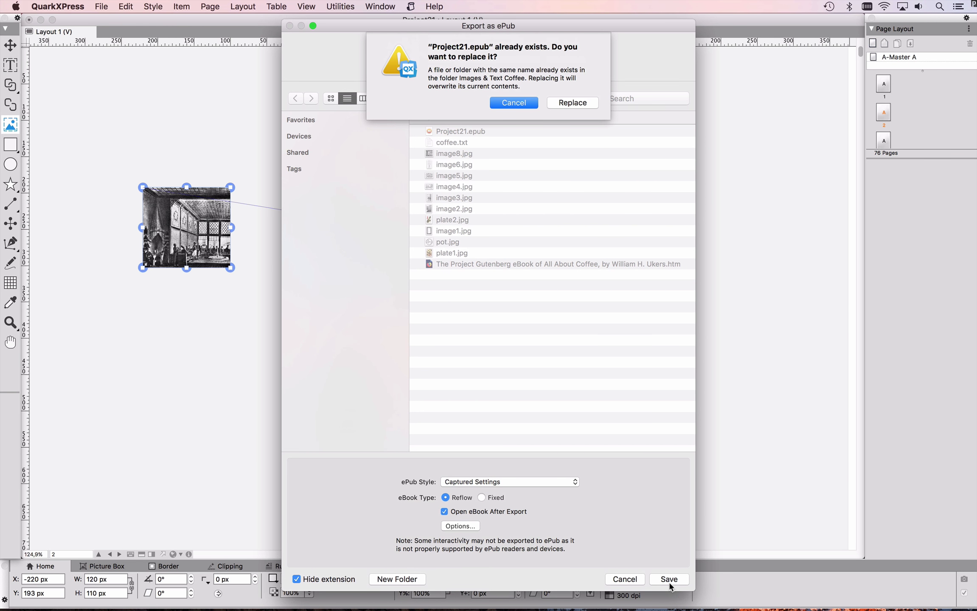
{"action": "left_click", "coordinate": [571, 104]}
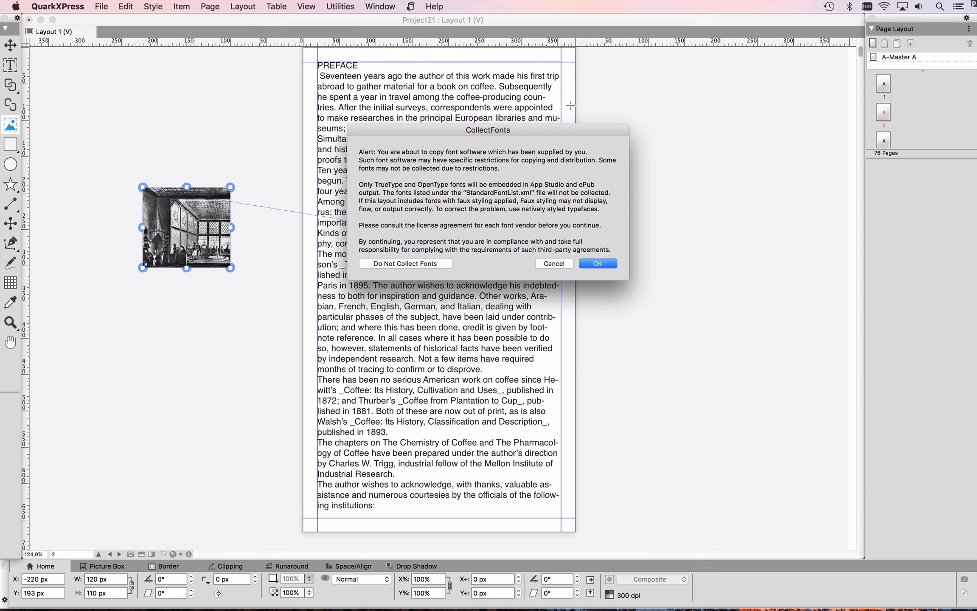
{"action": "left_click", "coordinate": [602, 264]}
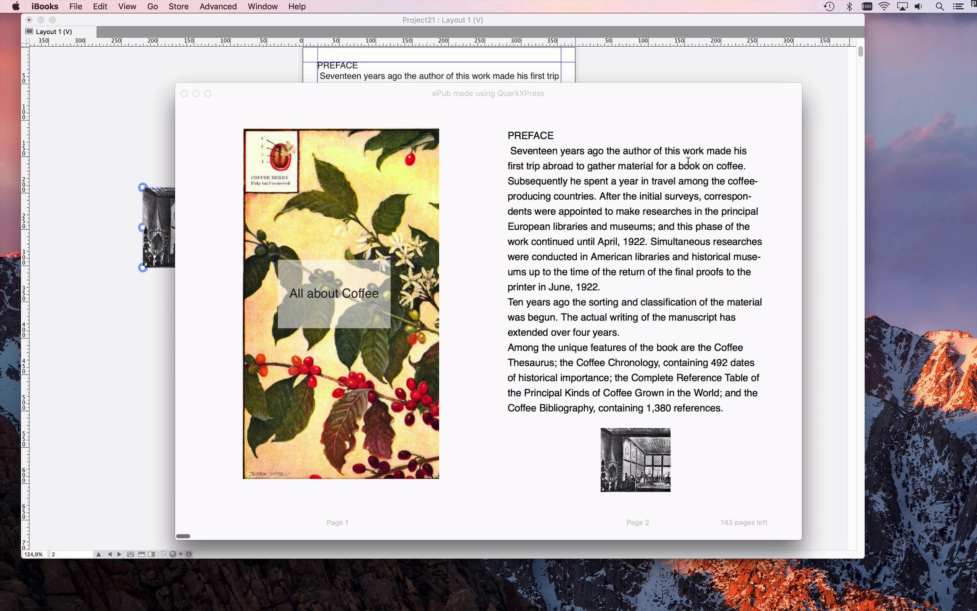
Step: Return to QuarkXPress, move the anchored picture into page 2's text at about X 128 px, Y 334 px, and re-export the reflow ePub over Project21.epub
{"action": "left_click", "coordinate": [691, 41]}
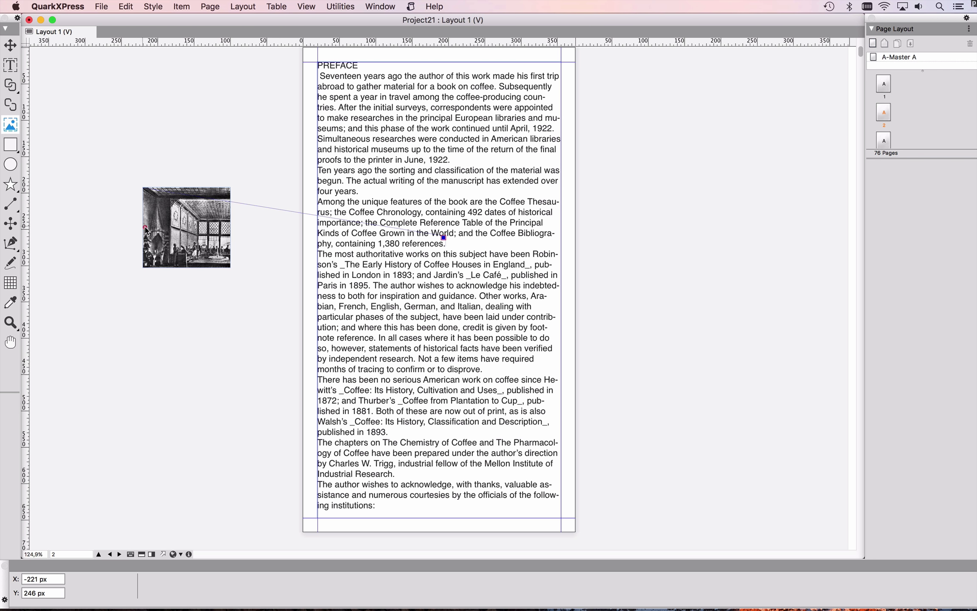
{"action": "left_click_drag", "start_coordinate": [163, 212], "coordinate": [423, 329]}
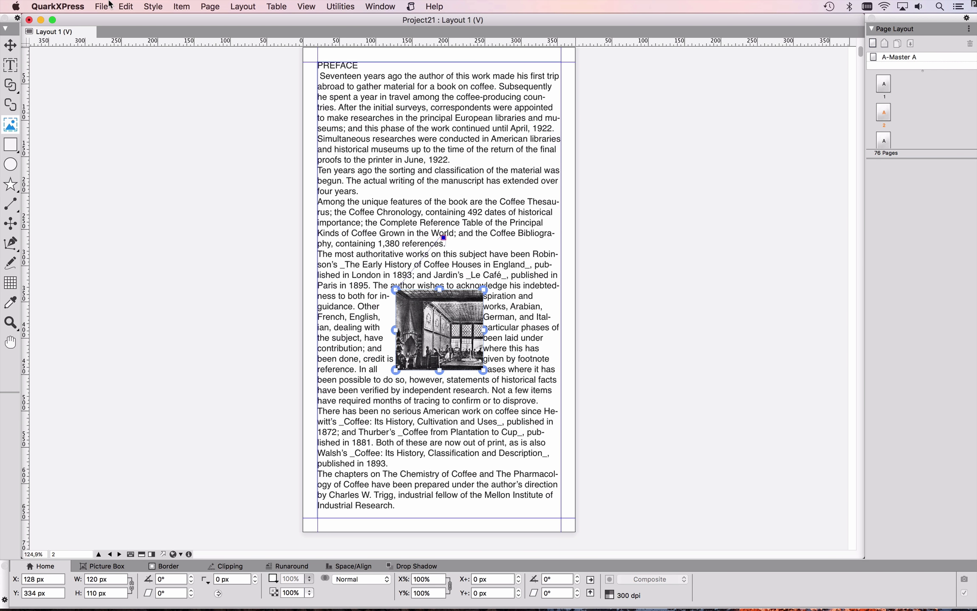
{"action": "left_click", "coordinate": [104, 6]}
{"action": "mouse_move", "coordinate": [148, 175]}
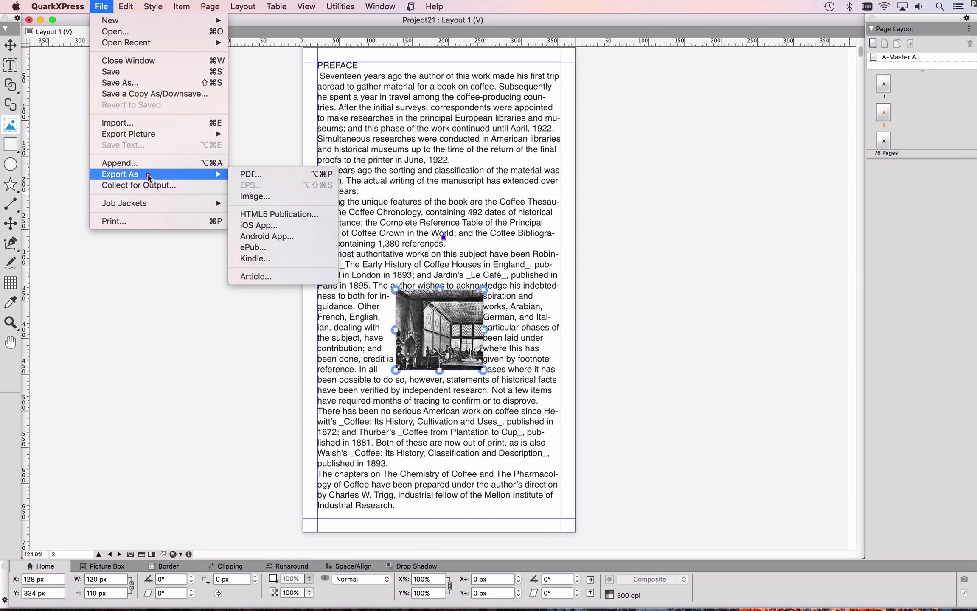
{"action": "left_click", "coordinate": [284, 249]}
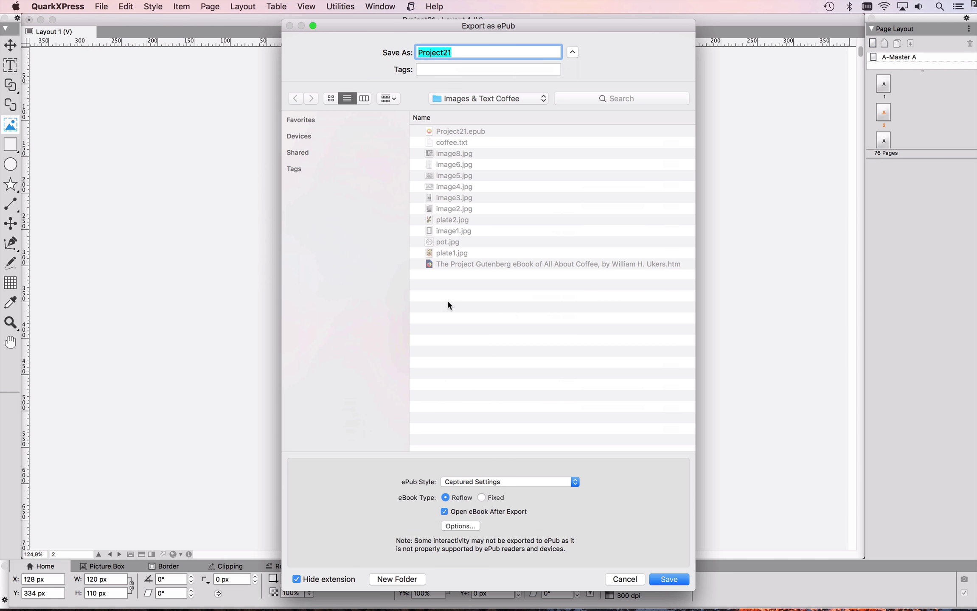
{"action": "left_click", "coordinate": [657, 578]}
{"action": "left_click", "coordinate": [573, 103]}
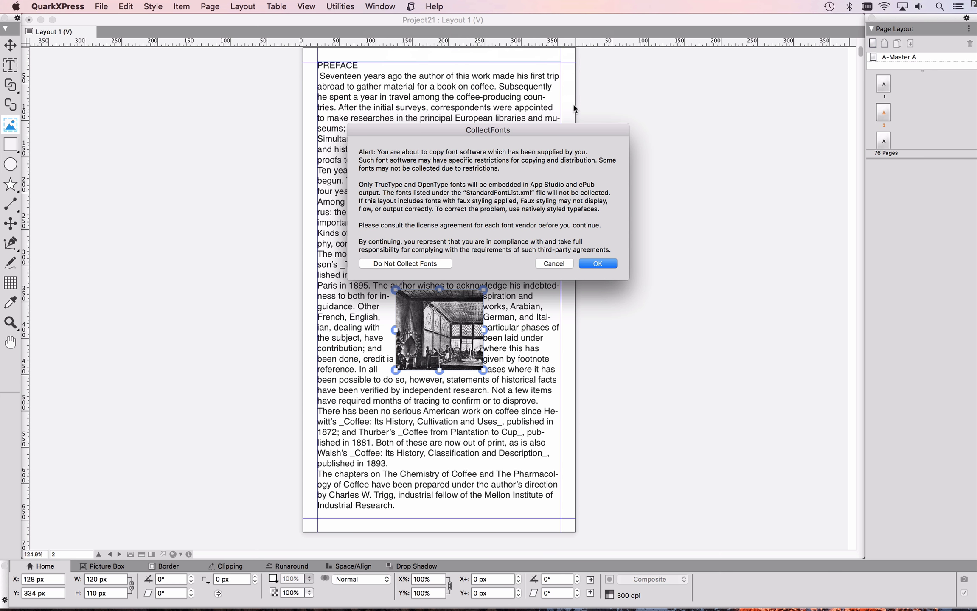
{"action": "left_click", "coordinate": [603, 267]}
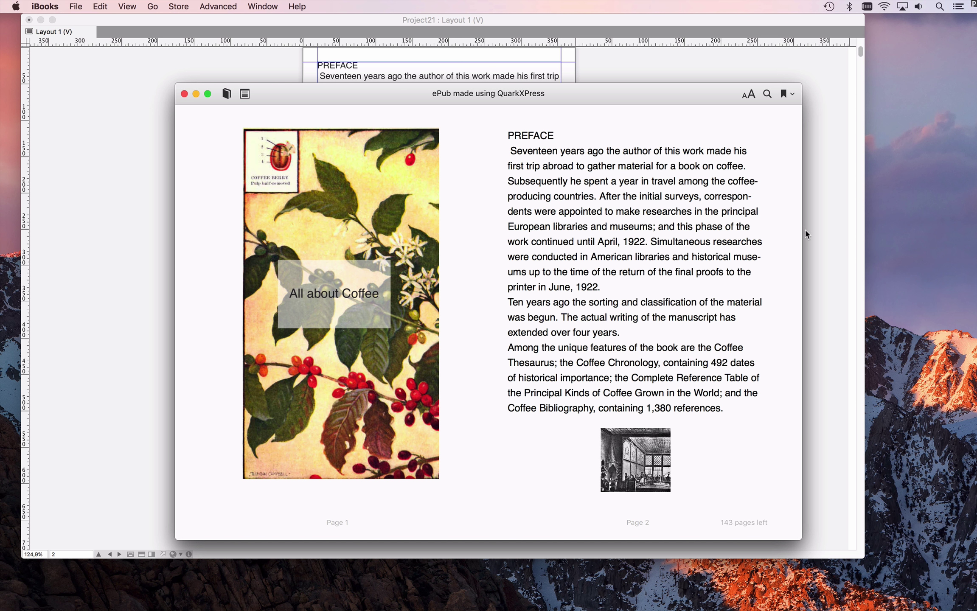
Step: Narrow the iBooks window to a single-page view, check the picture's placement on page 2, and move the window aside
{"action": "left_click_drag", "start_coordinate": [802, 231], "coordinate": [639, 244]}
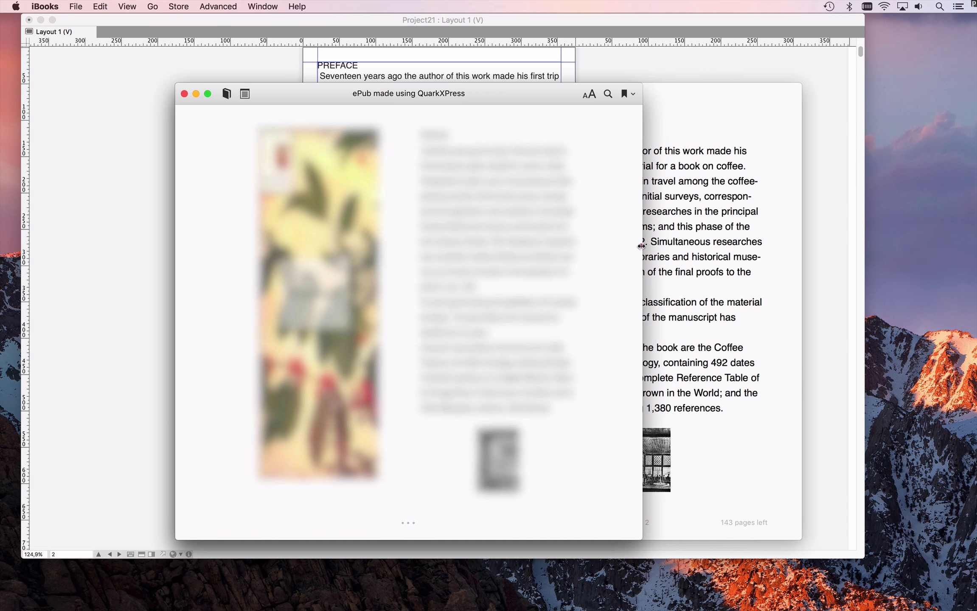
{"action": "scroll", "coordinate": [492, 296], "scroll_direction": "right", "scroll_amount": 3}
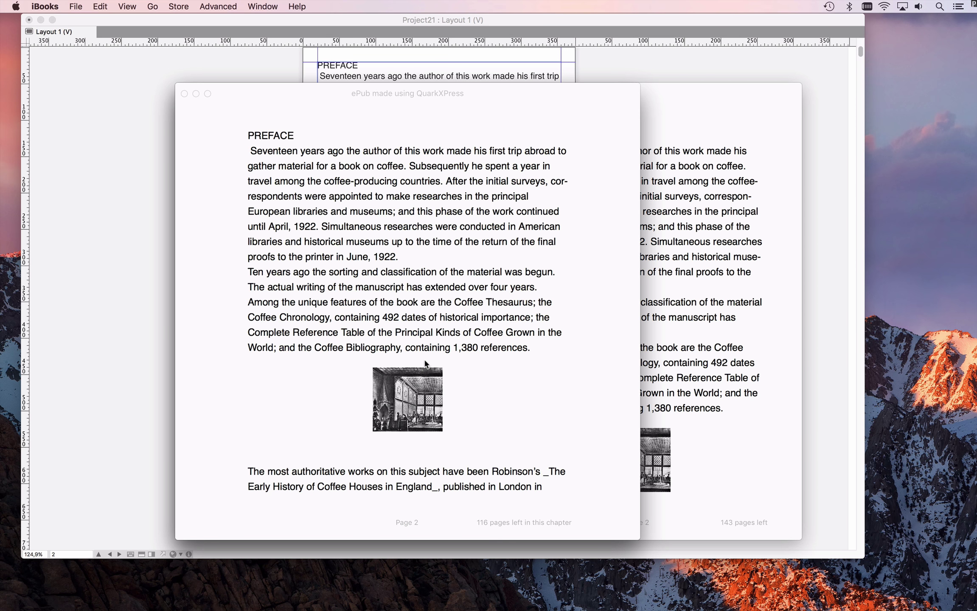
{"action": "left_click_drag", "start_coordinate": [488, 88], "coordinate": [328, 96]}
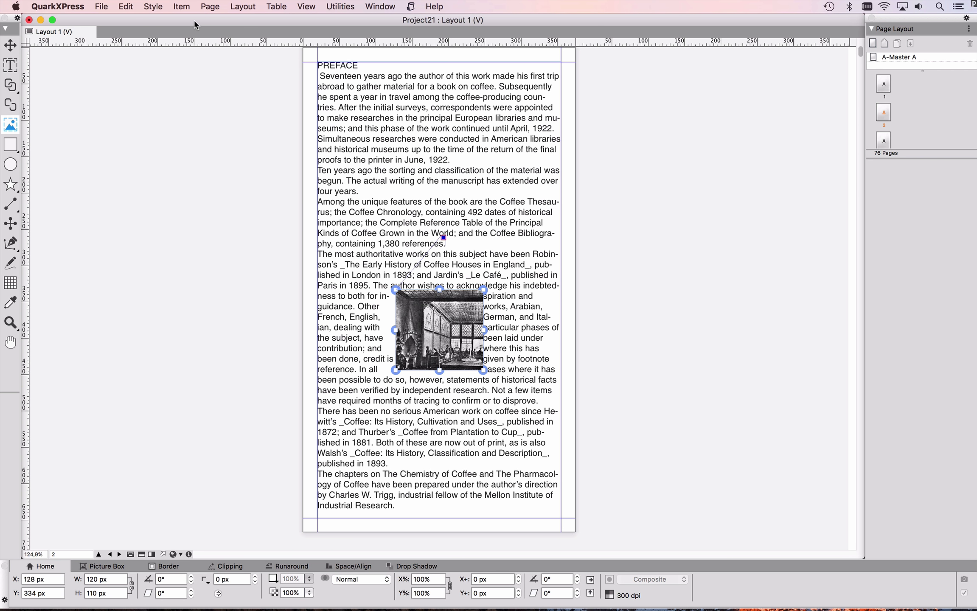
Step: Export the QuarkXPress layout as a fixed ePub named Project22, opening it after export and collecting its fonts
{"action": "left_click", "coordinate": [104, 6]}
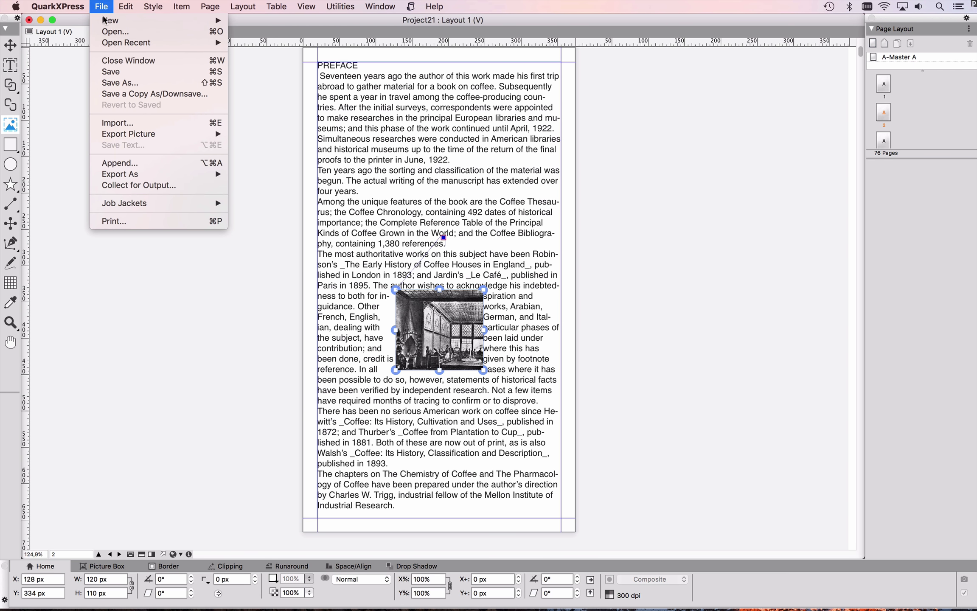
{"action": "mouse_move", "coordinate": [124, 175]}
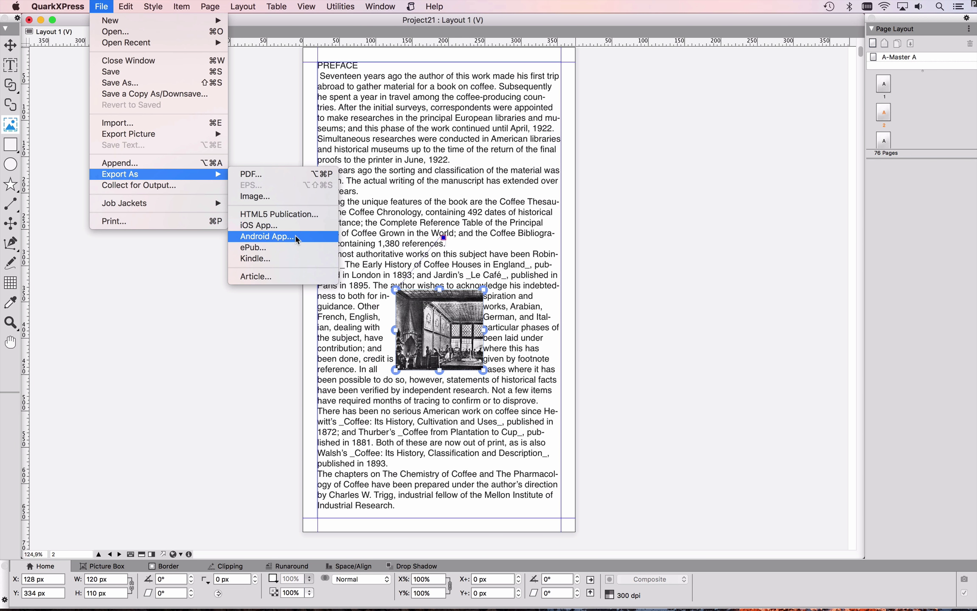
{"action": "left_click", "coordinate": [296, 248]}
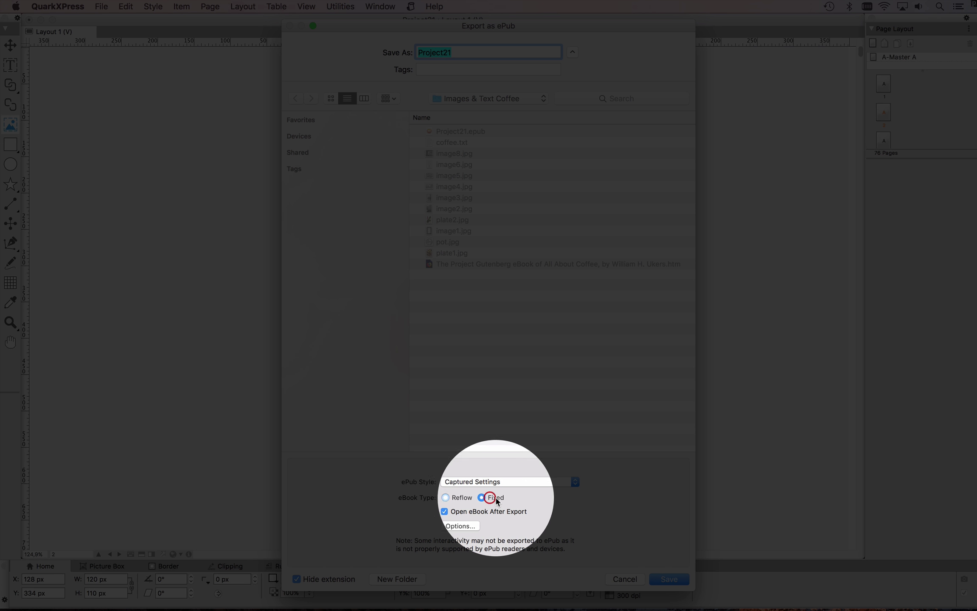
{"action": "left_click", "coordinate": [489, 499]}
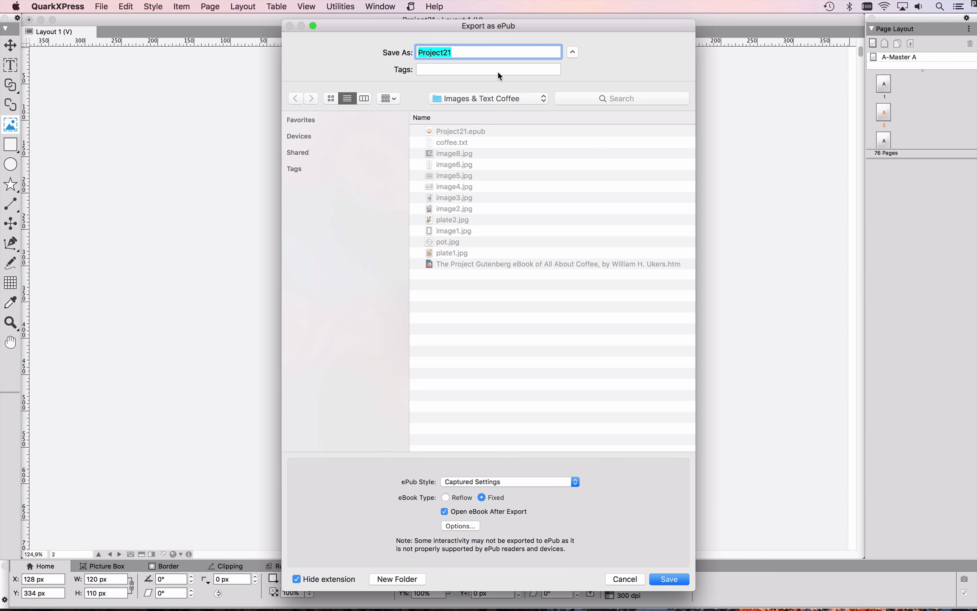
{"action": "left_click", "coordinate": [488, 52]}
{"action": "key", "text": "BackSpace"}
{"action": "type", "text": "2"}
{"action": "left_click", "coordinate": [662, 579]}
{"action": "left_click", "coordinate": [586, 263]}
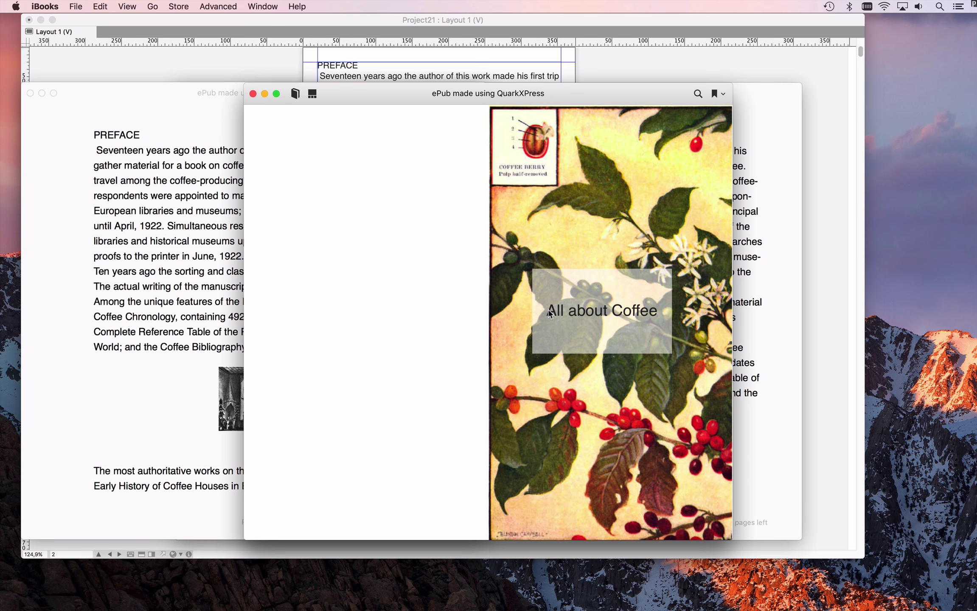
Step: Go past the cover in the fixed ePub and select a preface passage above the picture to check its live text
{"action": "left_click", "coordinate": [608, 314]}
{"action": "left_click", "coordinate": [565, 313]}
{"action": "left_click_drag", "start_coordinate": [341, 197], "coordinate": [360, 318]}
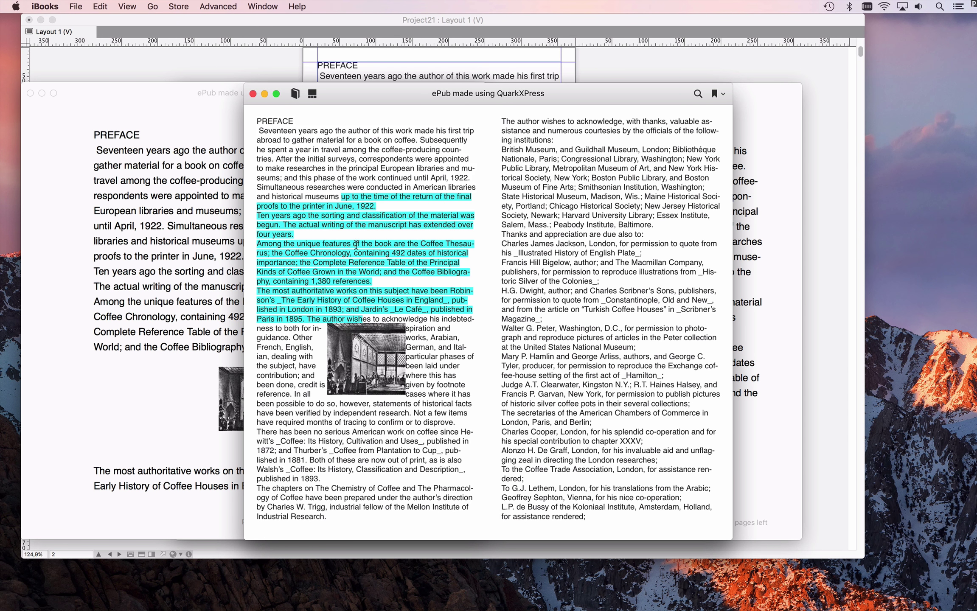
Step: Clear the text selection and move the fixed ePub window beside the QuarkXPress page to compare their layouts
{"action": "left_click", "coordinate": [357, 245]}
{"action": "left_click", "coordinate": [453, 120]}
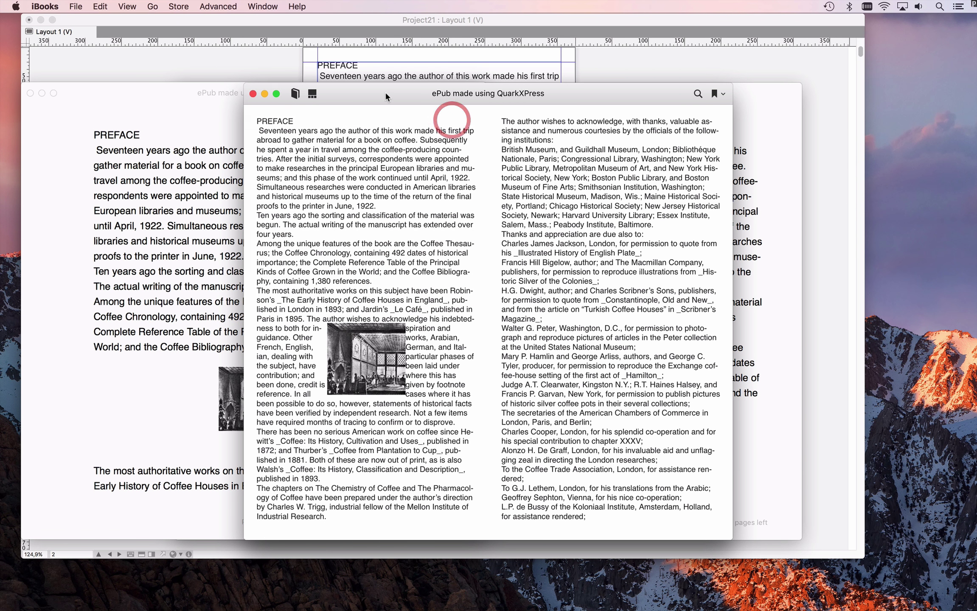
{"action": "left_click_drag", "start_coordinate": [386, 93], "coordinate": [590, 77]}
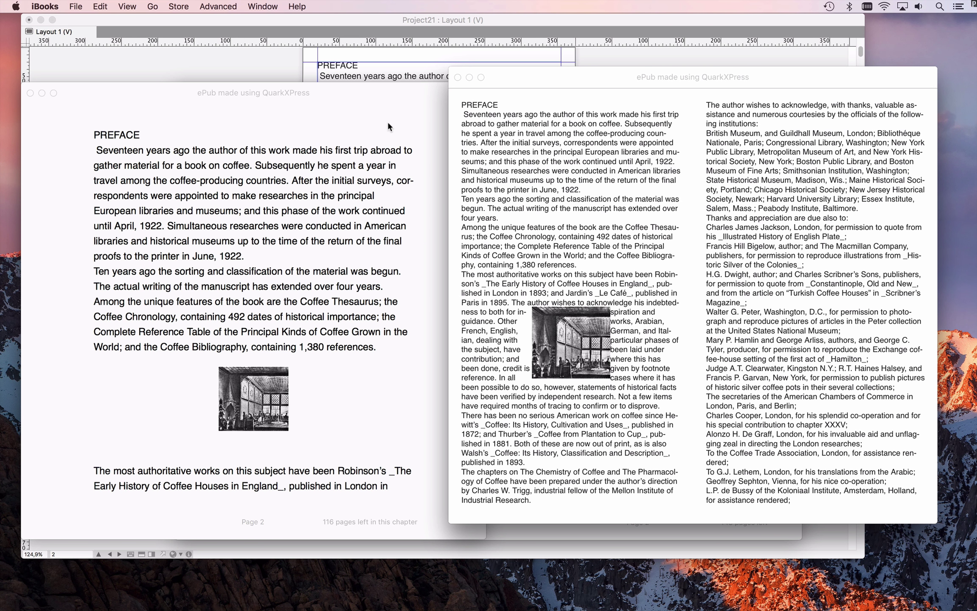
{"action": "left_click", "coordinate": [272, 56]}
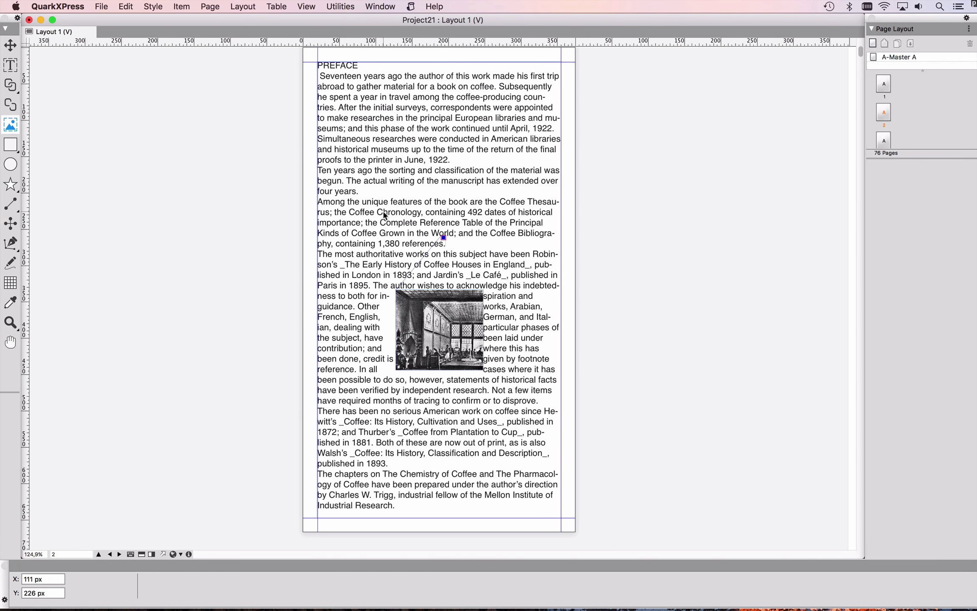
{"action": "key", "text": "super+Tab"}
{"action": "left_click_drag", "start_coordinate": [534, 81], "coordinate": [669, 85]}
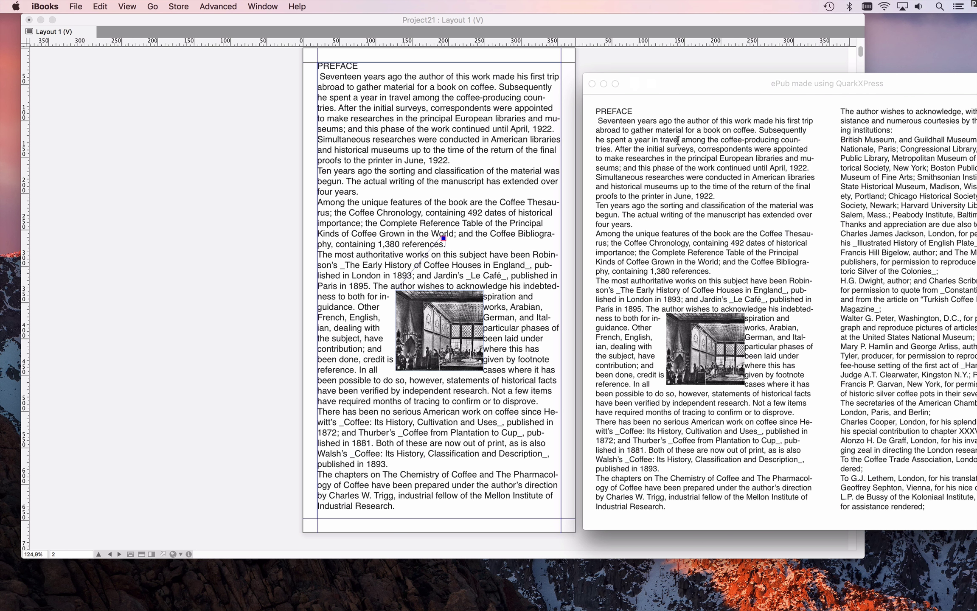
Step: Select the preface text running around the picture in the fixed ePub to check that it is live, and clear the selection
{"action": "left_click_drag", "start_coordinate": [667, 177], "coordinate": [665, 392]}
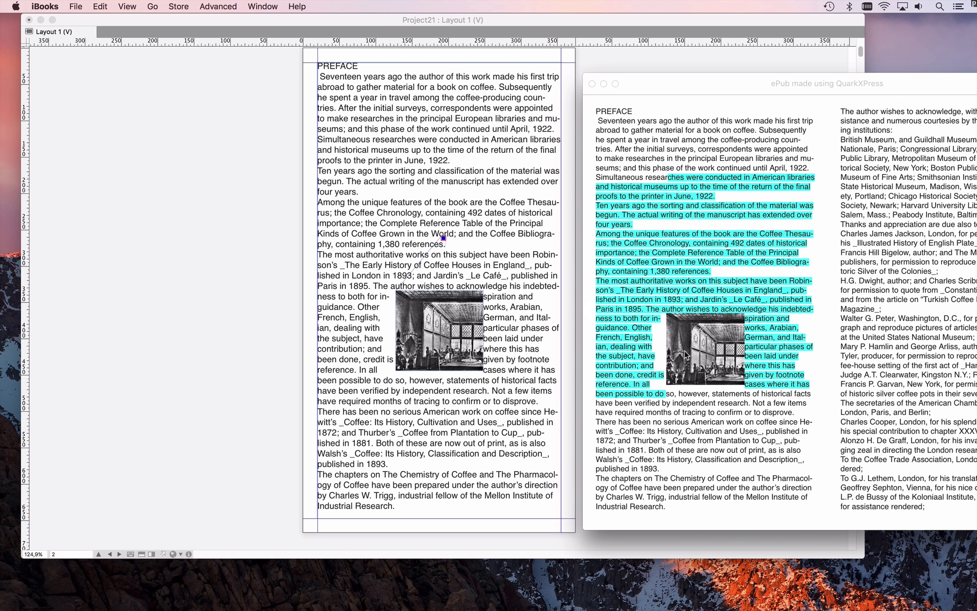
{"action": "left_click", "coordinate": [715, 237]}
{"action": "left_click", "coordinate": [721, 195]}
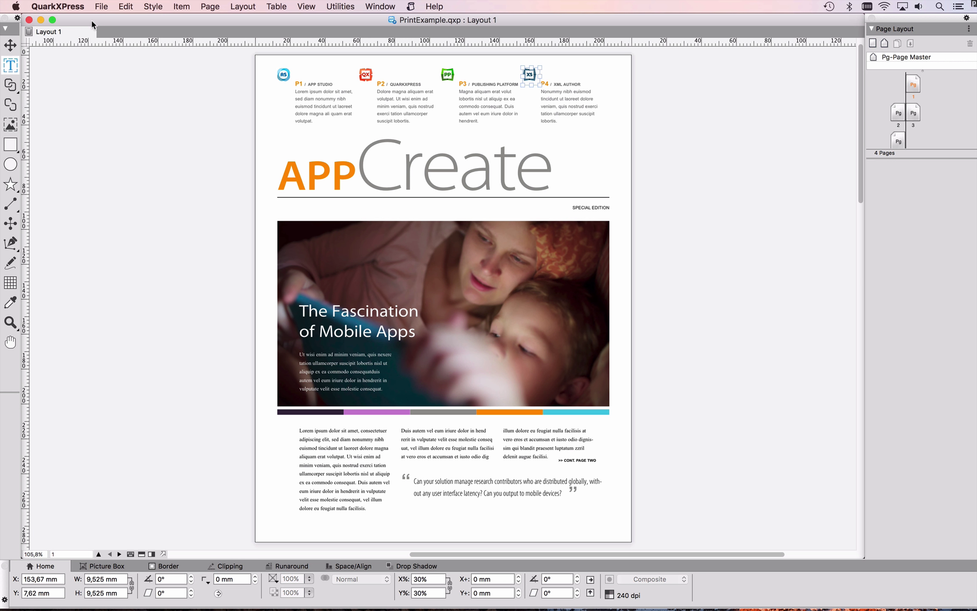
Step: Duplicate the print layout of PrintExample.qxp as a Digital layout, keeping the name Layout 1 copy
{"action": "right_click", "coordinate": [75, 33]}
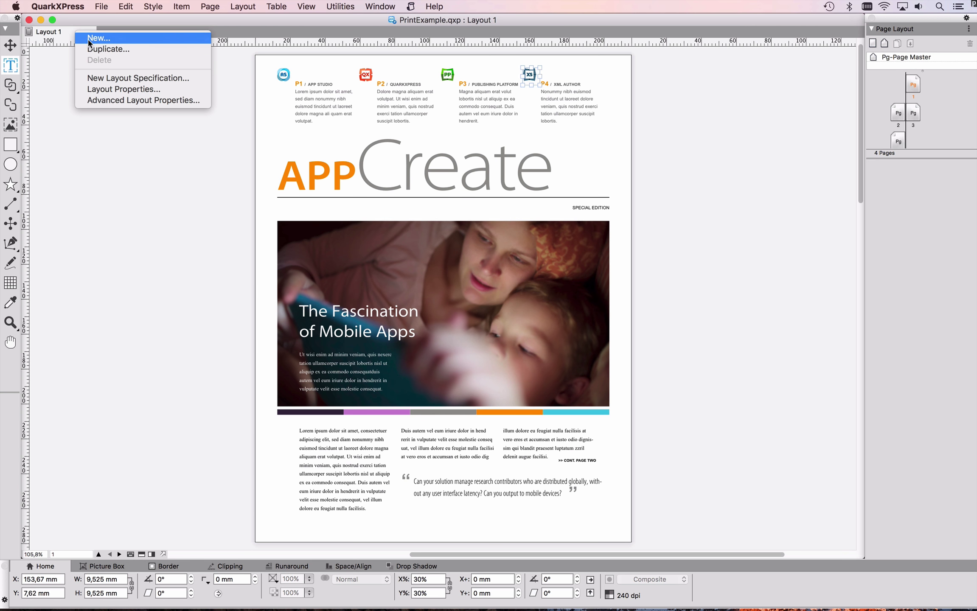
{"action": "left_click", "coordinate": [157, 50]}
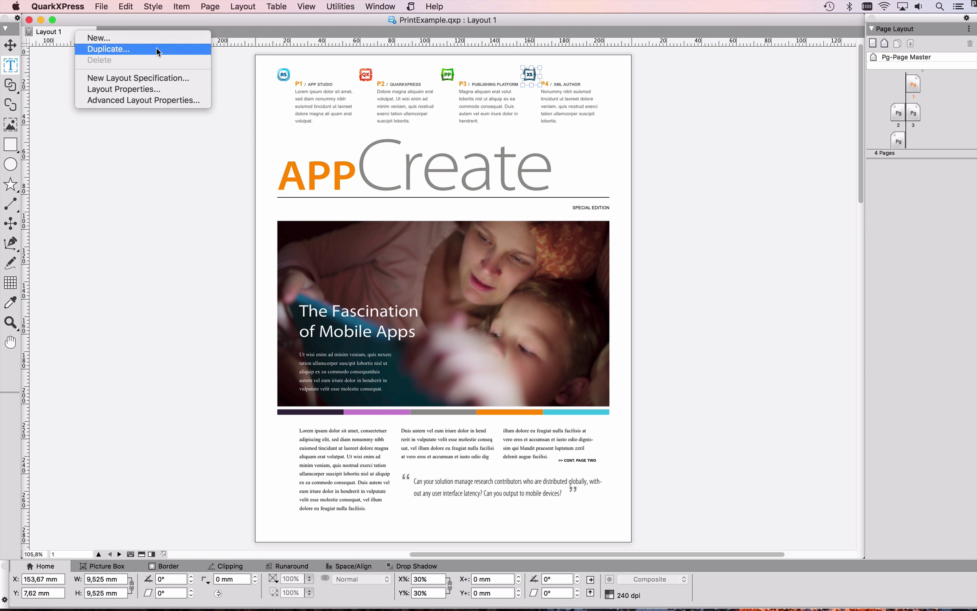
{"action": "left_click", "coordinate": [474, 133]}
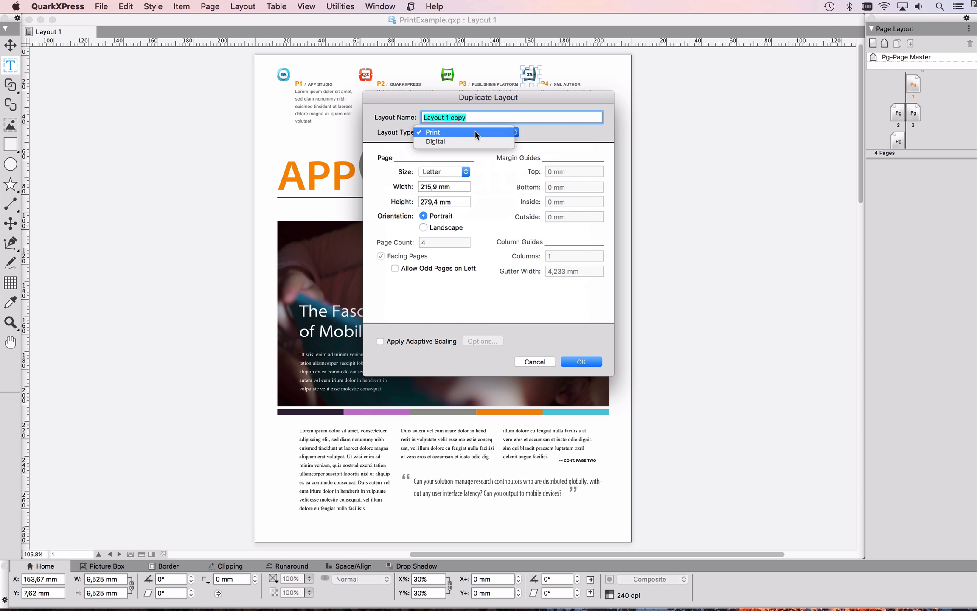
{"action": "left_click", "coordinate": [481, 142]}
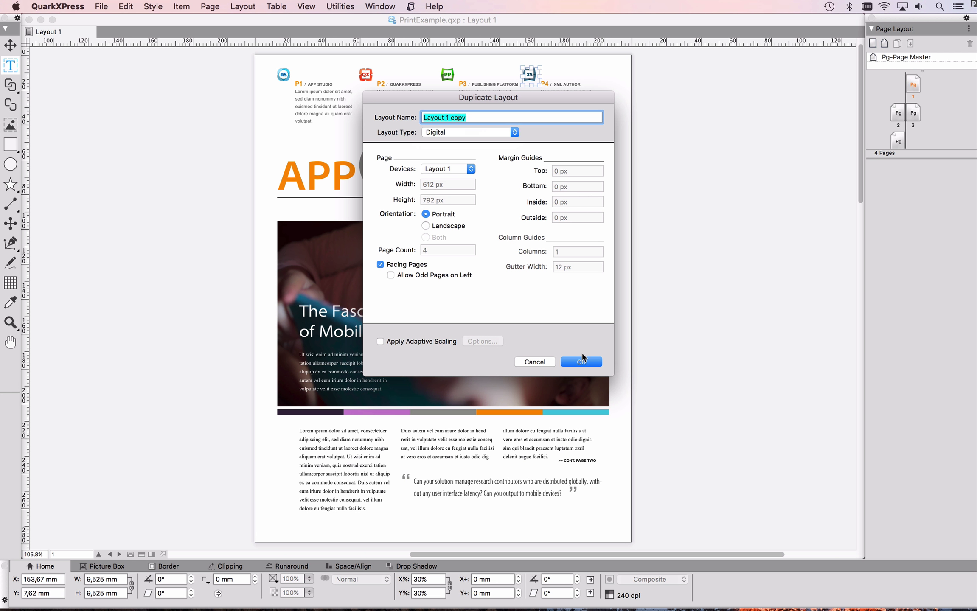
{"action": "left_click", "coordinate": [581, 362]}
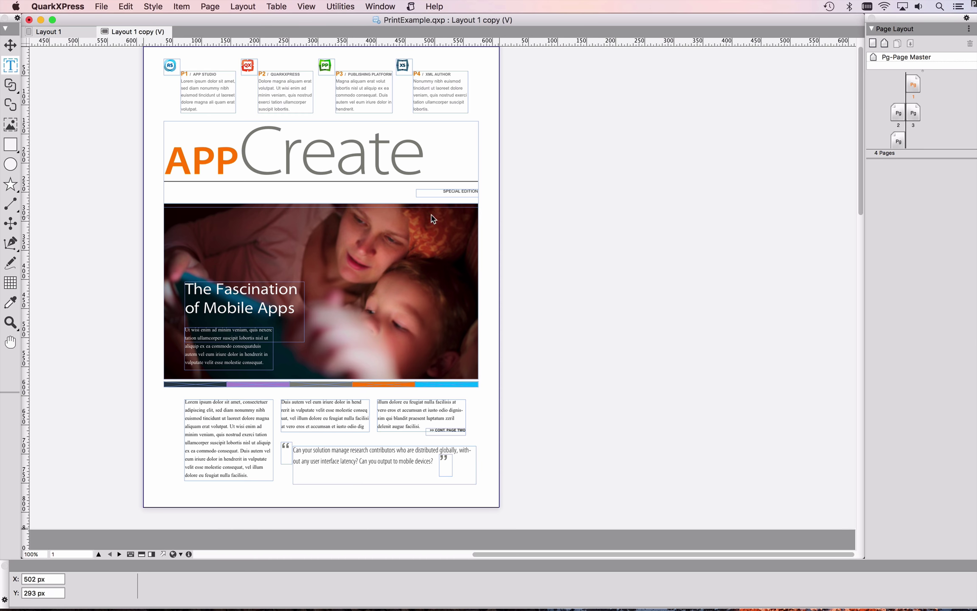
Step: Export the digital layout copy as a fixed ePub named PrintExample, proceeding despite the missing pictures and collecting its fonts
{"action": "left_click", "coordinate": [104, 6]}
{"action": "mouse_move", "coordinate": [133, 174]}
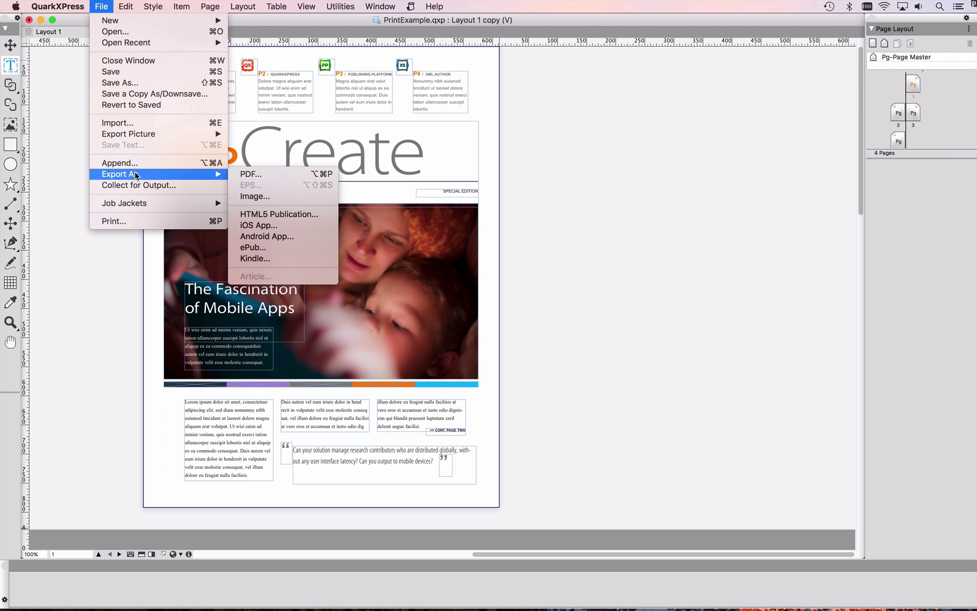
{"action": "left_click", "coordinate": [308, 248]}
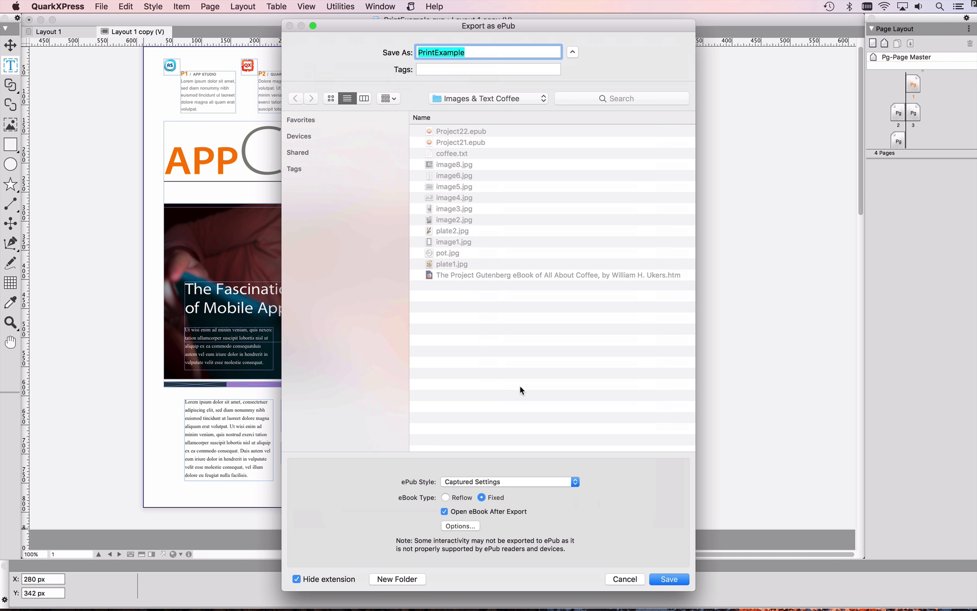
{"action": "left_click", "coordinate": [482, 498]}
{"action": "left_click", "coordinate": [666, 580]}
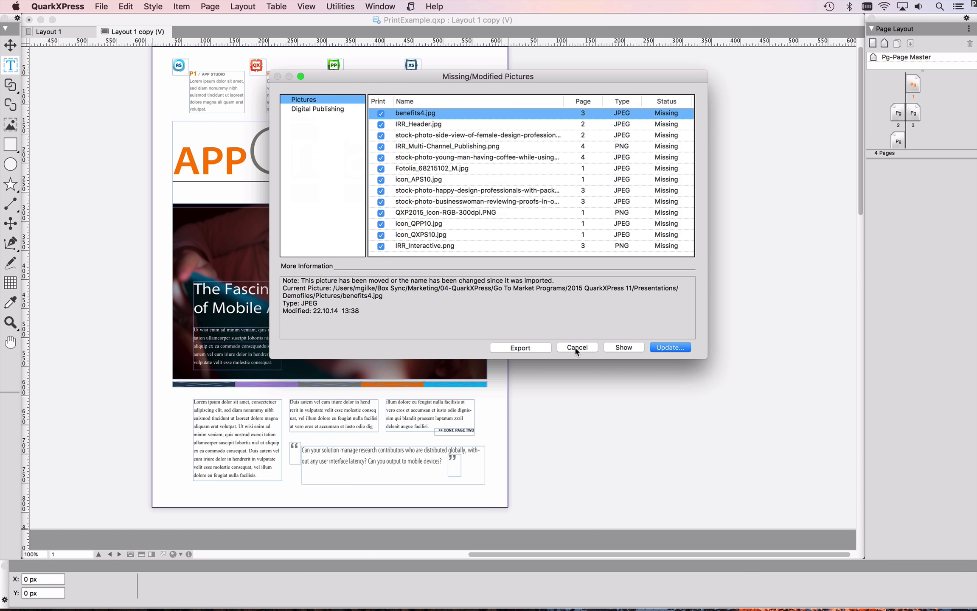
{"action": "left_click", "coordinate": [532, 349]}
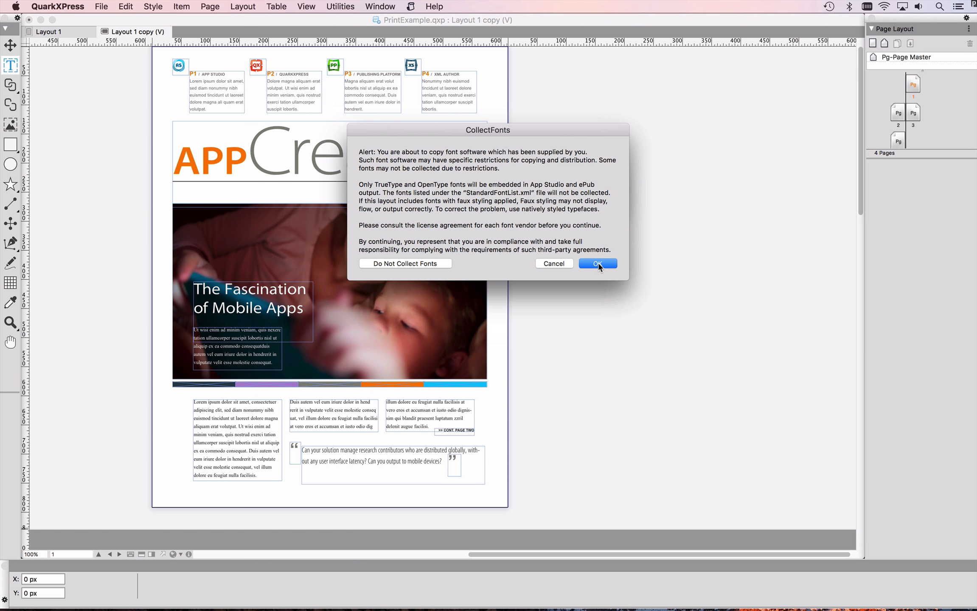
{"action": "left_click", "coordinate": [598, 263]}
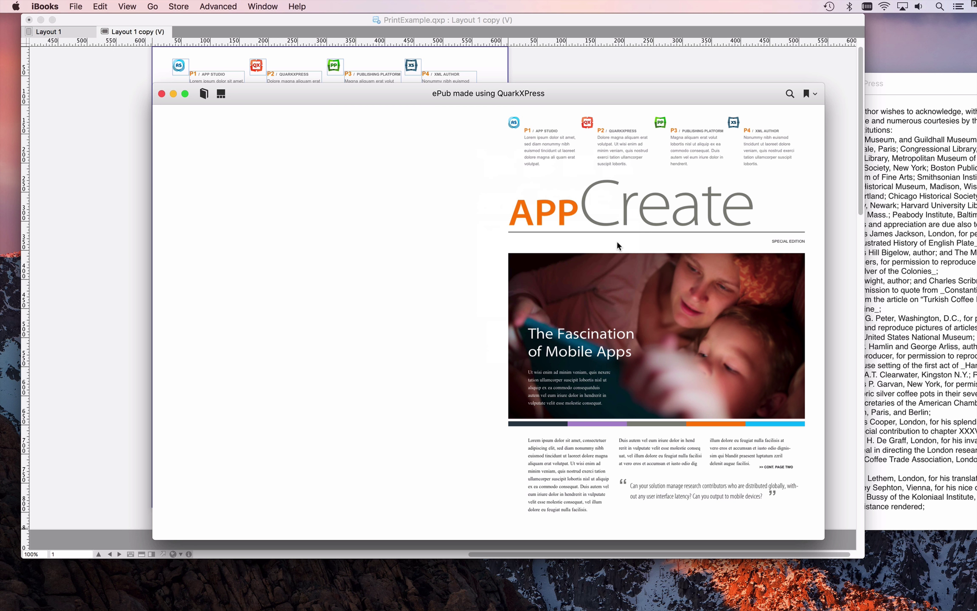
Step: Go to the spread after the cover in the fixed ePub and select passages on page 2 to check the live text
{"action": "key", "text": "Right"}
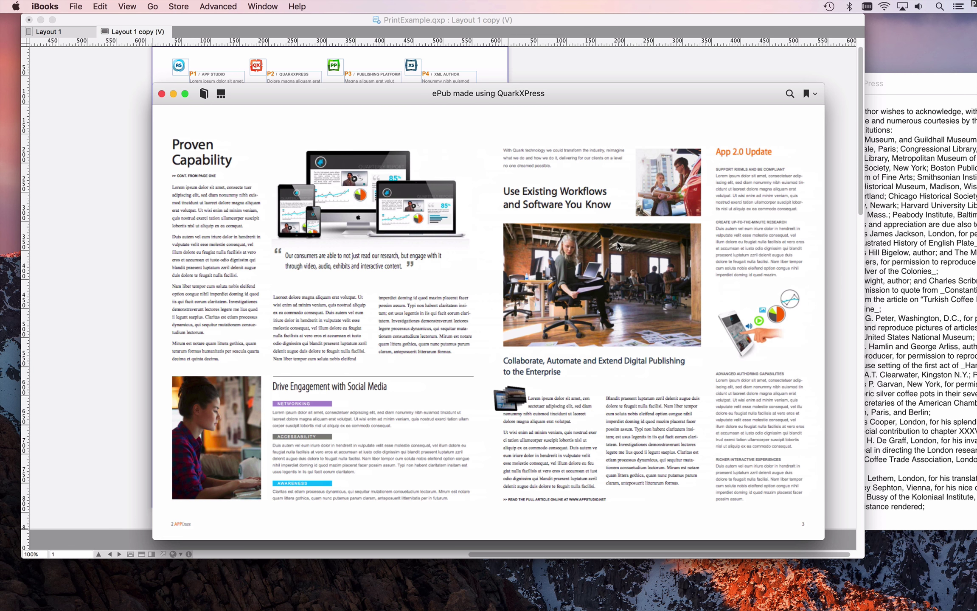
{"action": "left_click_drag", "start_coordinate": [225, 245], "coordinate": [275, 297]}
{"action": "left_click_drag", "start_coordinate": [338, 453], "coordinate": [330, 418]}
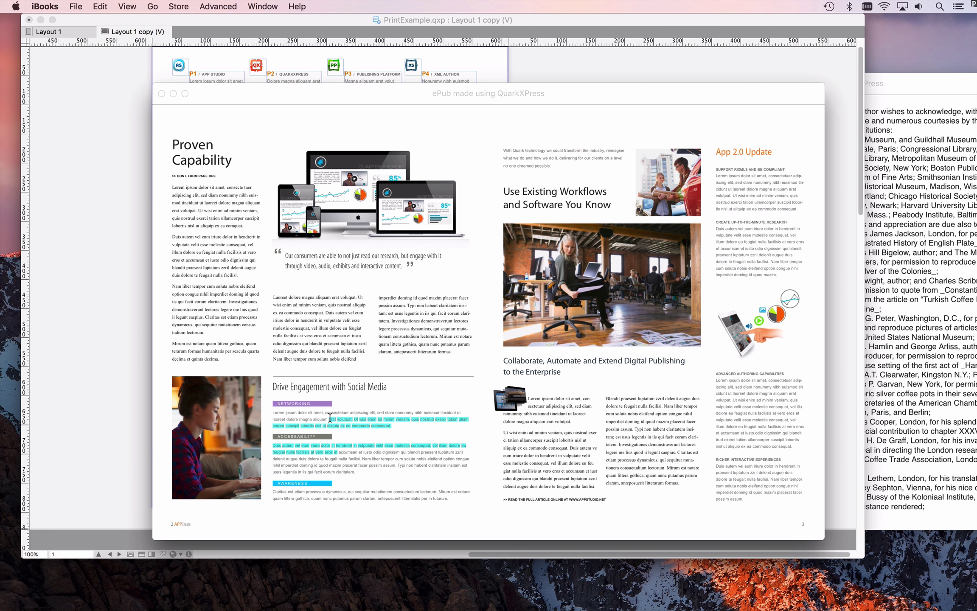
Step: Return to QuarkXPress and export the layout copy as a reflow ePub over PrintExample.epub, proceeding despite missing pictures and collecting fonts
{"action": "left_click", "coordinate": [78, 314]}
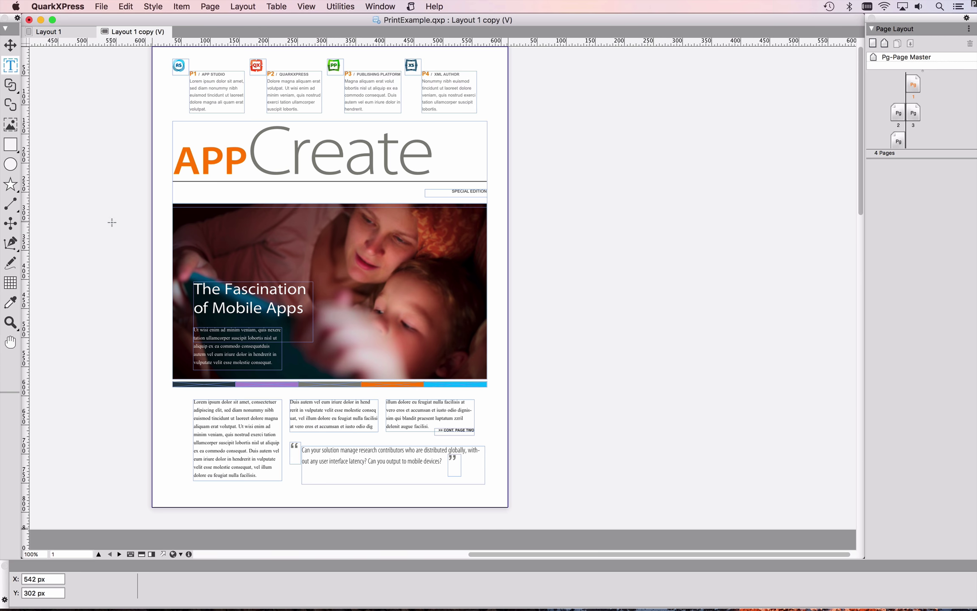
{"action": "left_click", "coordinate": [104, 7]}
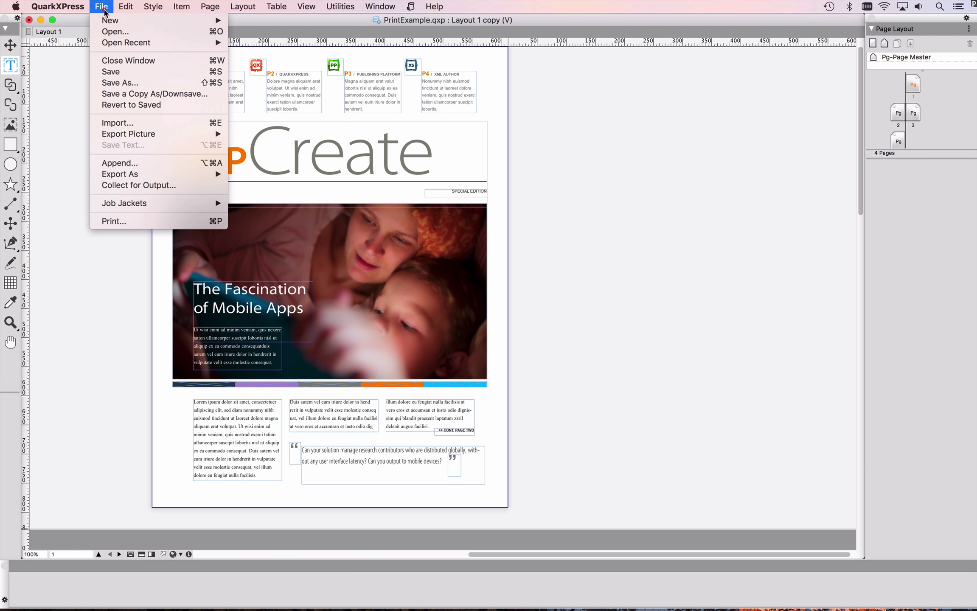
{"action": "mouse_move", "coordinate": [124, 174]}
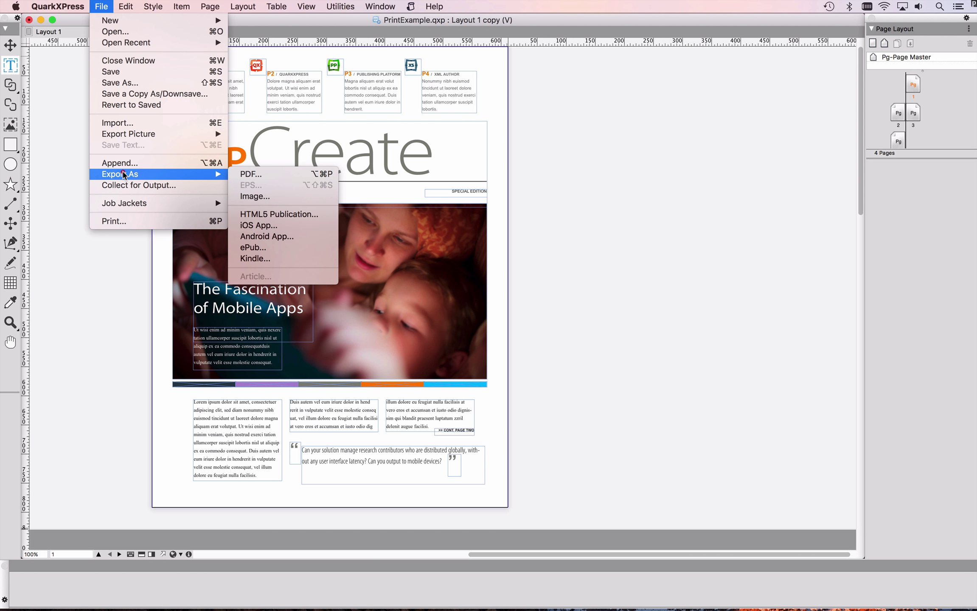
{"action": "left_click", "coordinate": [283, 248]}
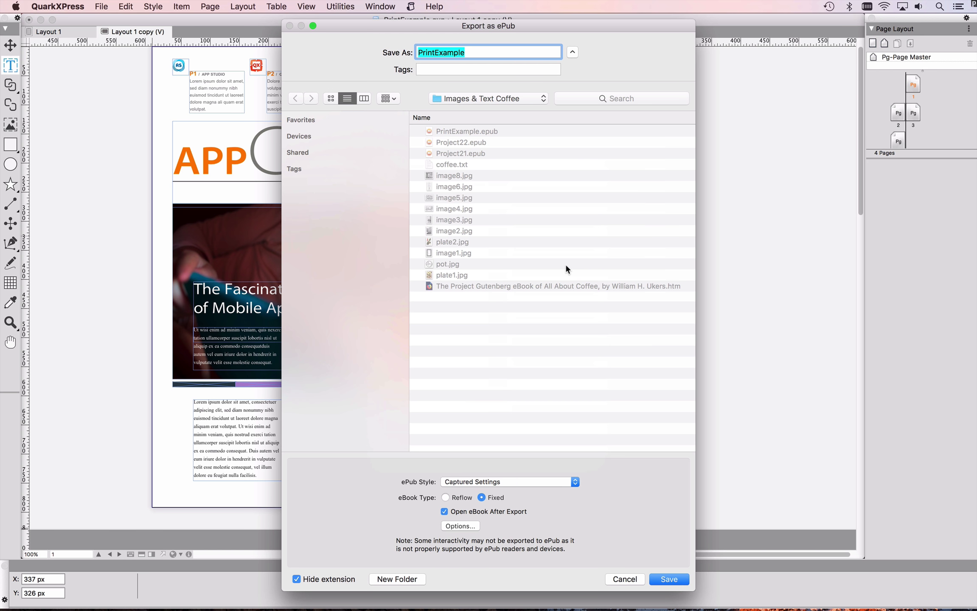
{"action": "left_click", "coordinate": [457, 498]}
{"action": "left_click", "coordinate": [662, 583]}
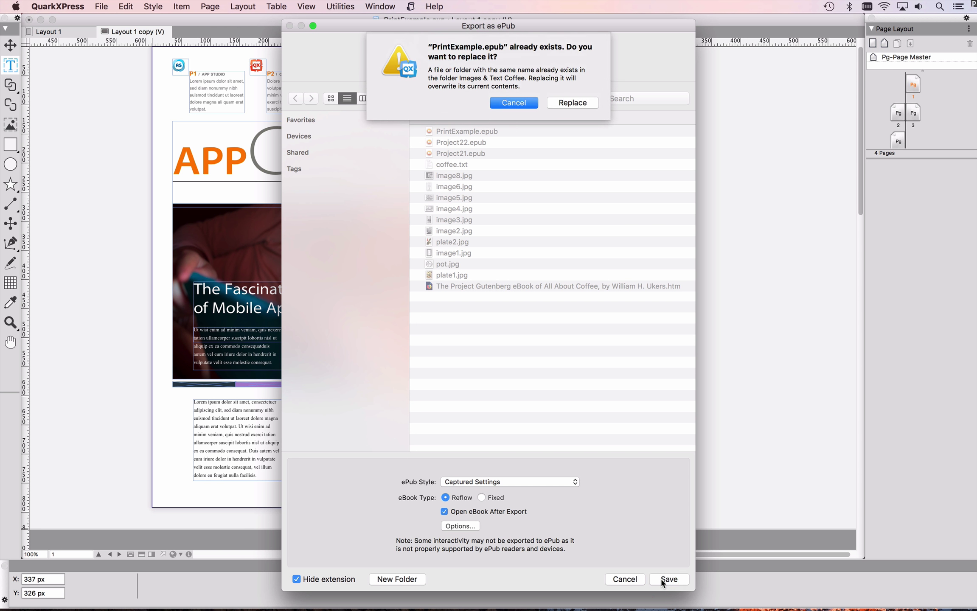
{"action": "left_click", "coordinate": [585, 103]}
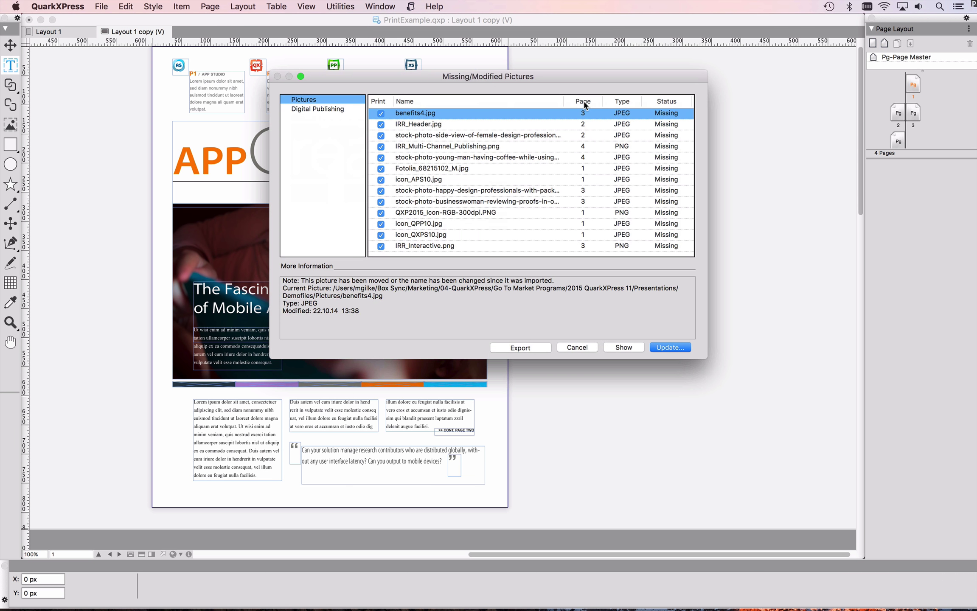
{"action": "left_click", "coordinate": [544, 349]}
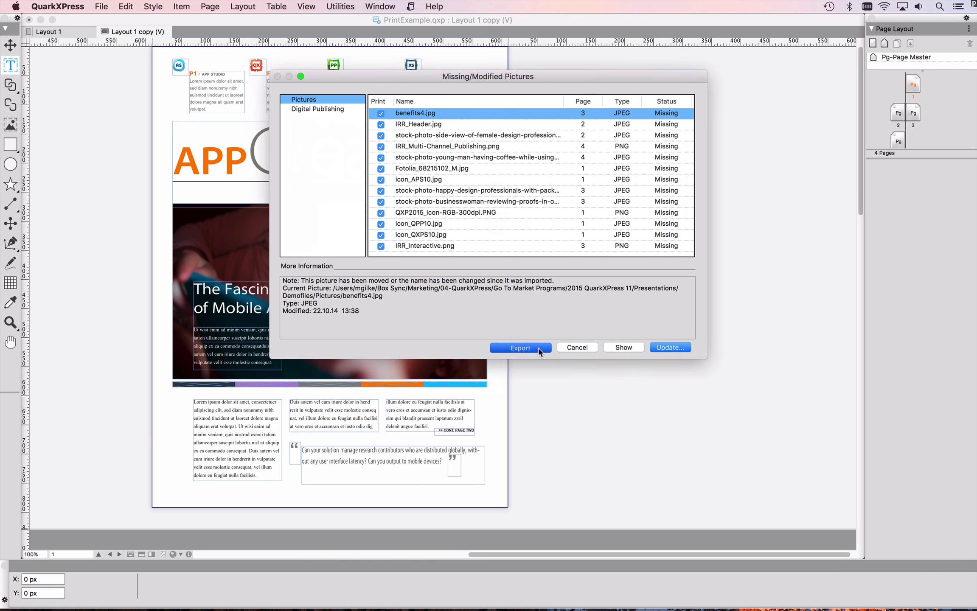
{"action": "left_click", "coordinate": [610, 264]}
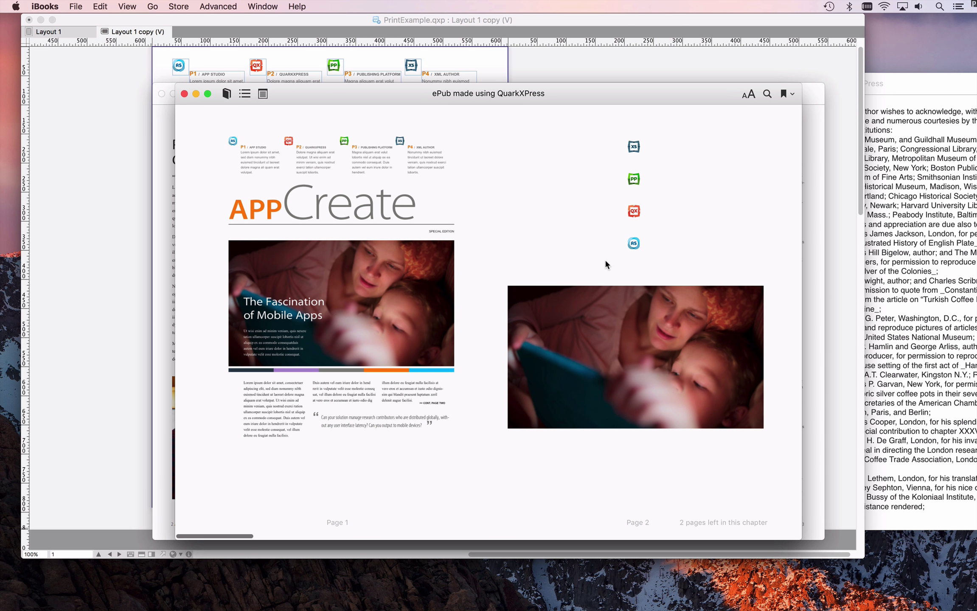
Step: Page through the reflow ePub to its last page to examine how the text and pictures are ordered
{"action": "key", "text": "Right"}
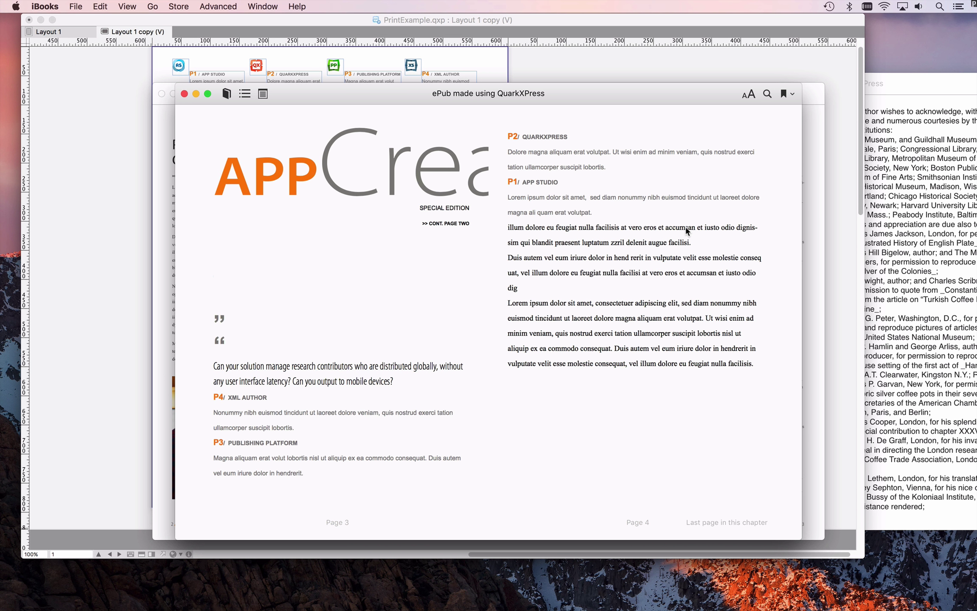
{"action": "key", "text": "Right"}
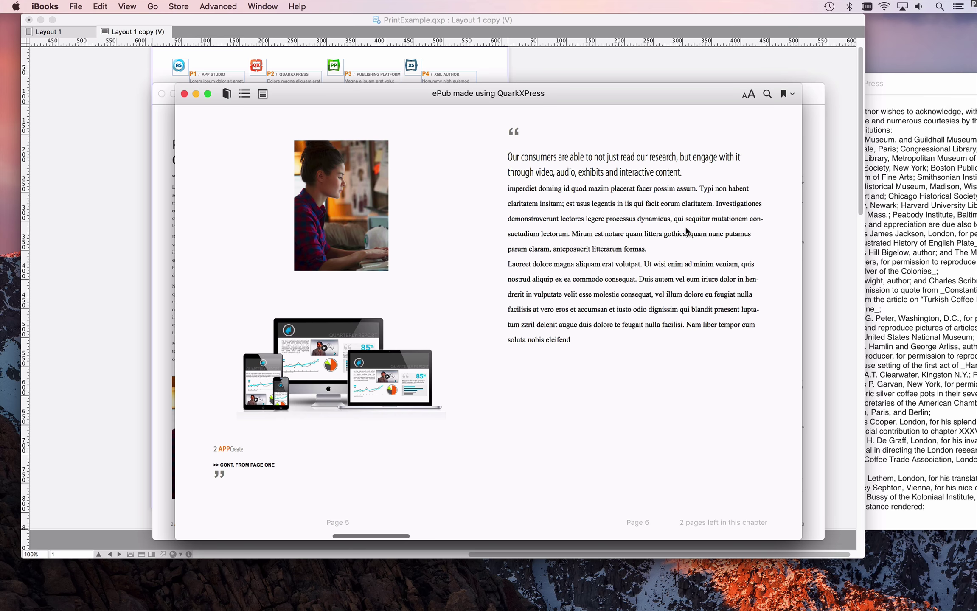
{"action": "key", "text": "Right"}
{"action": "key", "text": "Right"}
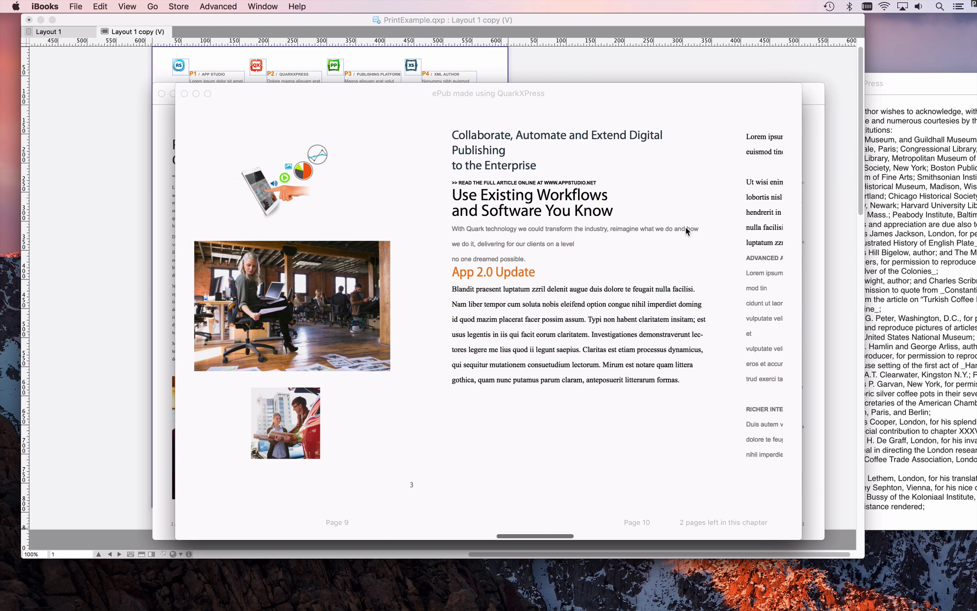
{"action": "key", "text": "Right"}
{"action": "key", "text": "Right"}
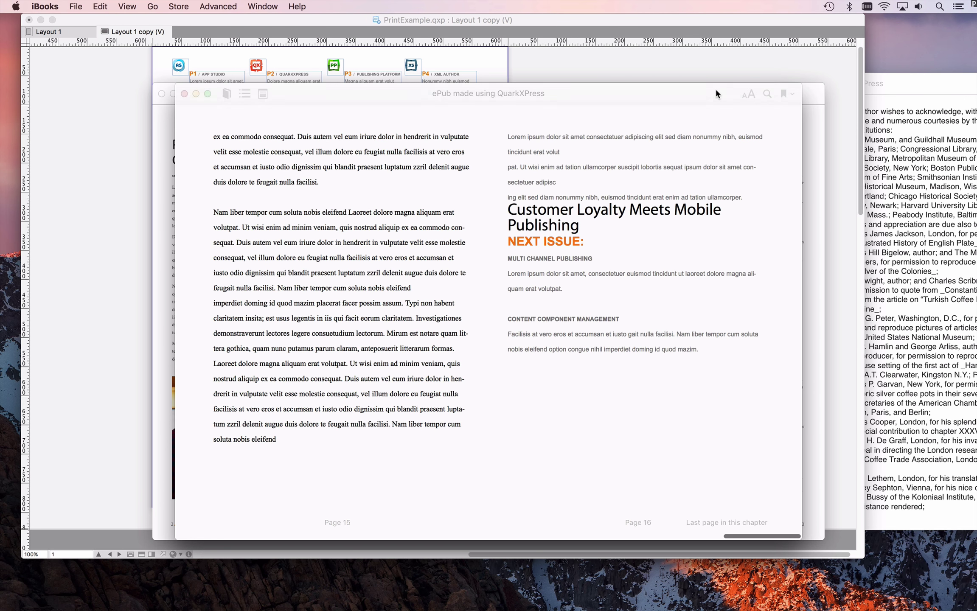
Step: Return to QuarkXPress, display an enlarged Articles palette beside the page, and review the components of all the articles
{"action": "left_click", "coordinate": [721, 64]}
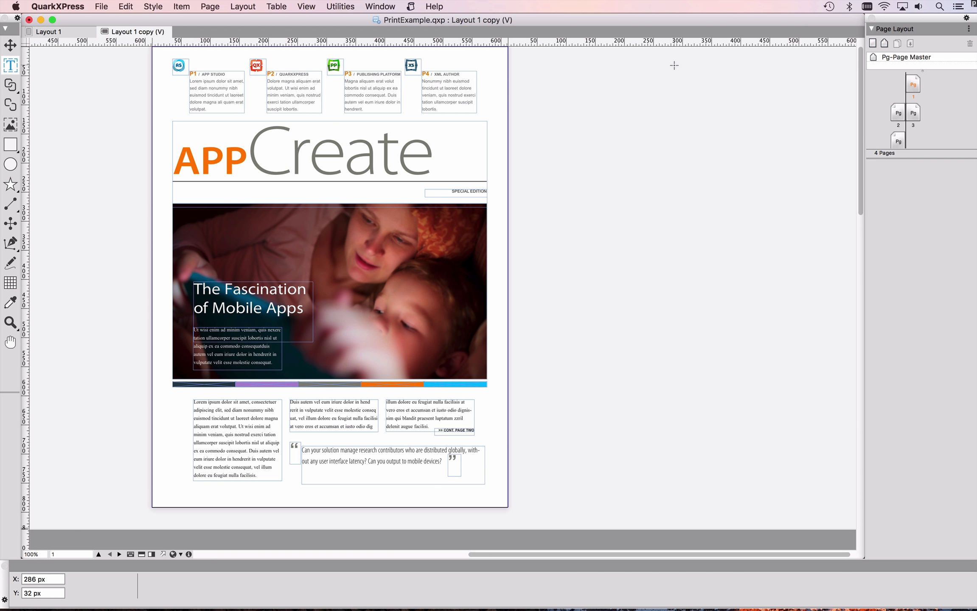
{"action": "left_click", "coordinate": [380, 6]}
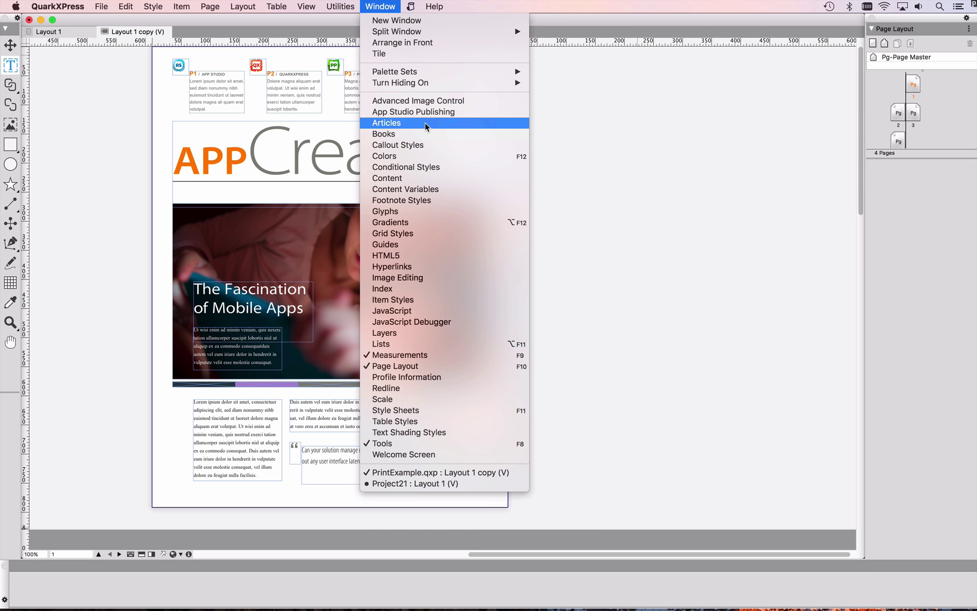
{"action": "left_click", "coordinate": [427, 124]}
{"action": "left_click_drag", "start_coordinate": [514, 132], "coordinate": [768, 61]}
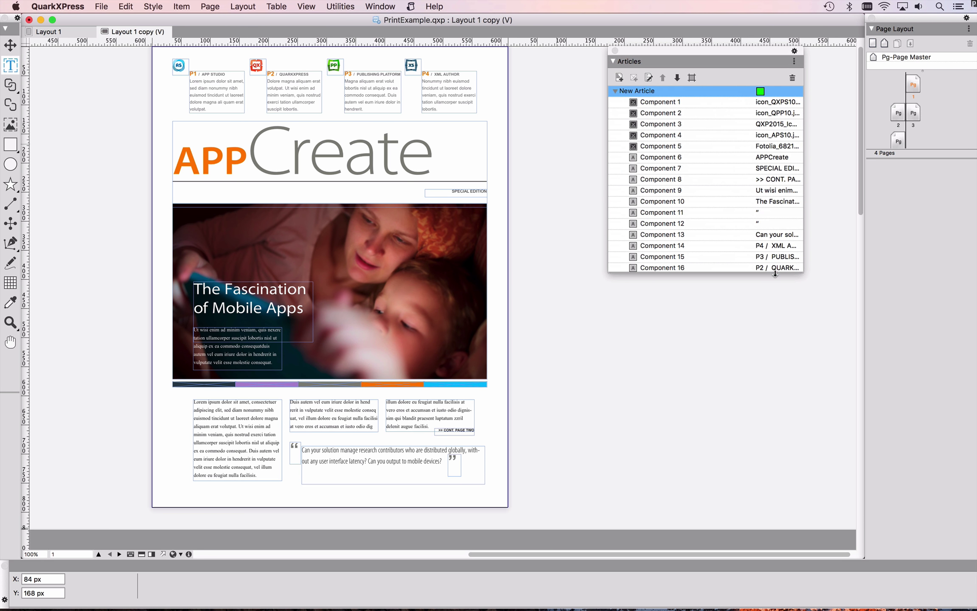
{"action": "left_click_drag", "start_coordinate": [775, 273], "coordinate": [775, 552]}
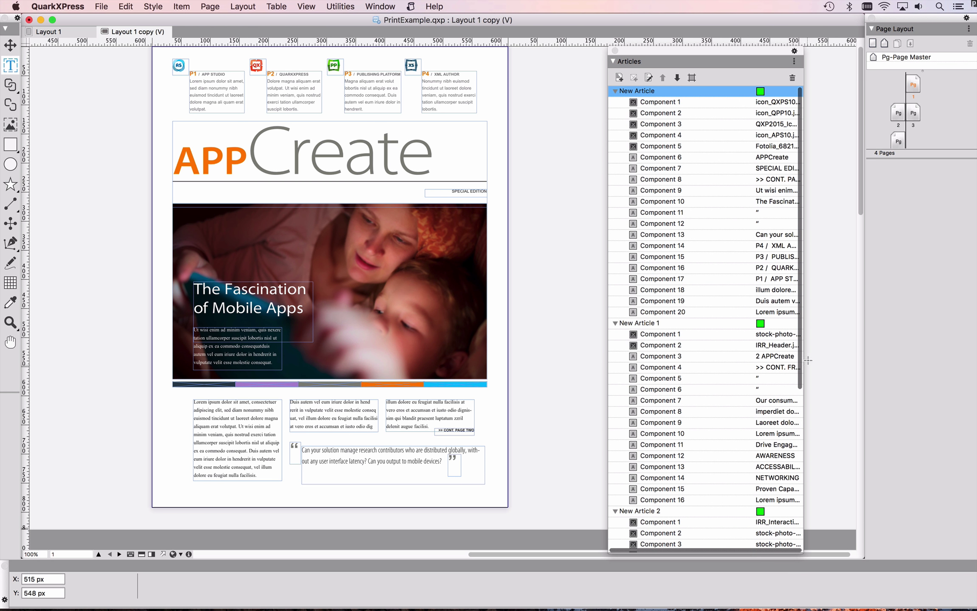
{"action": "scroll", "coordinate": [679, 264], "scroll_direction": "down", "scroll_amount": 10}
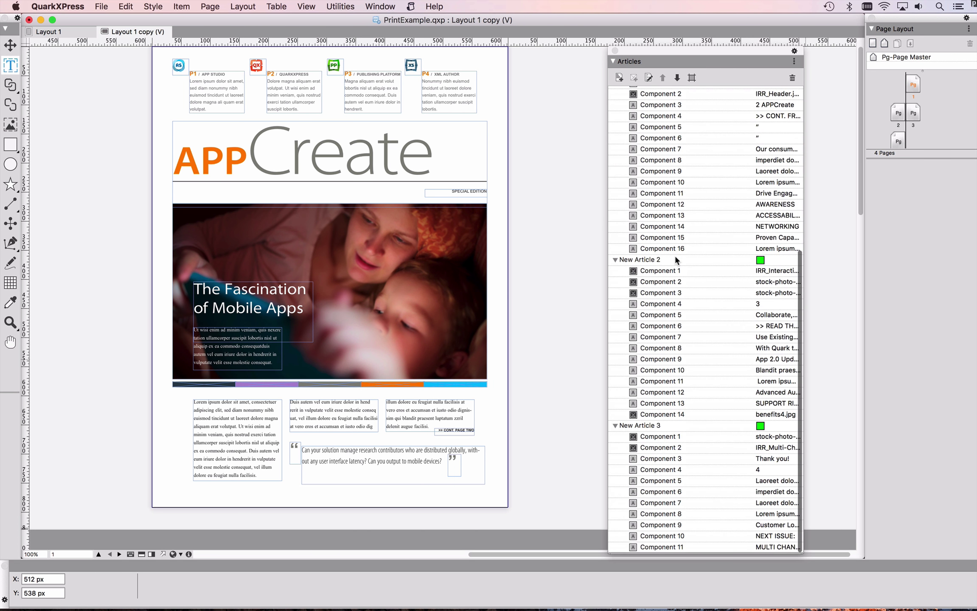
Step: Delete all the existing articles from the layout copy so that the article list is empty
{"action": "scroll", "coordinate": [675, 256], "scroll_direction": "up", "scroll_amount": 10}
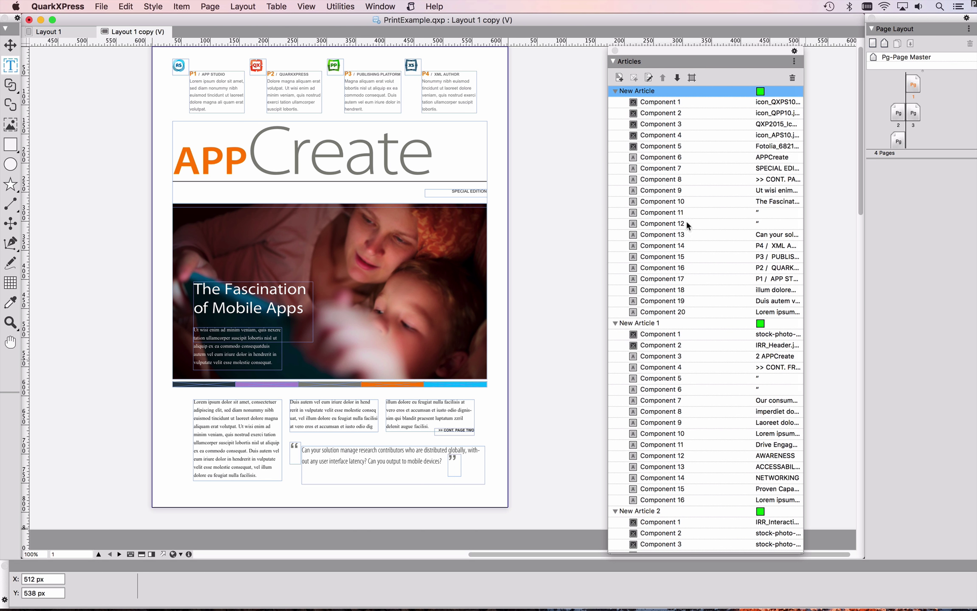
{"action": "left_click", "coordinate": [792, 79]}
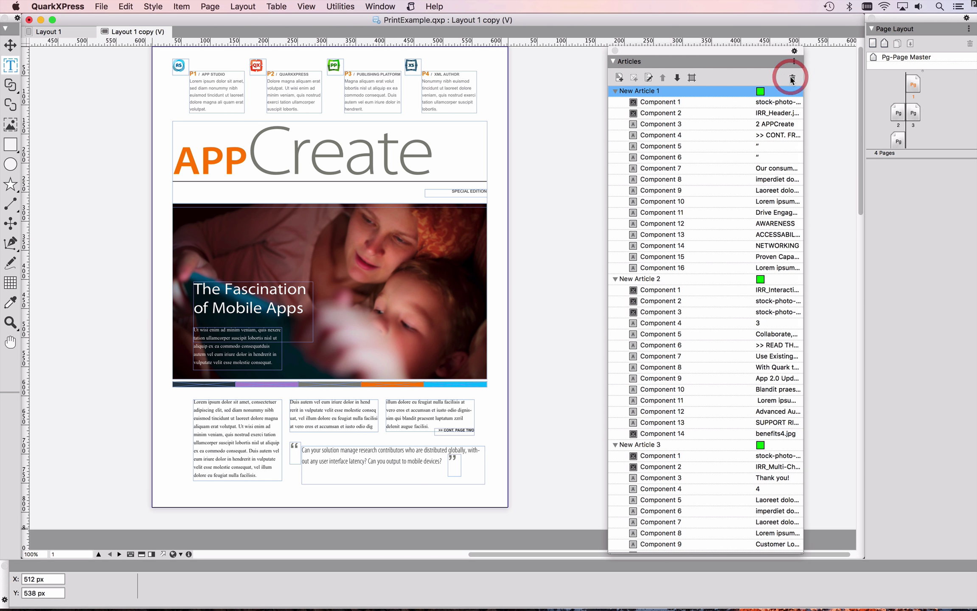
{"action": "left_click", "coordinate": [792, 79]}
{"action": "left_click", "coordinate": [792, 79]}
{"action": "left_click", "coordinate": [792, 79]}
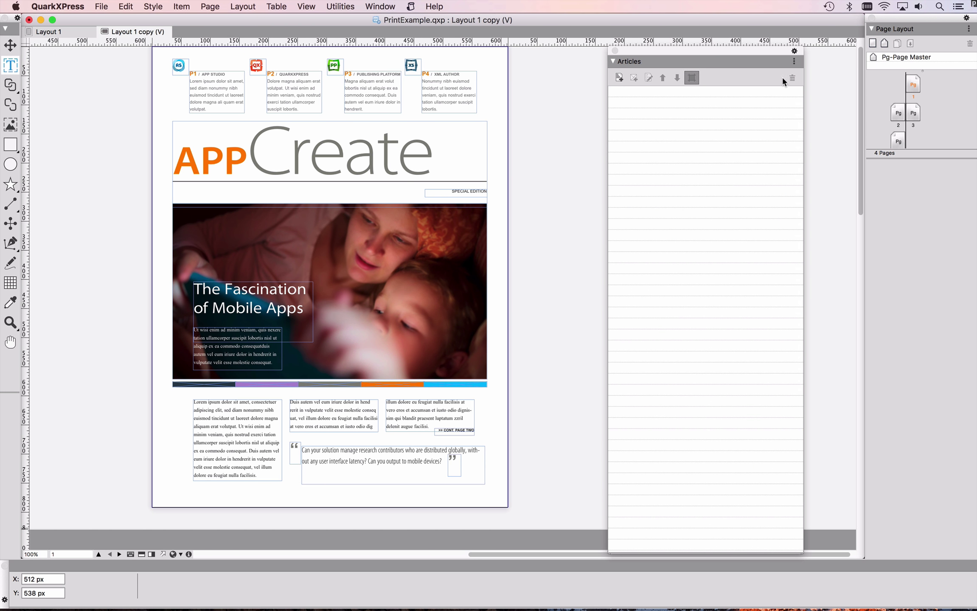
Step: Go to page 2 and create a new article named Proven
{"action": "scroll", "coordinate": [308, 167], "scroll_direction": "right", "scroll_amount": 1}
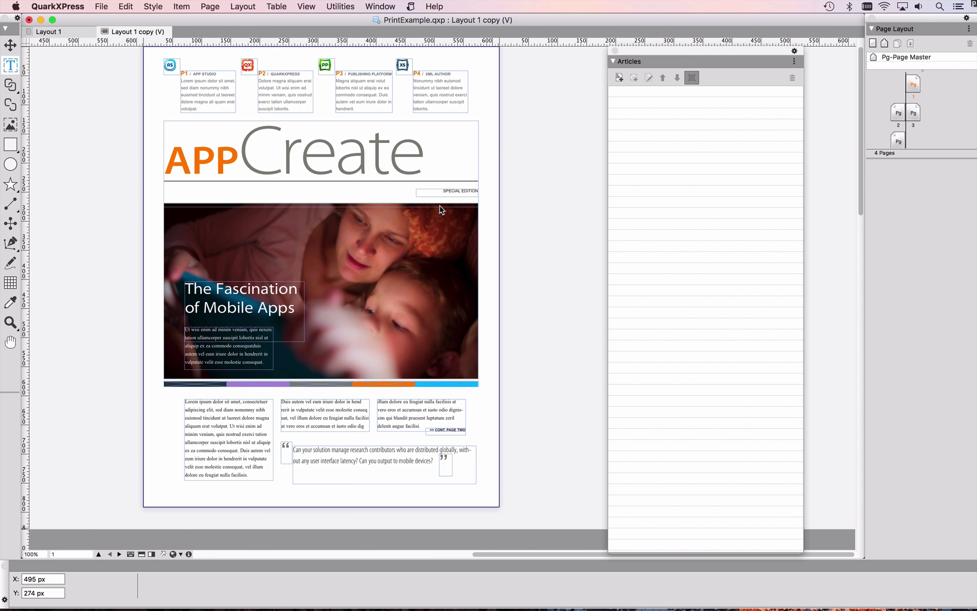
{"action": "double_click", "coordinate": [898, 115]}
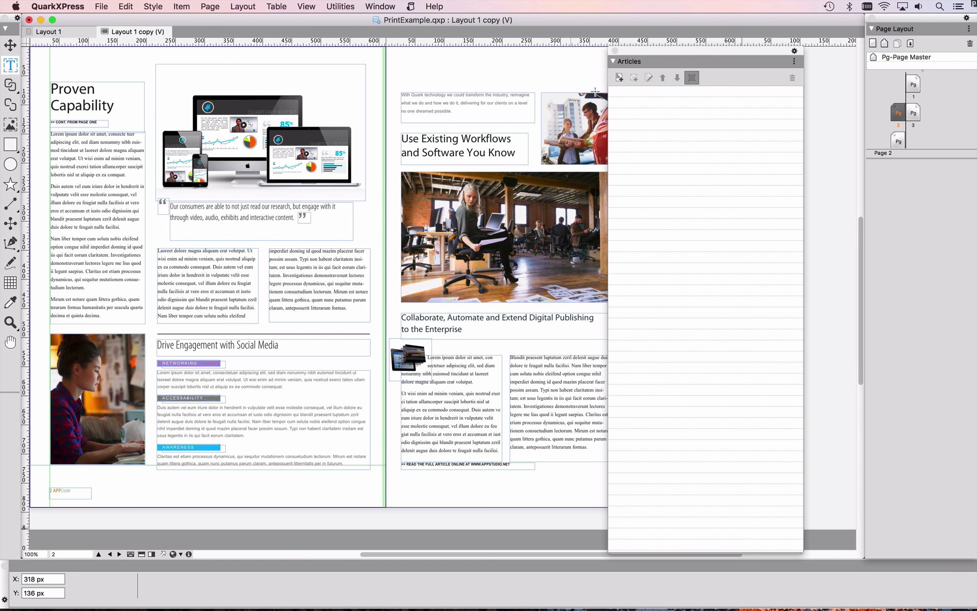
{"action": "left_click", "coordinate": [618, 78]}
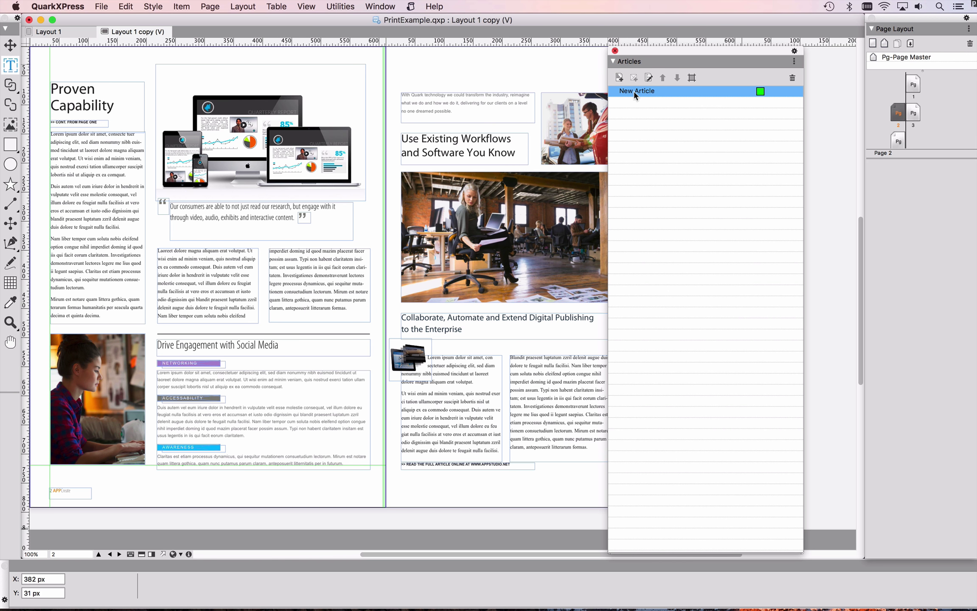
{"action": "left_click", "coordinate": [648, 78]}
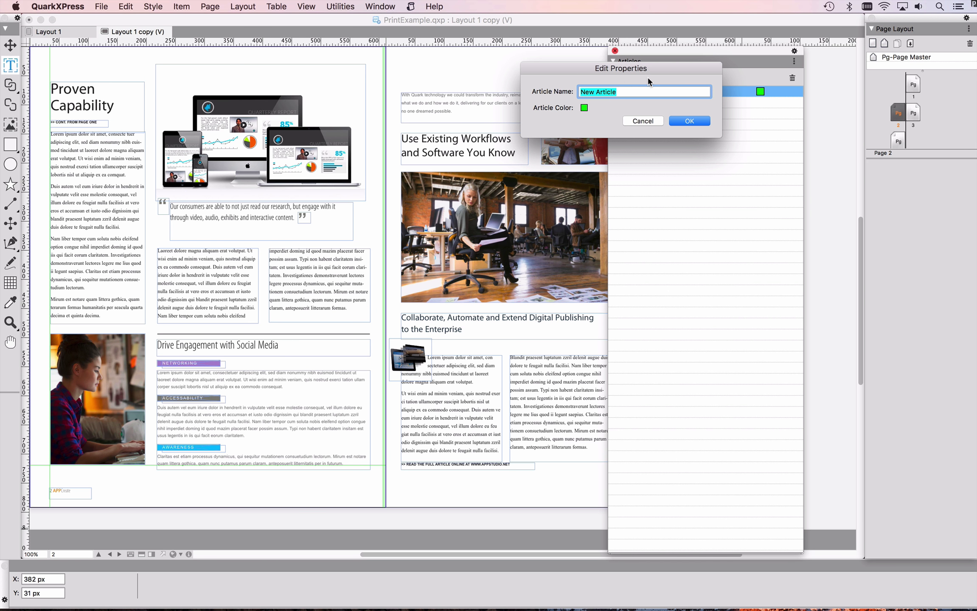
{"action": "type", "text": "Proven"}
{"action": "key", "text": "Return"}
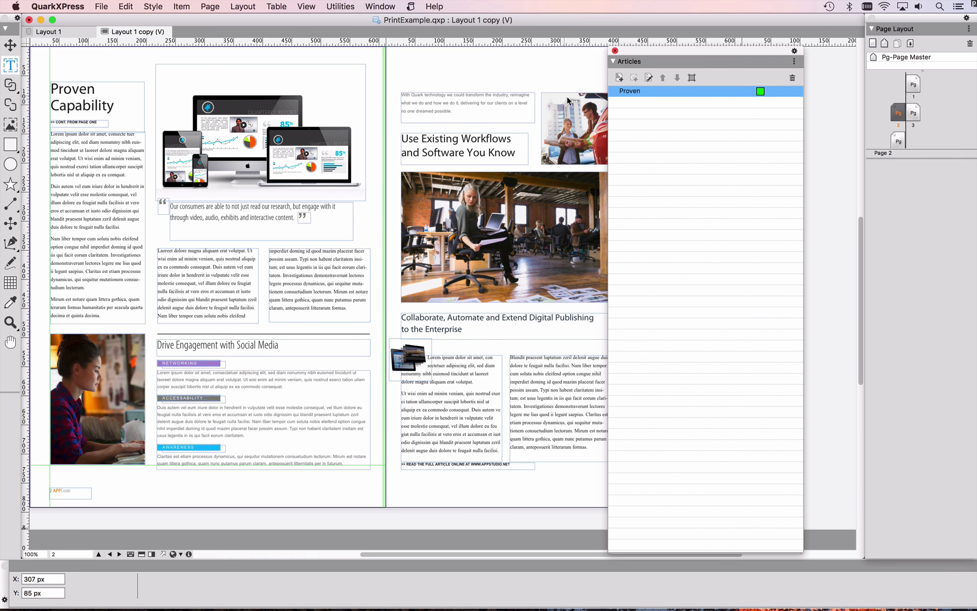
Step: Add the "Proven Capability" headline box and the text column below it as components of the Proven article
{"action": "left_click", "coordinate": [97, 103]}
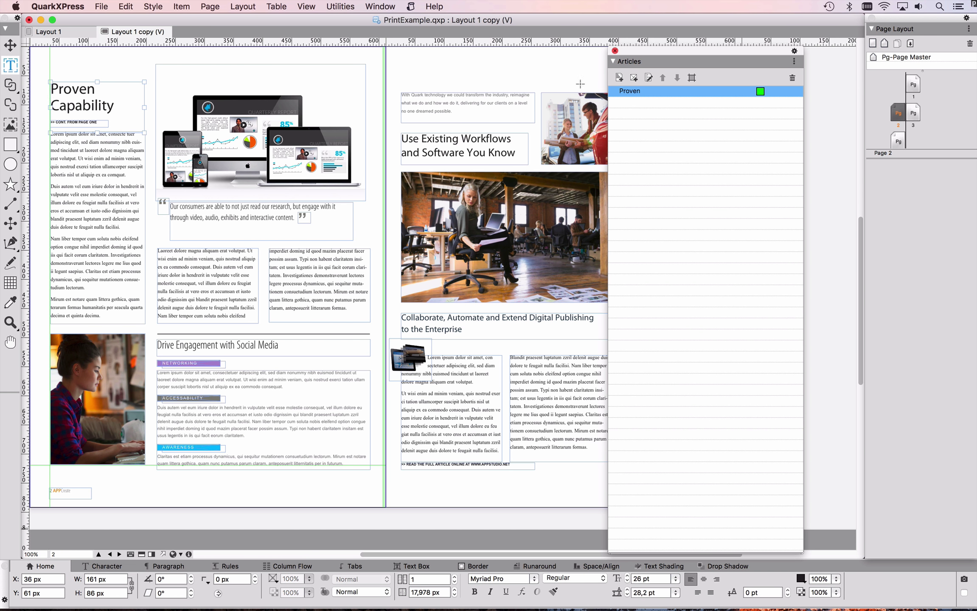
{"action": "left_click", "coordinate": [634, 78]}
{"action": "left_click", "coordinate": [84, 152]}
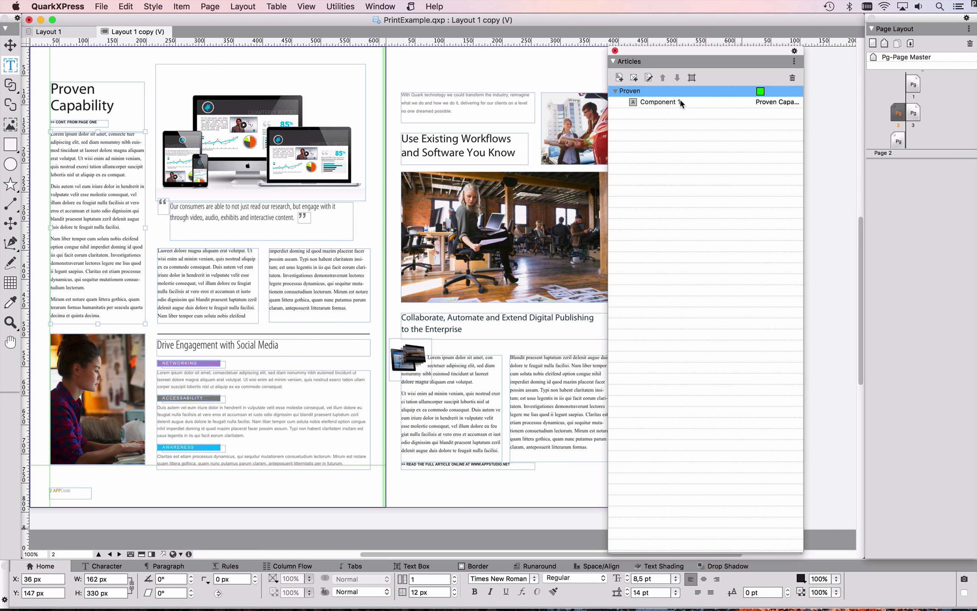
{"action": "left_click", "coordinate": [633, 78]}
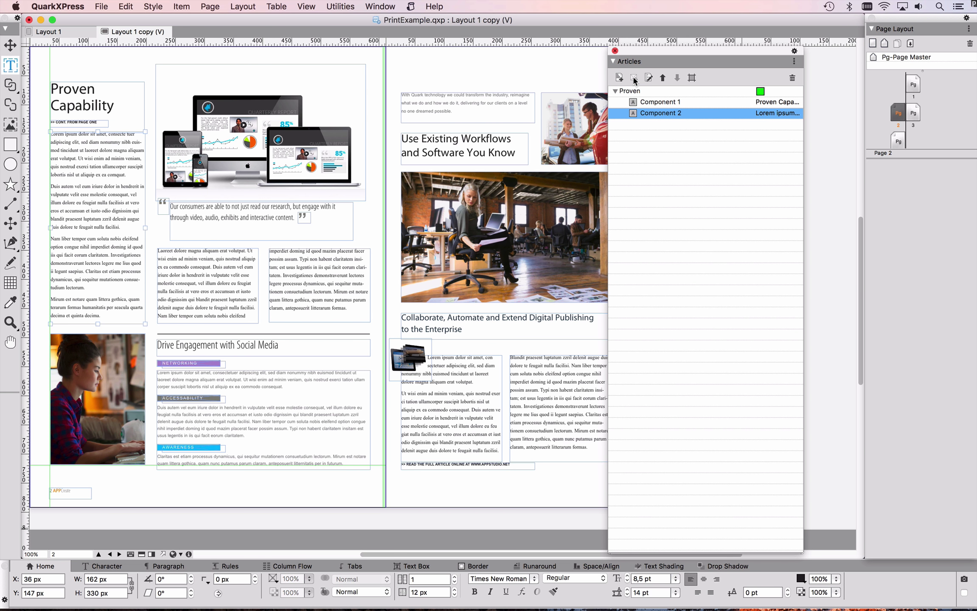
Step: Create a second article containing the devices picture and the "Our consumers are able to" quote box on page 2
{"action": "left_click", "coordinate": [619, 78]}
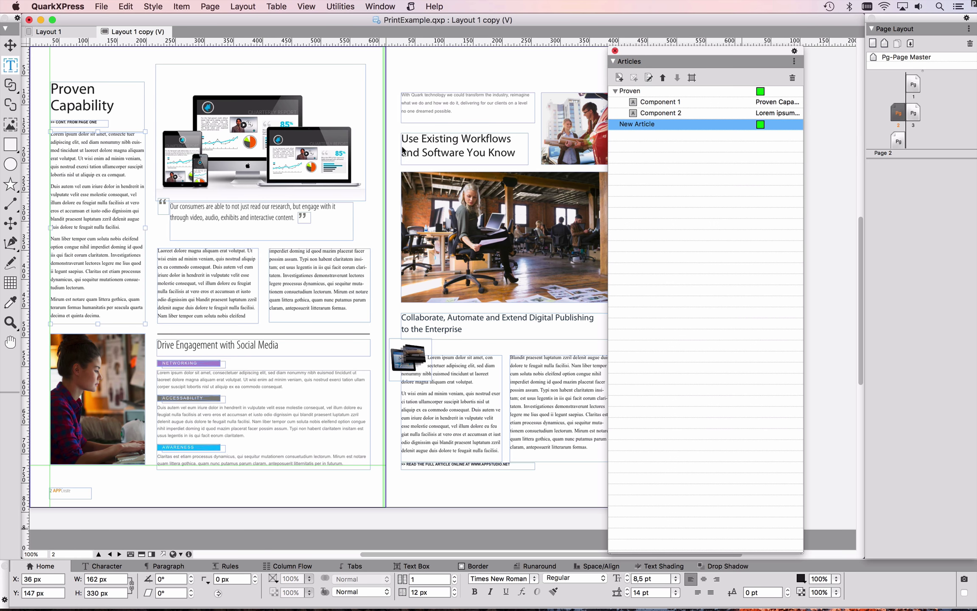
{"action": "left_click", "coordinate": [257, 126]}
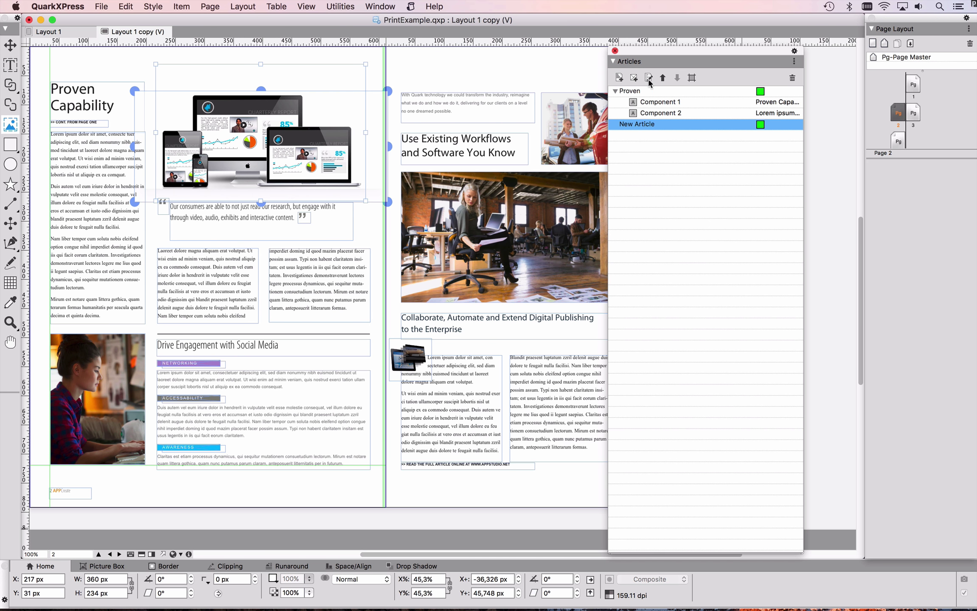
{"action": "left_click", "coordinate": [634, 78]}
{"action": "left_click", "coordinate": [243, 220]}
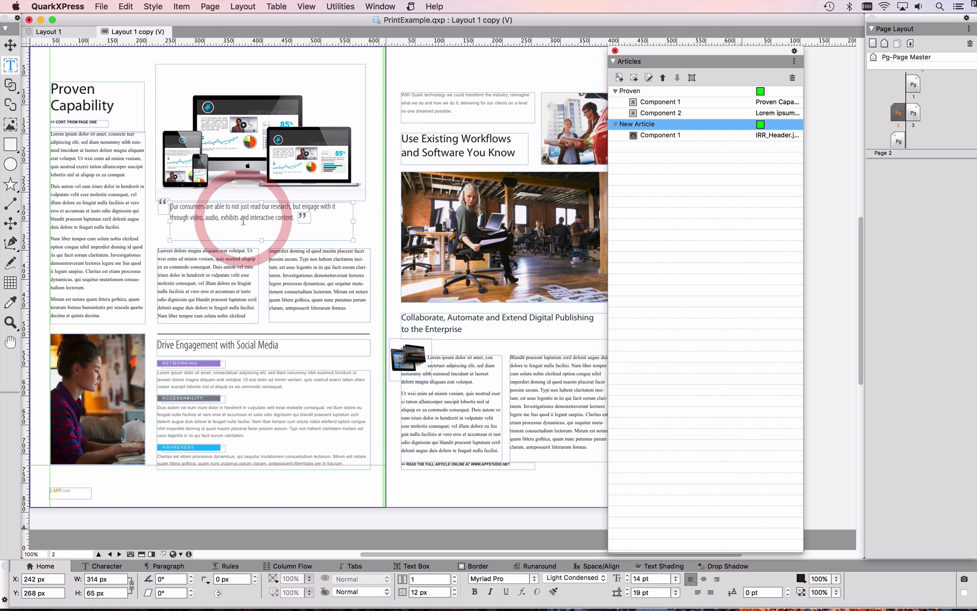
{"action": "left_click", "coordinate": [634, 77]}
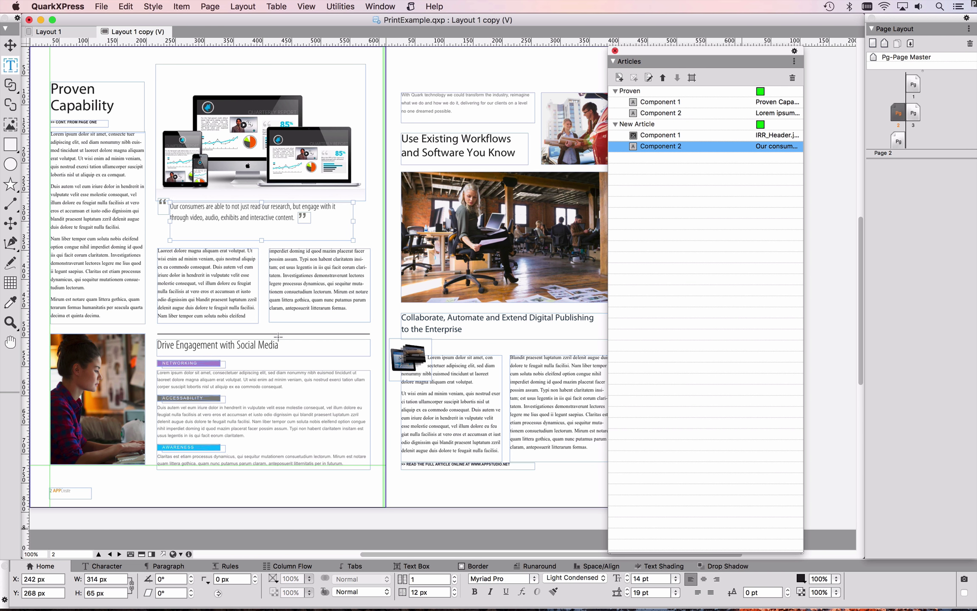
Step: Create a third article with the picture of the woman at the laptop, the "Drive Engagement with Social Media" heading and the text box below it
{"action": "left_click", "coordinate": [619, 78]}
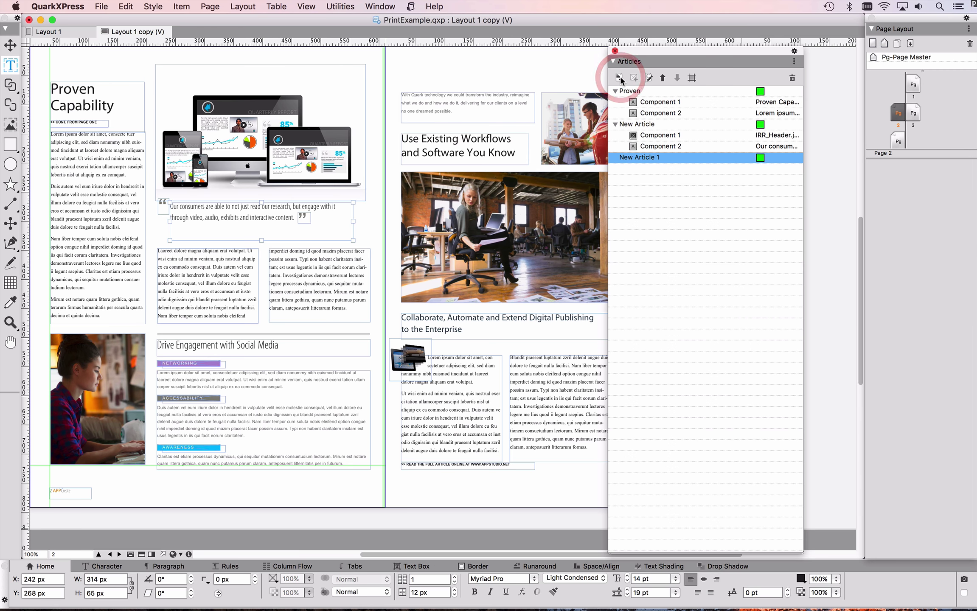
{"action": "left_click", "coordinate": [122, 382]}
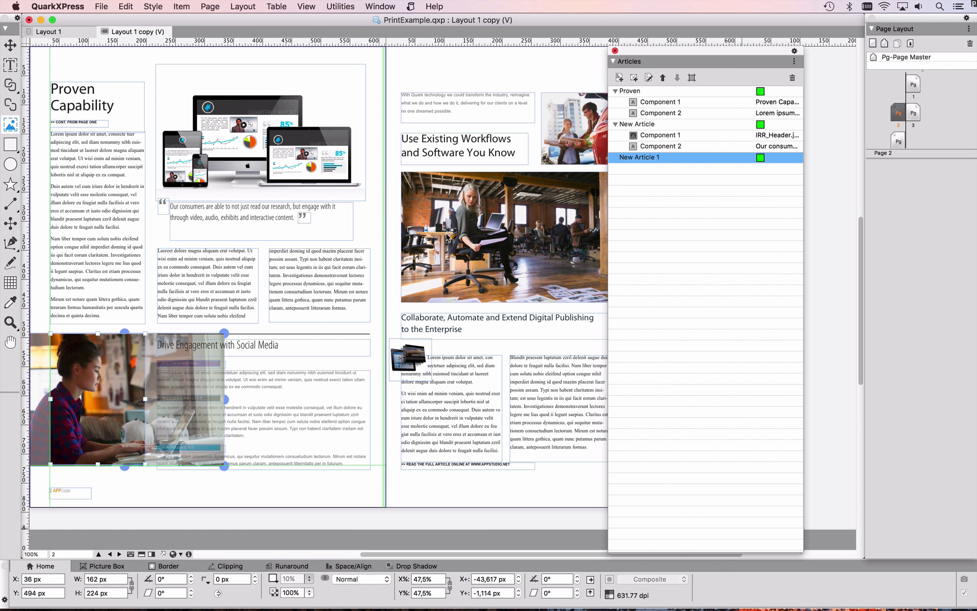
{"action": "left_click", "coordinate": [633, 78]}
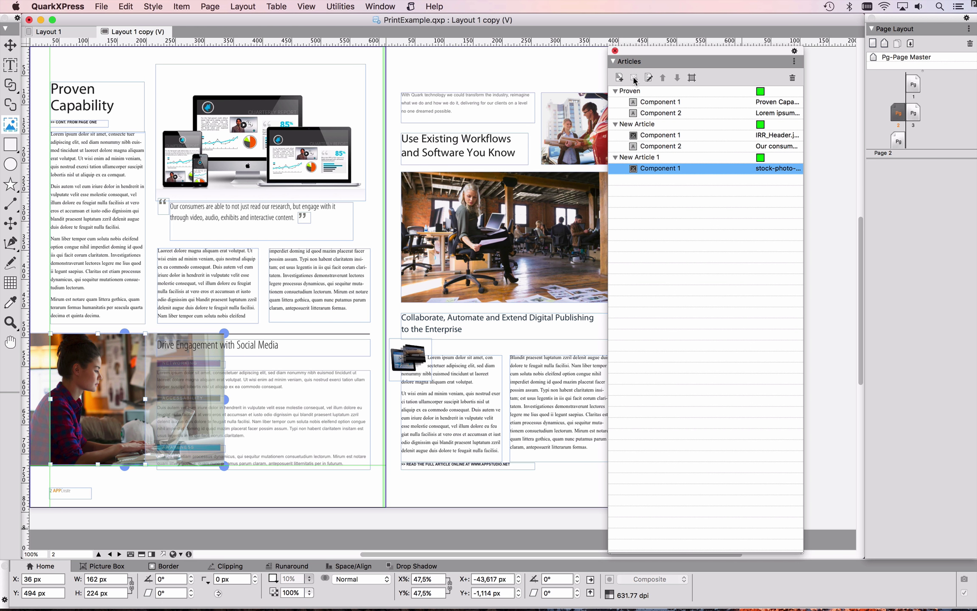
{"action": "left_click", "coordinate": [276, 349]}
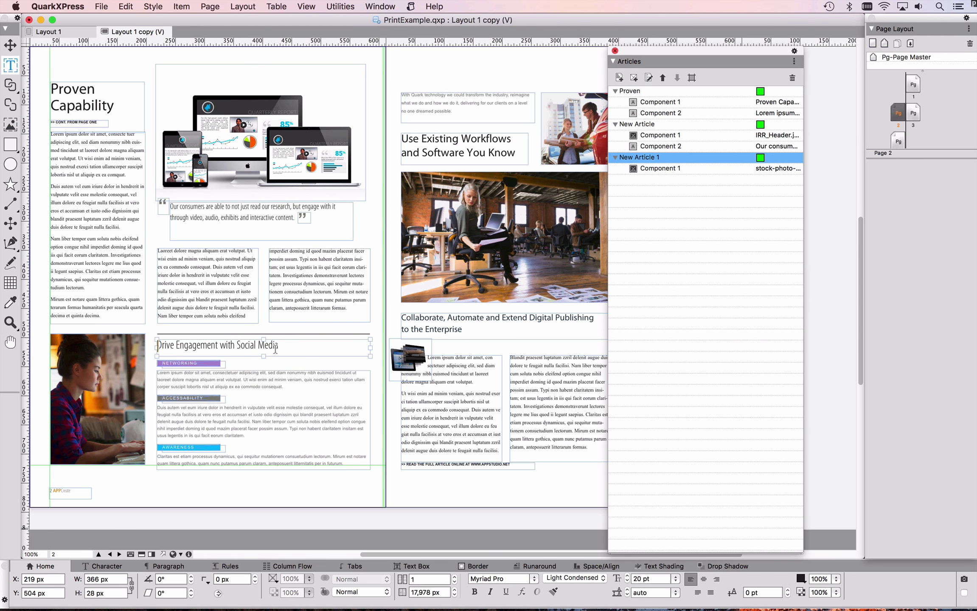
{"action": "left_click", "coordinate": [634, 77]}
{"action": "left_click", "coordinate": [282, 405]}
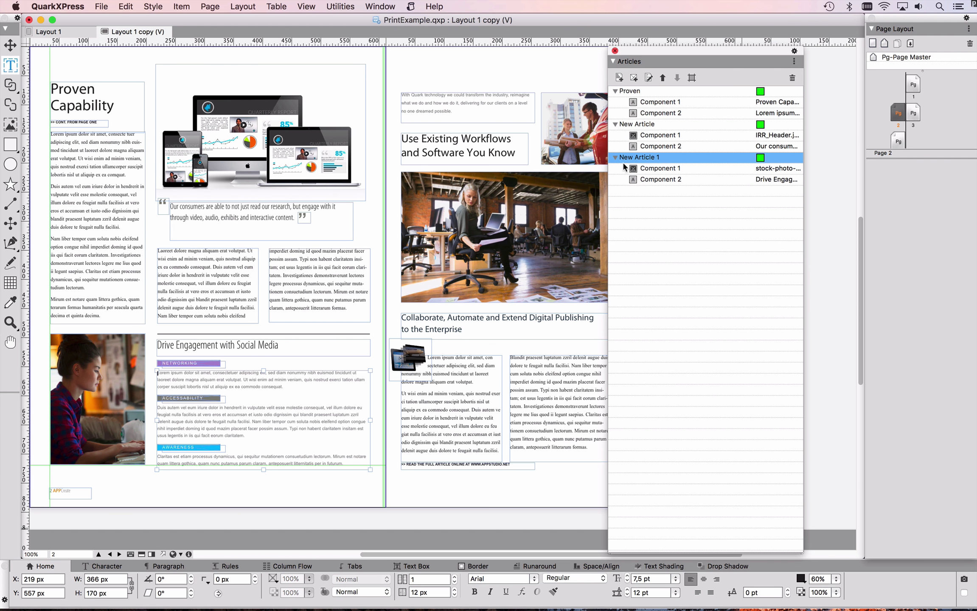
{"action": "left_click", "coordinate": [634, 78]}
Step: Reorder the third article so that its picture component comes last, after the heading and body text
{"action": "left_click", "coordinate": [660, 169]}
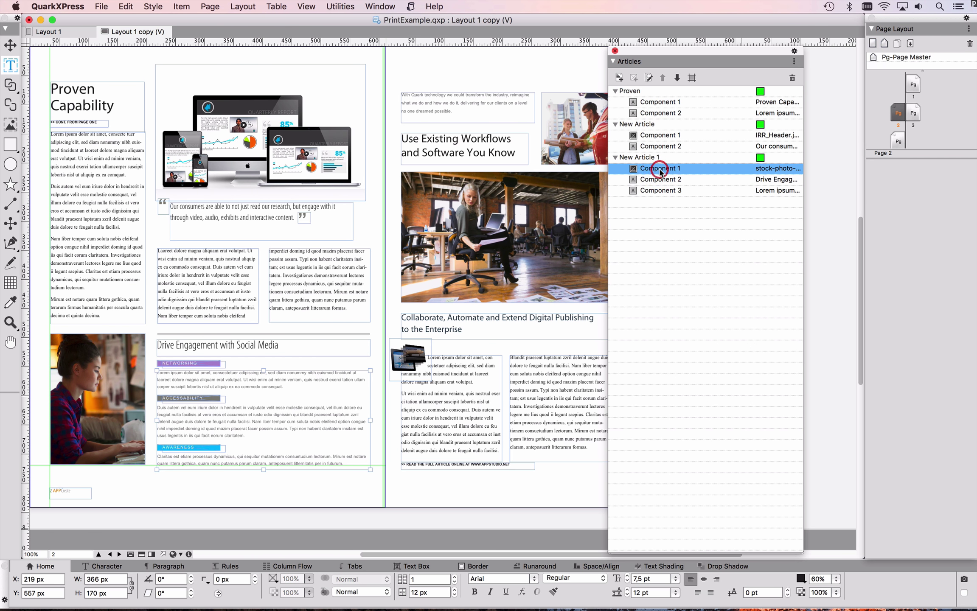
{"action": "left_click", "coordinate": [676, 80]}
{"action": "left_click", "coordinate": [677, 80]}
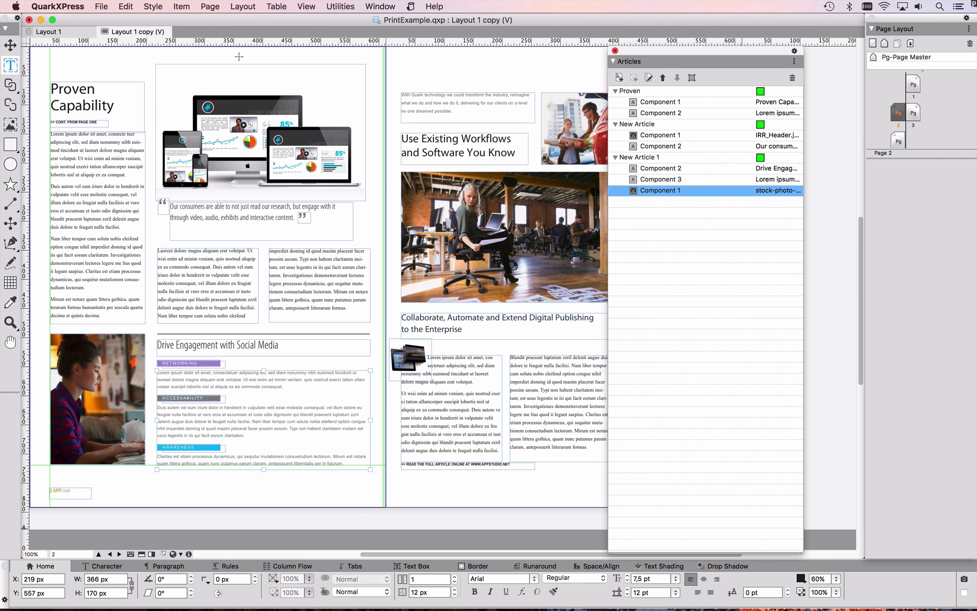
Step: Export the layout as a reflow ePub, replacing PrintExample.epub and proceeding despite the missing pictures
{"action": "left_click", "coordinate": [102, 7]}
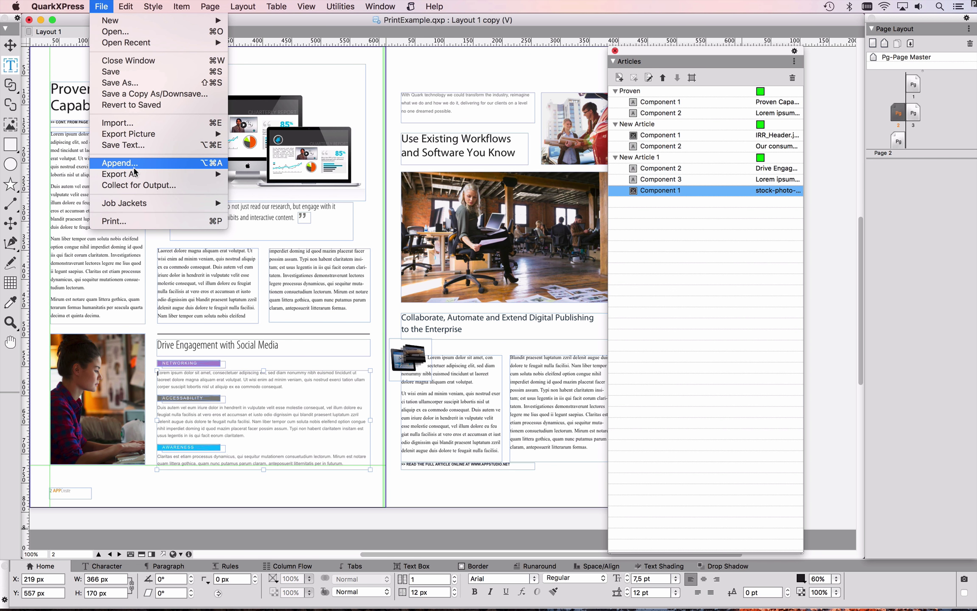
{"action": "mouse_move", "coordinate": [134, 174]}
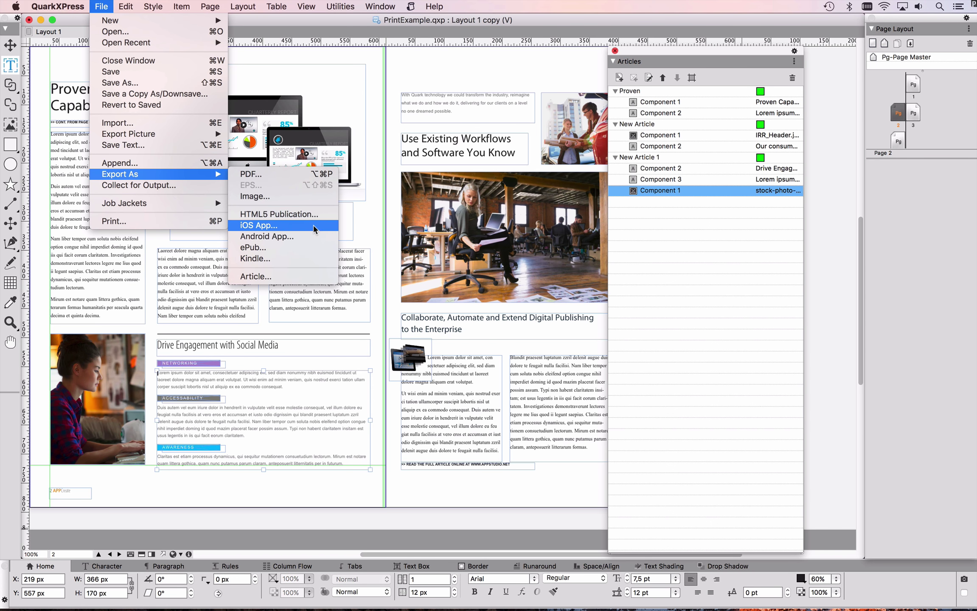
{"action": "left_click", "coordinate": [313, 249]}
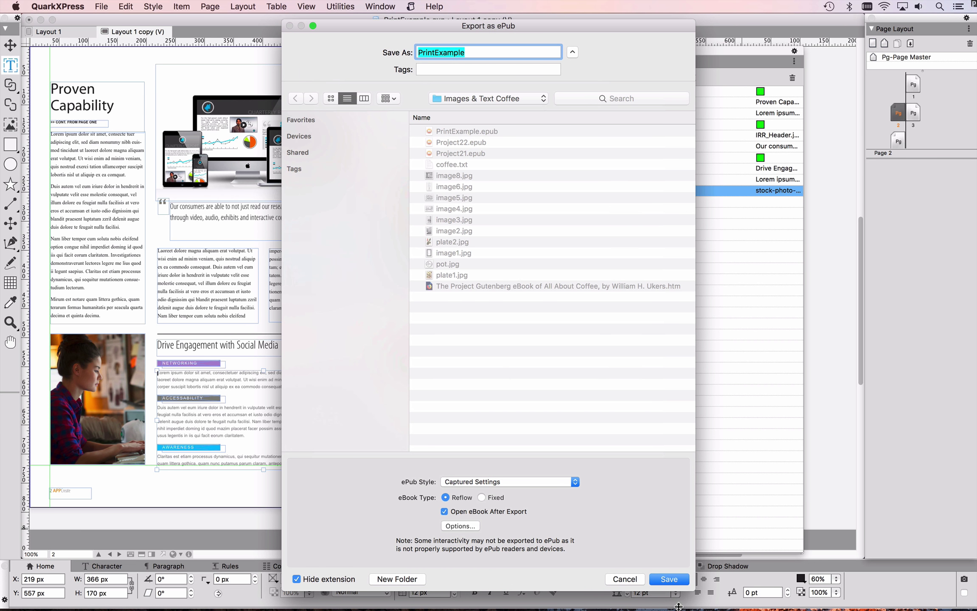
{"action": "left_click", "coordinate": [669, 580]}
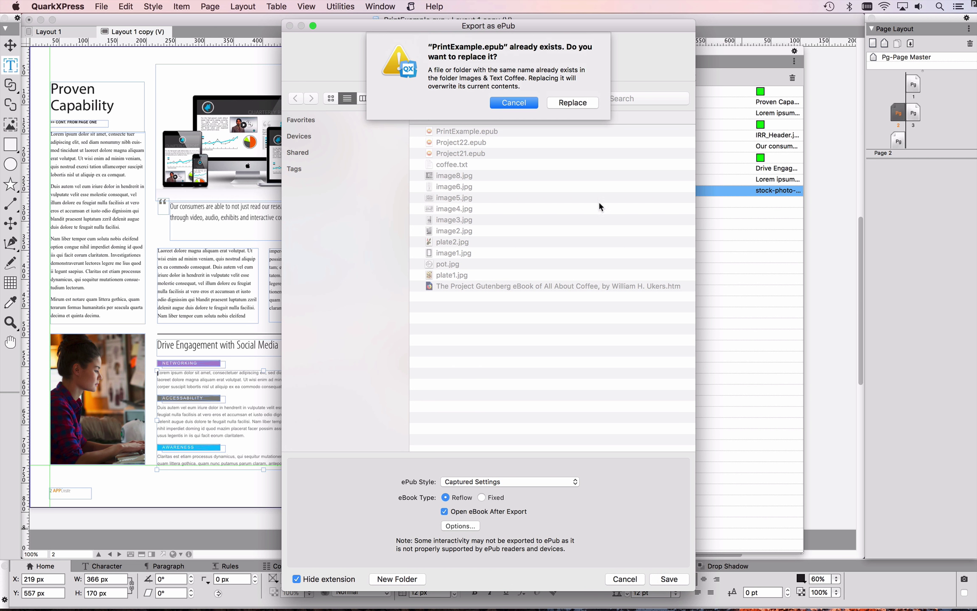
{"action": "left_click", "coordinate": [580, 104]}
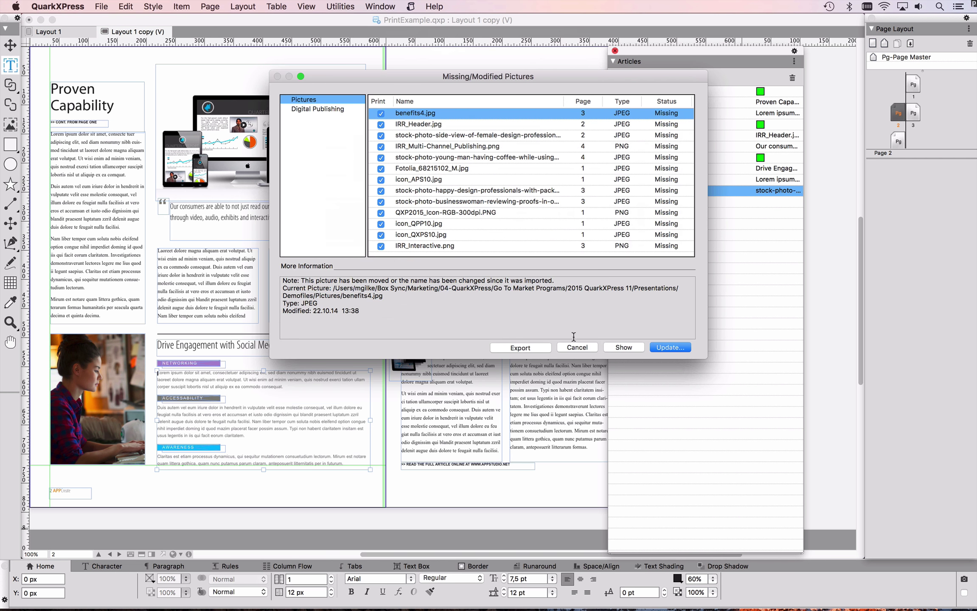
{"action": "left_click", "coordinate": [533, 352]}
{"action": "left_click", "coordinate": [596, 264]}
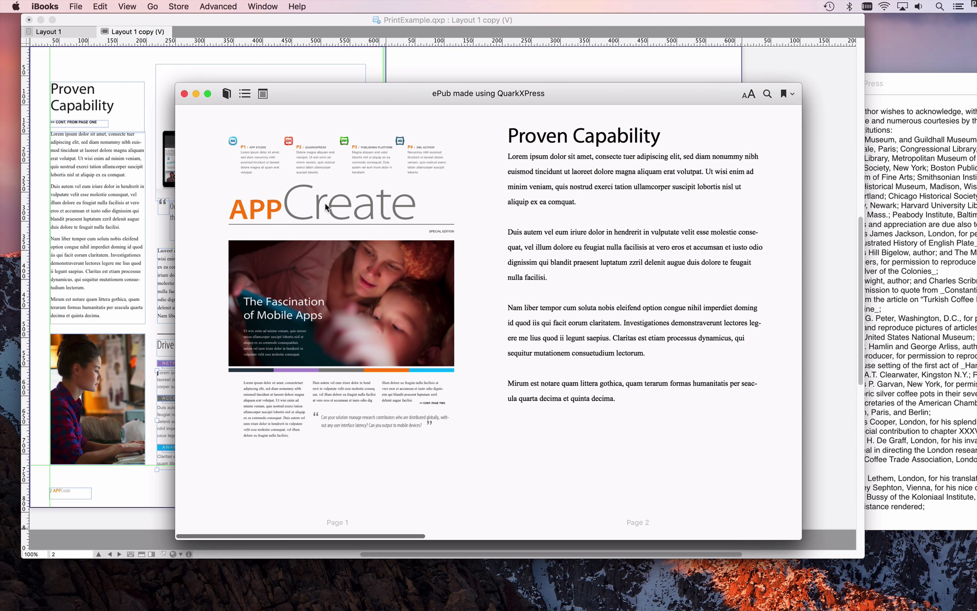
Step: Move the new ePub's window in iBooks aside and dismiss the older ePub window behind it
{"action": "left_click", "coordinate": [311, 208]}
{"action": "left_click_drag", "start_coordinate": [551, 91], "coordinate": [621, 158]}
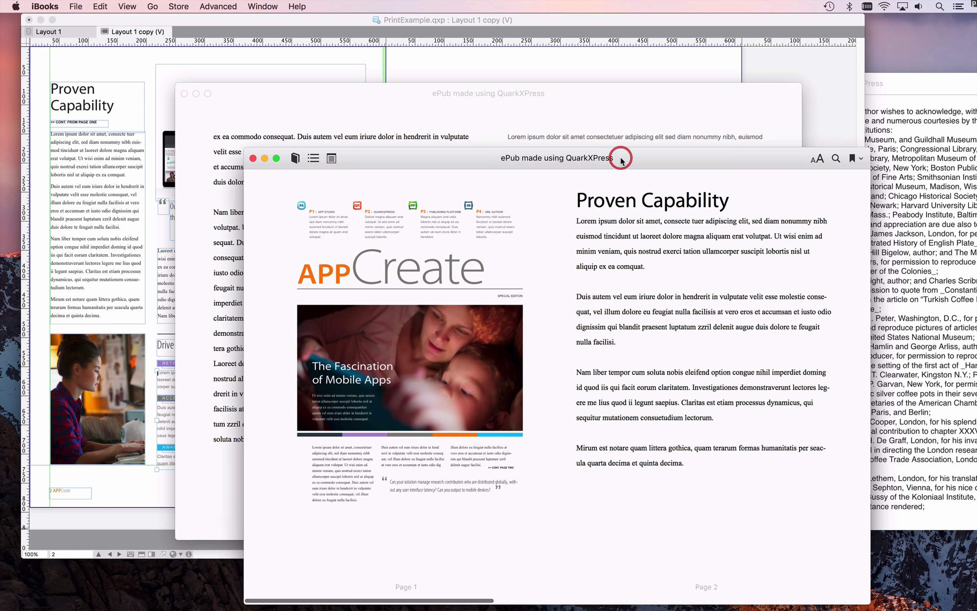
{"action": "left_click", "coordinate": [195, 93]}
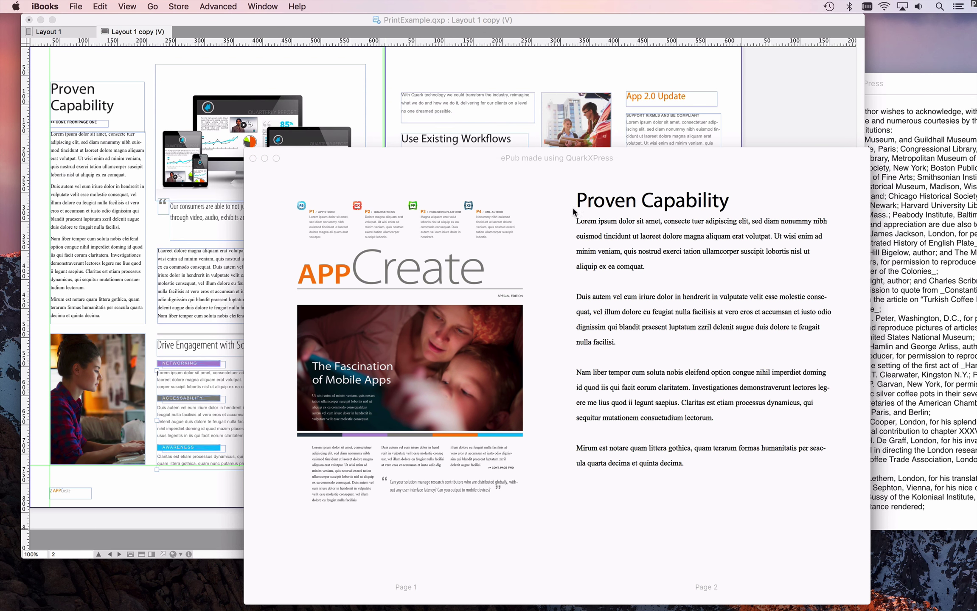
Step: Select part of the "Proven Capability" heading, and page through the ePub beside the layout to compare the order of text and pictures
{"action": "left_click_drag", "start_coordinate": [594, 206], "coordinate": [654, 201]}
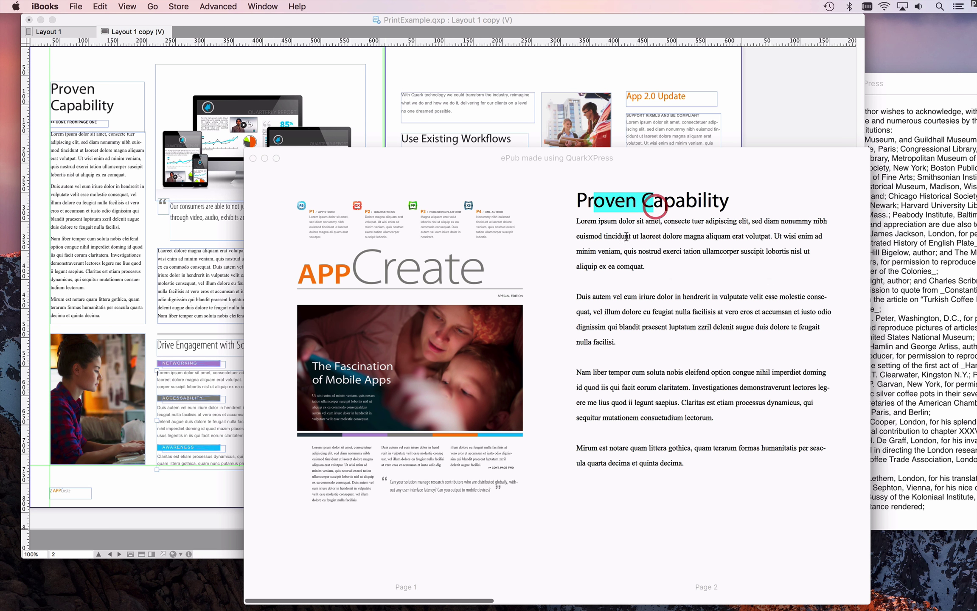
{"action": "left_click", "coordinate": [615, 266]}
{"action": "key", "text": "Right"}
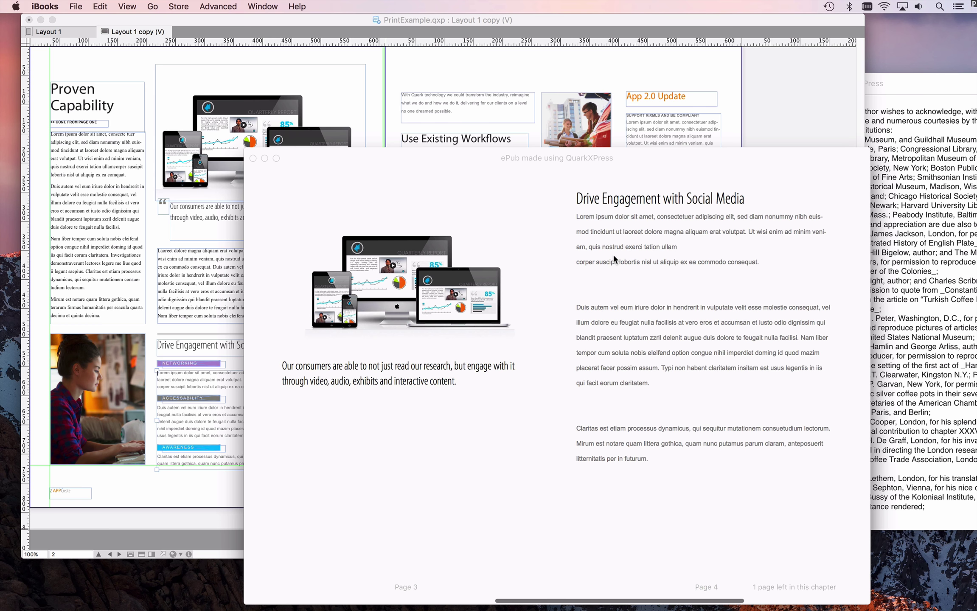
{"action": "left_click_drag", "start_coordinate": [437, 174], "coordinate": [581, 120]}
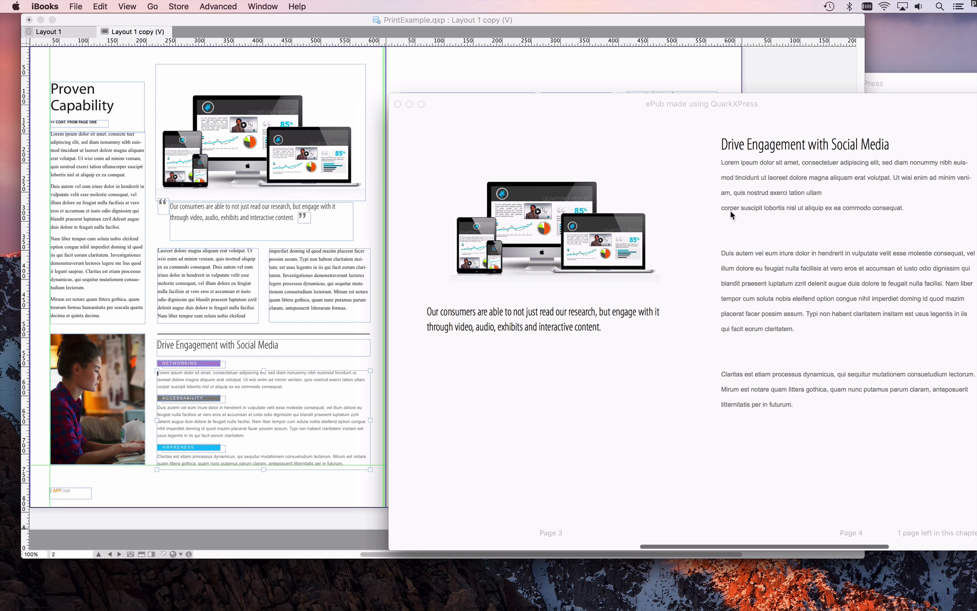
{"action": "key", "text": "Right"}
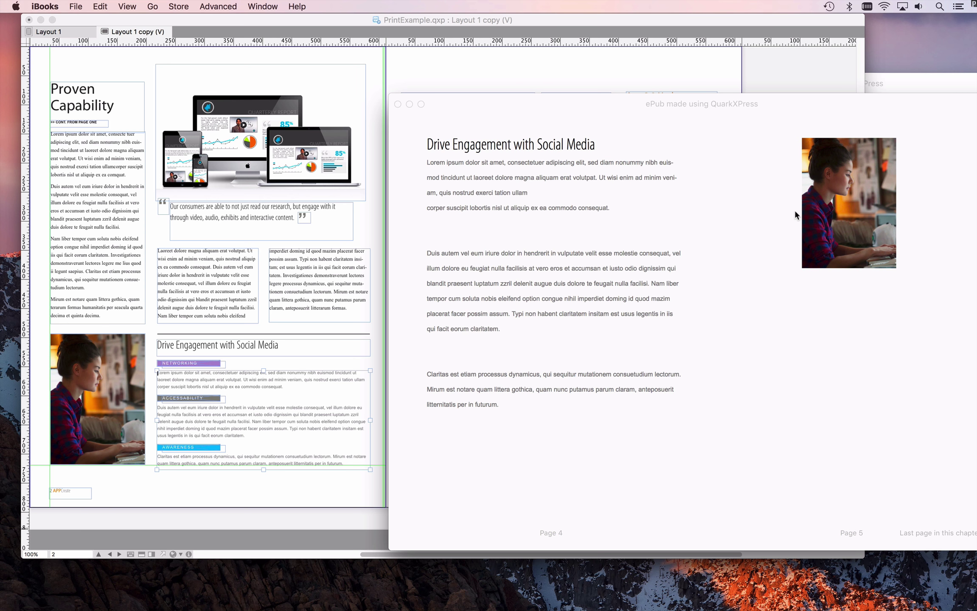
{"action": "mouse_move", "coordinate": [598, 101]}
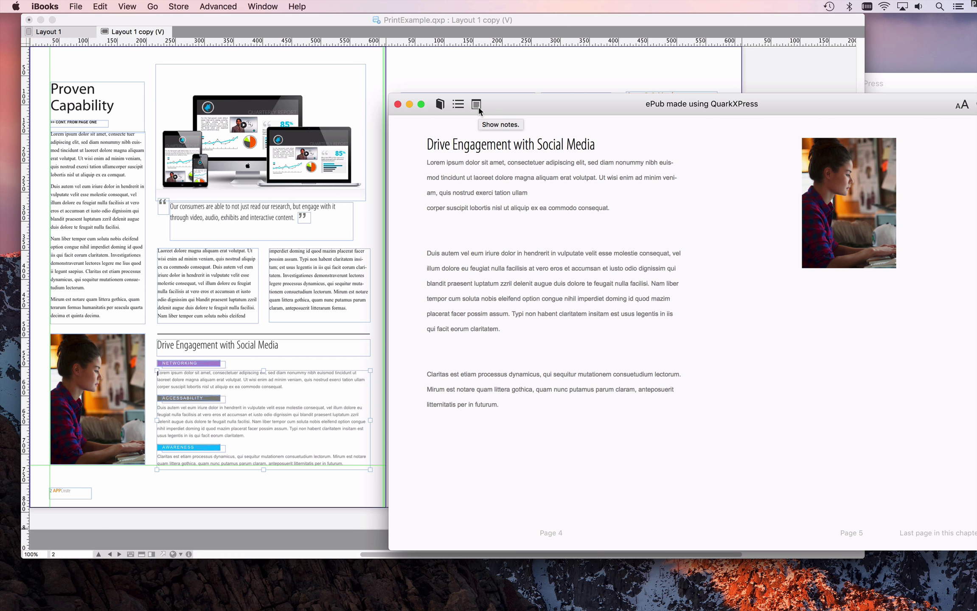
Step: Check the article entries in the ePub's table of contents in iBooks
{"action": "left_click", "coordinate": [464, 106]}
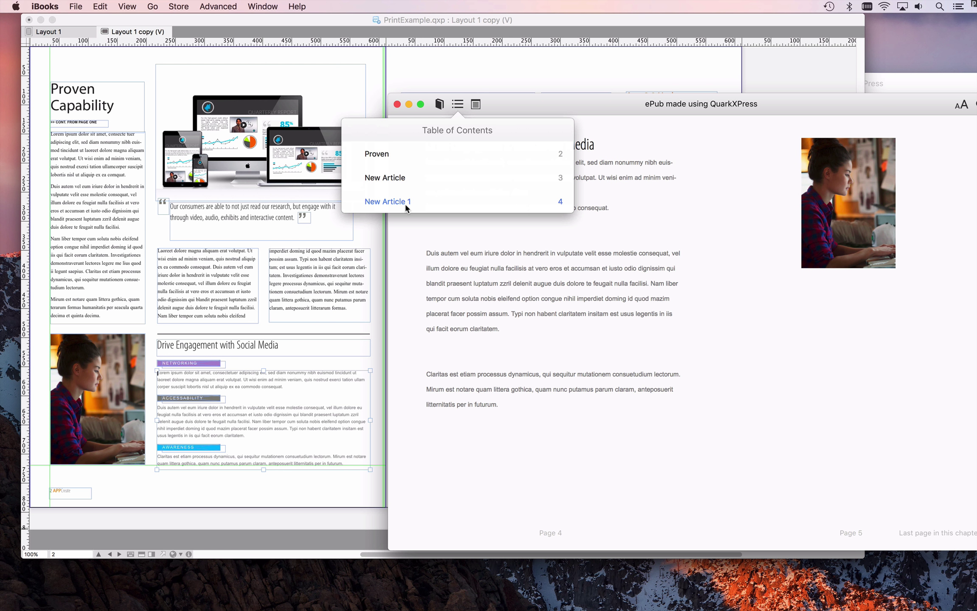
{"action": "left_click", "coordinate": [365, 224]}
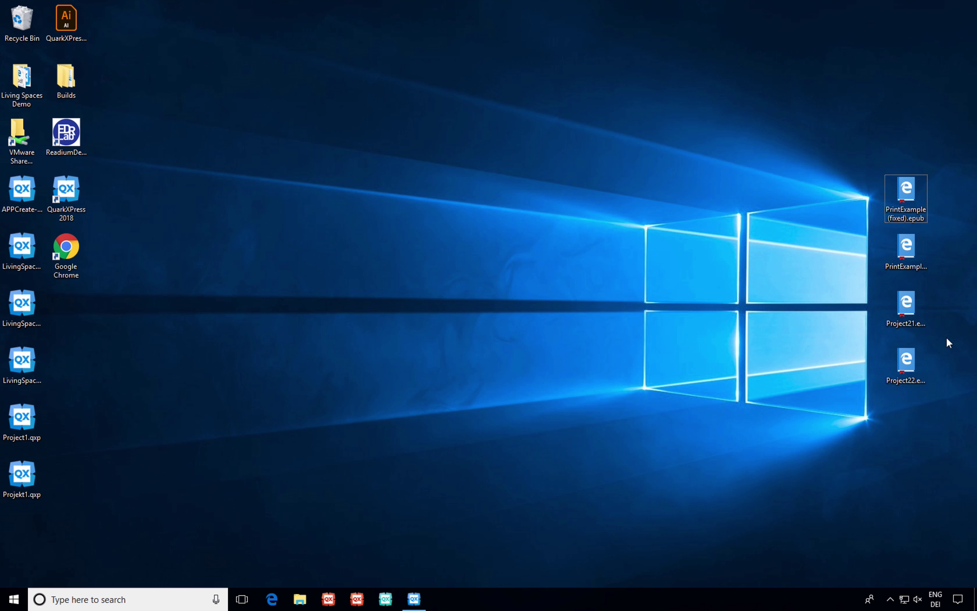
Step: Preview Project22.epub from the Windows desktop in Edge, go back to the cover spread, select part of the preface, and close it
{"action": "double_click", "coordinate": [908, 367]}
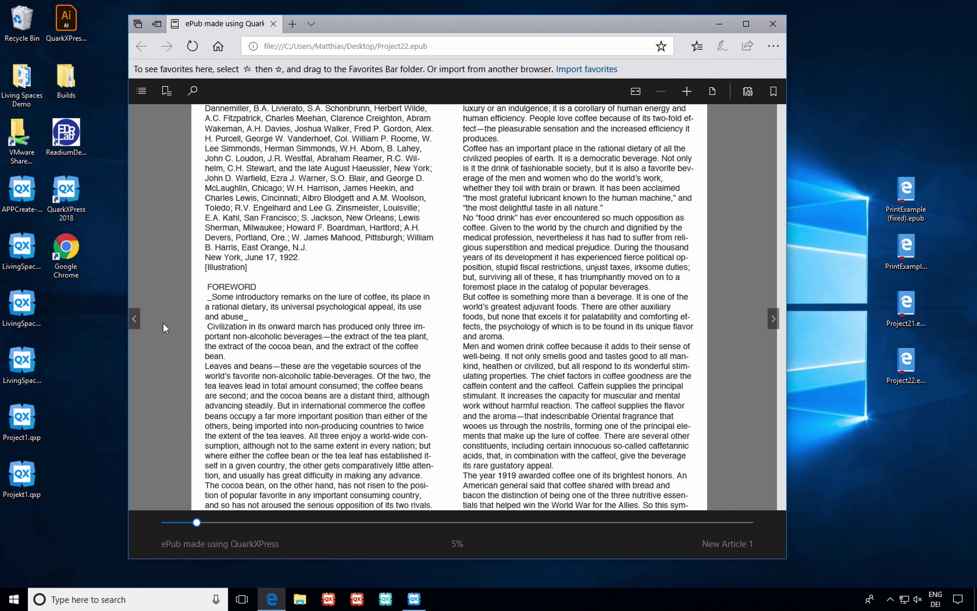
{"action": "key", "text": "Left"}
{"action": "key", "text": "Left"}
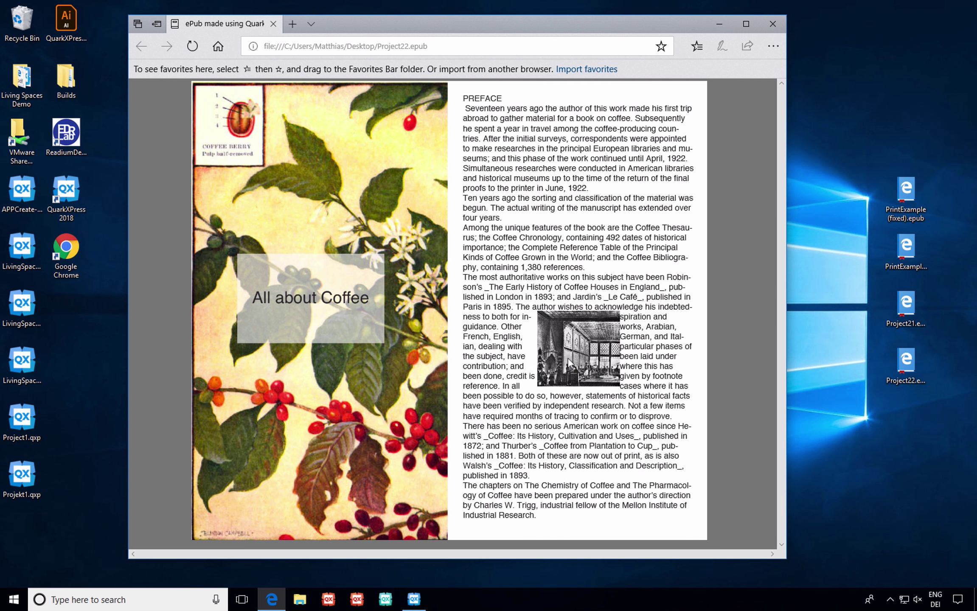
{"action": "left_click_drag", "start_coordinate": [551, 267], "coordinate": [569, 357]}
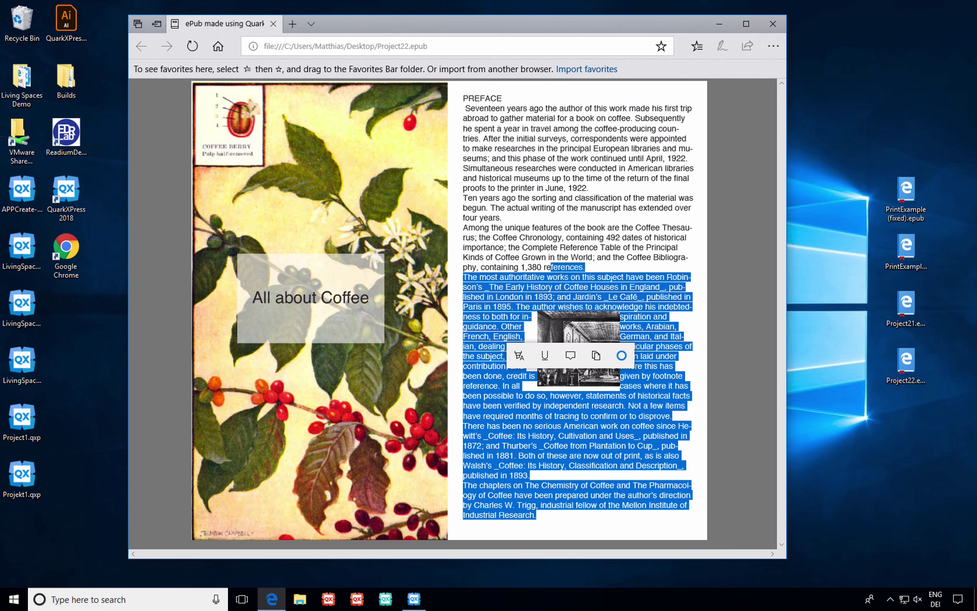
{"action": "left_click", "coordinate": [773, 24]}
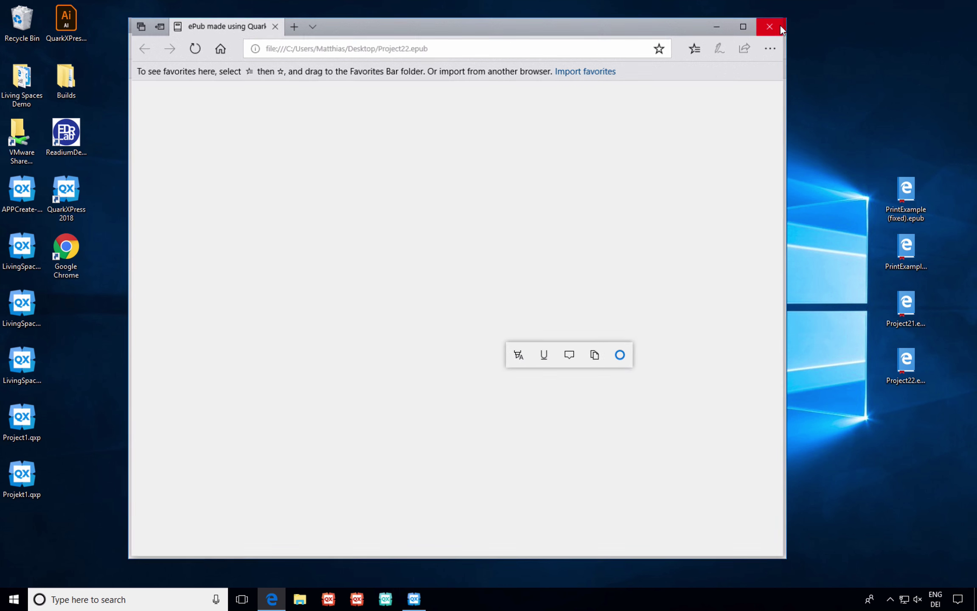
Step: Preview Project21.epub in Edge, page back from the preface to the cover, enlarge the cover image, and close the window
{"action": "double_click", "coordinate": [907, 303]}
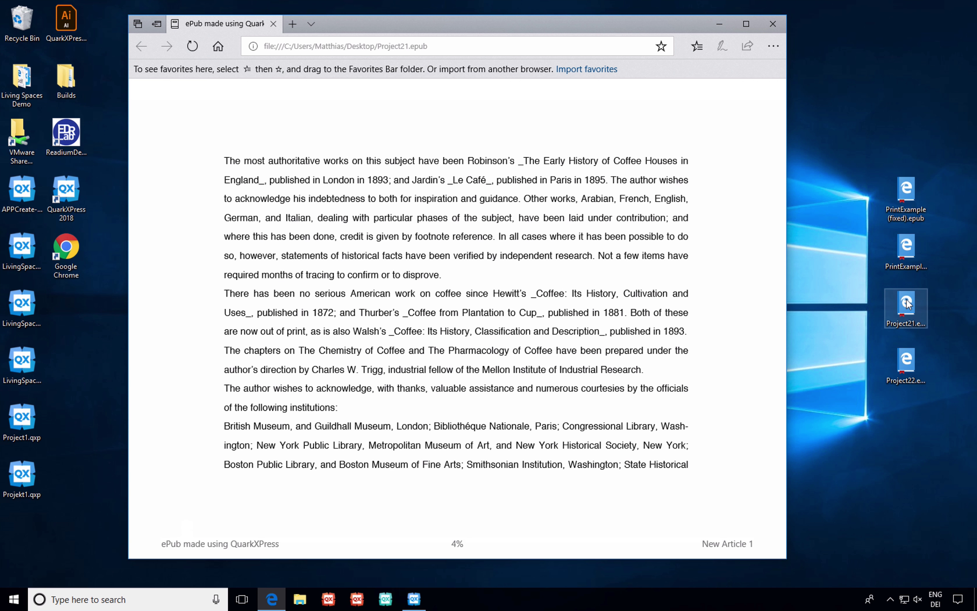
{"action": "key", "text": "Left"}
{"action": "key", "text": "Right"}
{"action": "key", "text": "Left"}
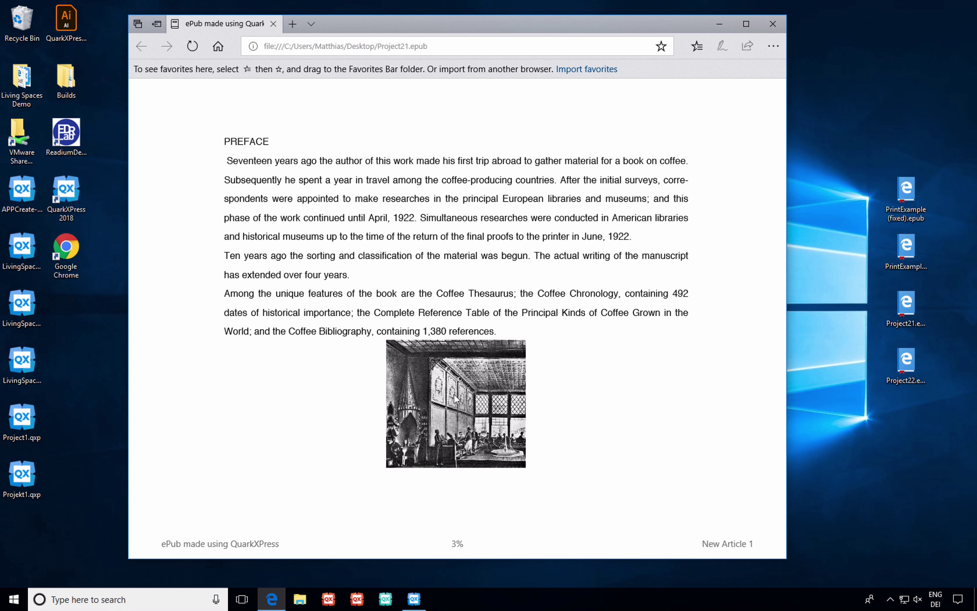
{"action": "key", "text": "Left"}
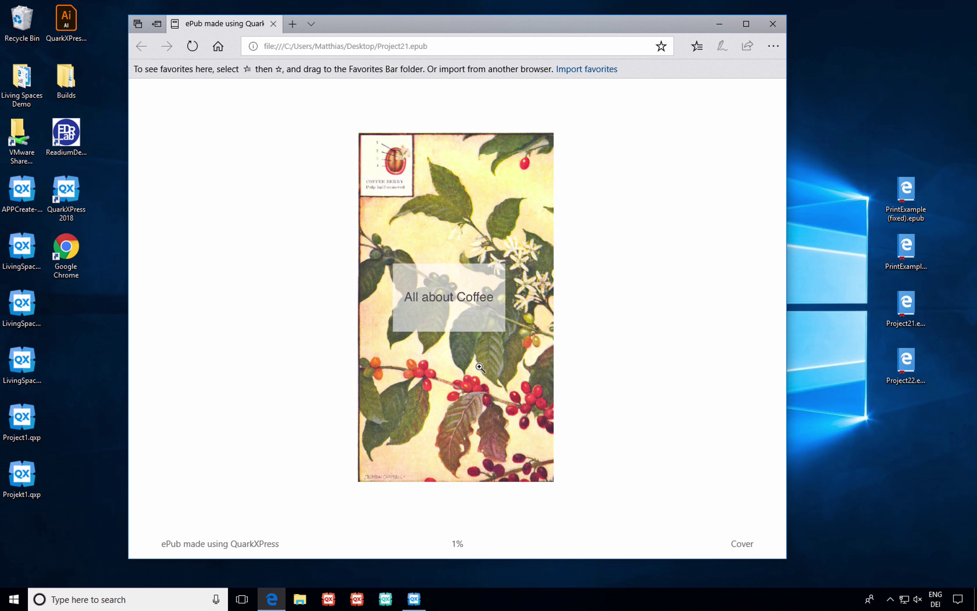
{"action": "left_click", "coordinate": [464, 306]}
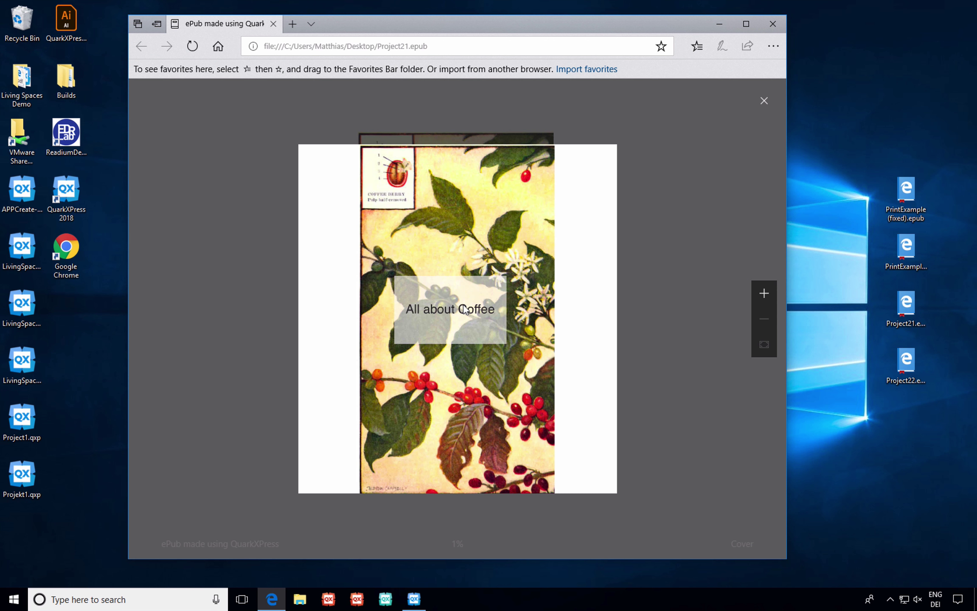
{"action": "left_click", "coordinate": [772, 25]}
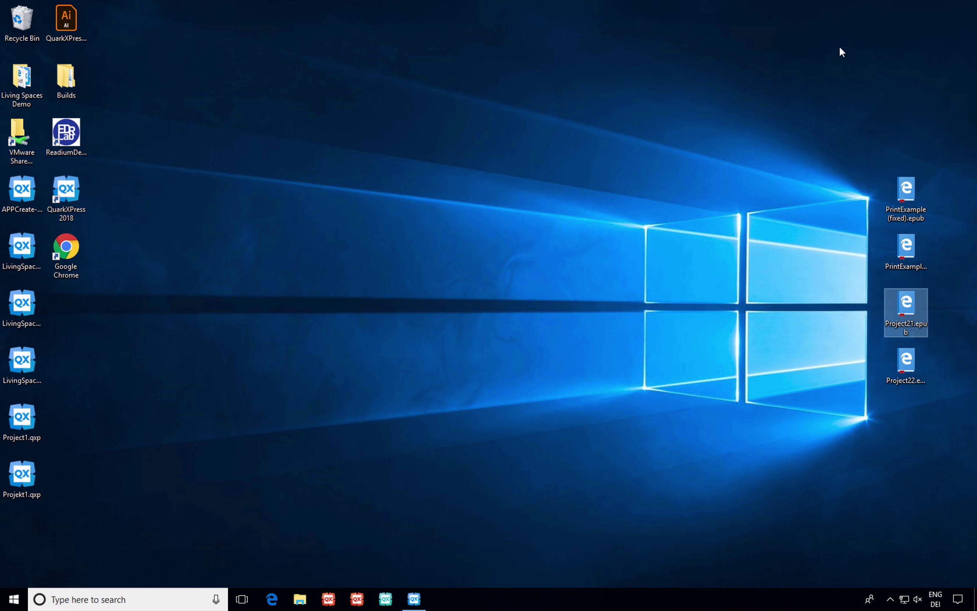
Step: Preview PrintExample.epub in Edge and close it
{"action": "double_click", "coordinate": [909, 251]}
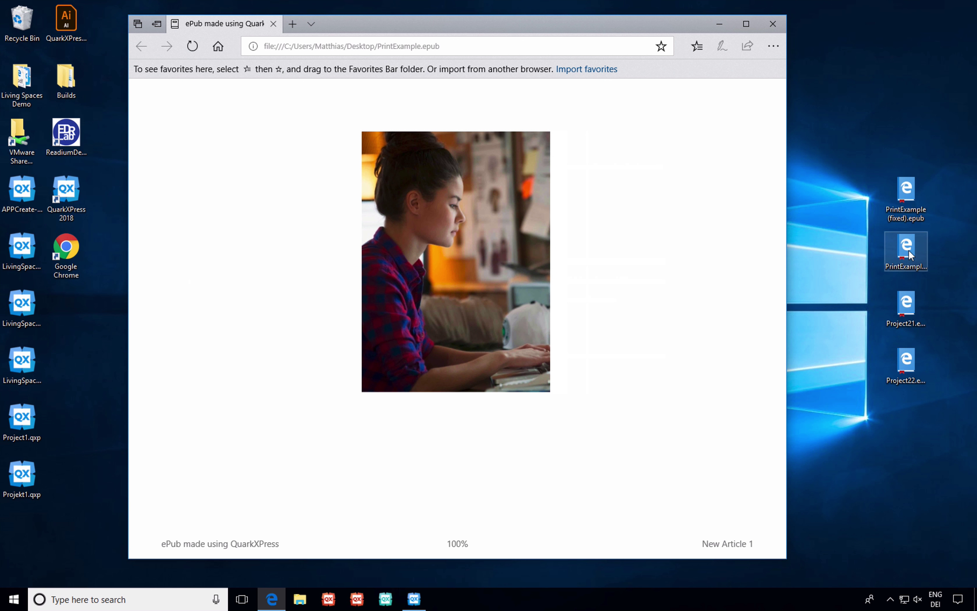
{"action": "left_click", "coordinate": [779, 25]}
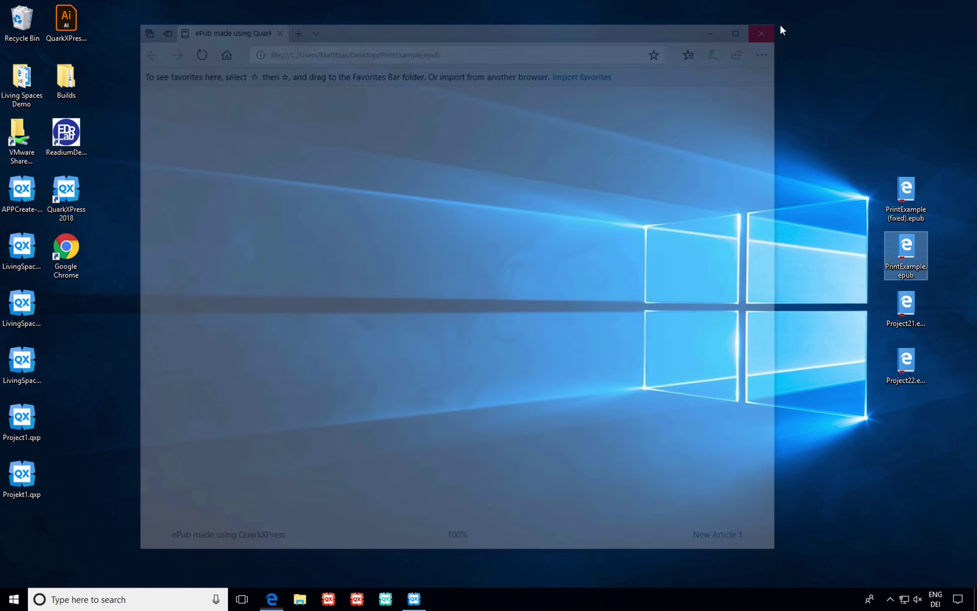
Step: Open PrintExample (fixed).epub in Edge, enlarge the page, and select part of the body text under "Proven Capability"
{"action": "double_click", "coordinate": [909, 193]}
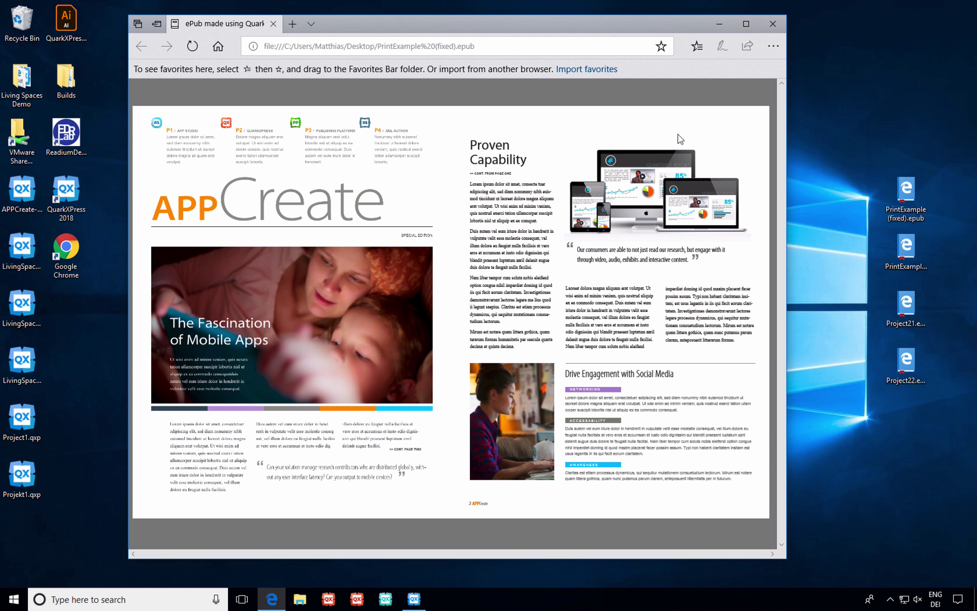
{"action": "left_click", "coordinate": [657, 172]}
{"action": "left_click", "coordinate": [686, 91]}
{"action": "left_click", "coordinate": [686, 92]}
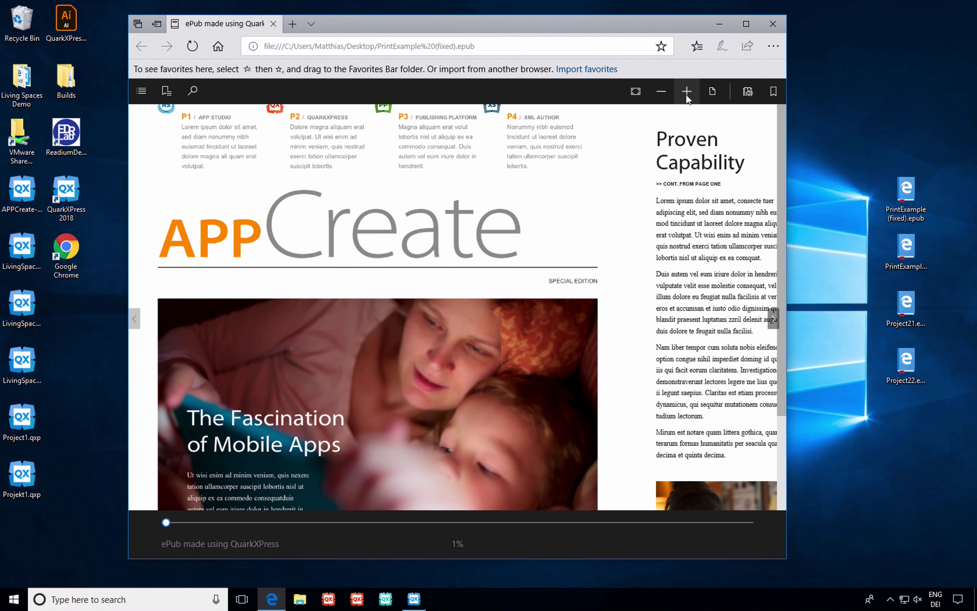
{"action": "left_click", "coordinate": [686, 92]}
{"action": "left_click_drag", "start_coordinate": [710, 243], "coordinate": [723, 300]}
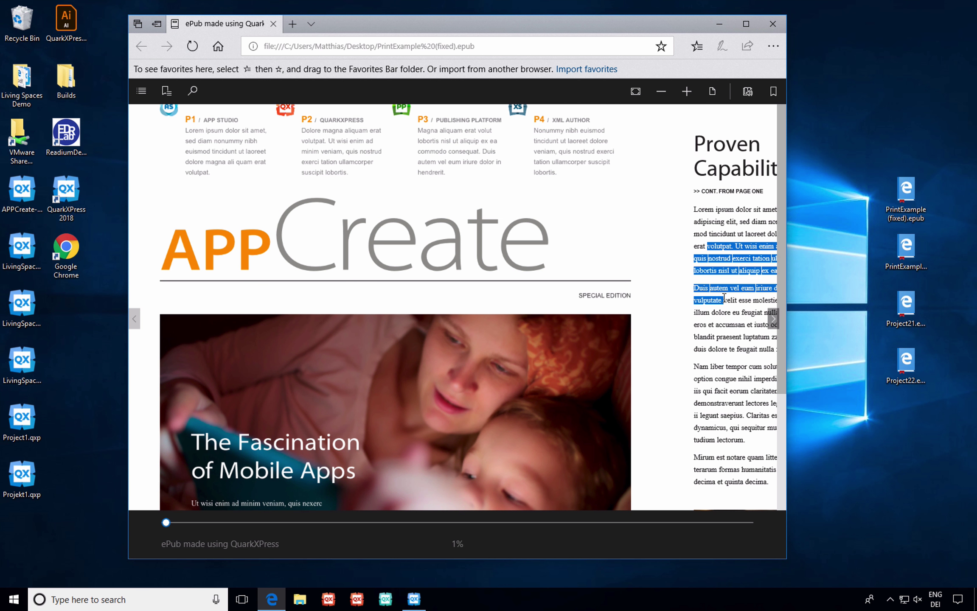
Step: Go to the fixed ePub's next spread, enlarge it, select part of the "Use Existing Workflows" heading, and close the window
{"action": "left_click", "coordinate": [771, 321]}
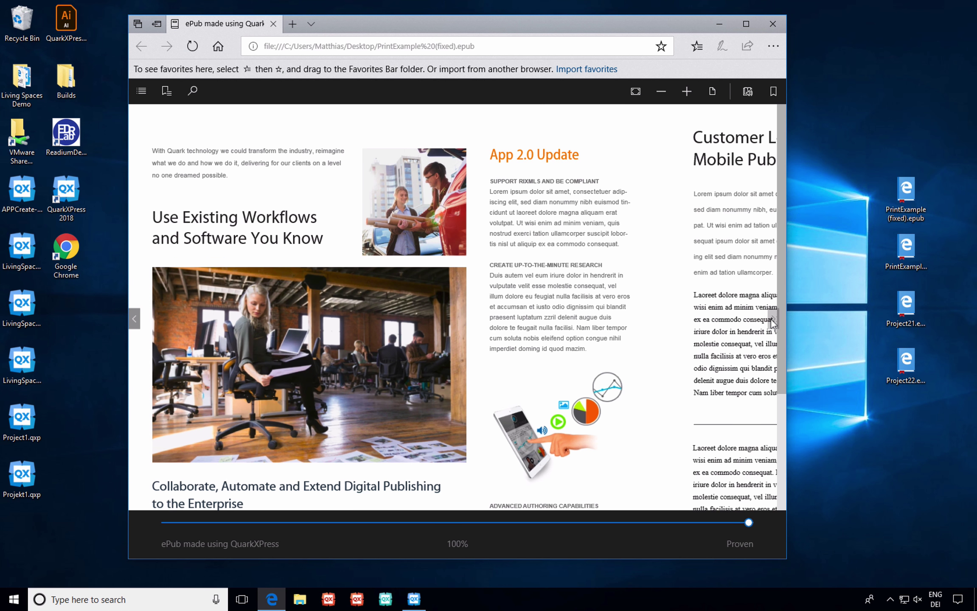
{"action": "left_click", "coordinate": [687, 99]}
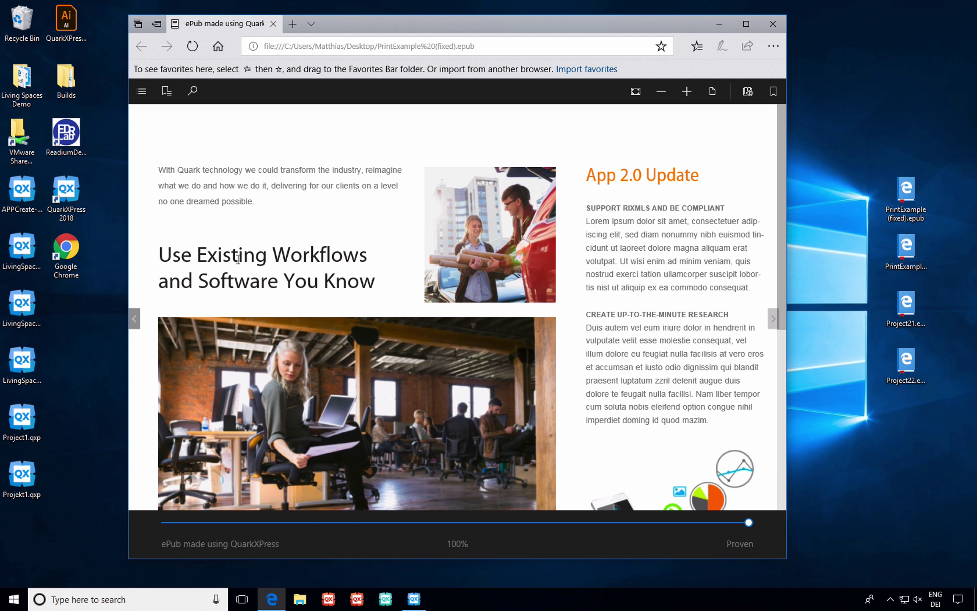
{"action": "left_click_drag", "start_coordinate": [232, 257], "coordinate": [263, 281]}
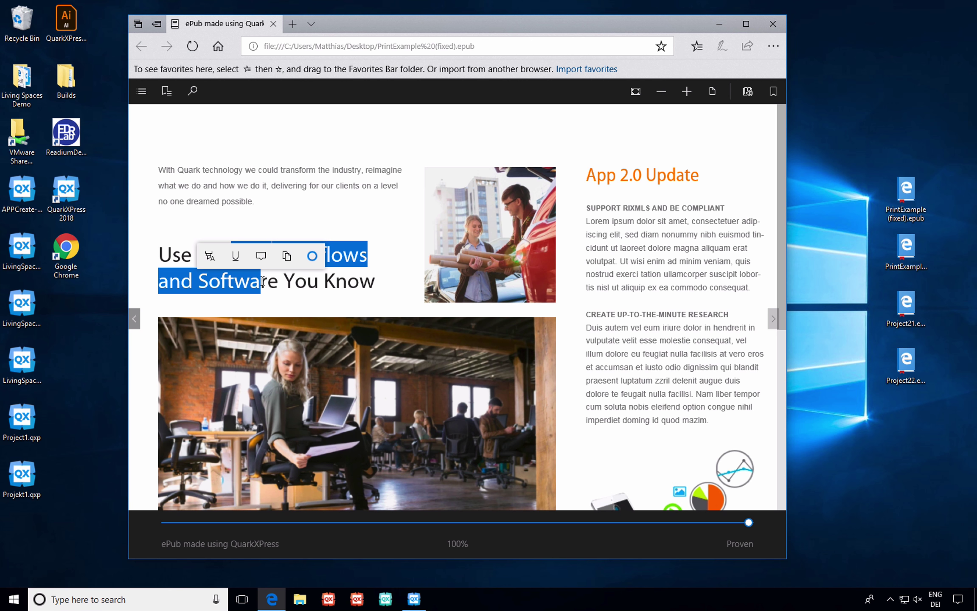
{"action": "left_click", "coordinate": [773, 24]}
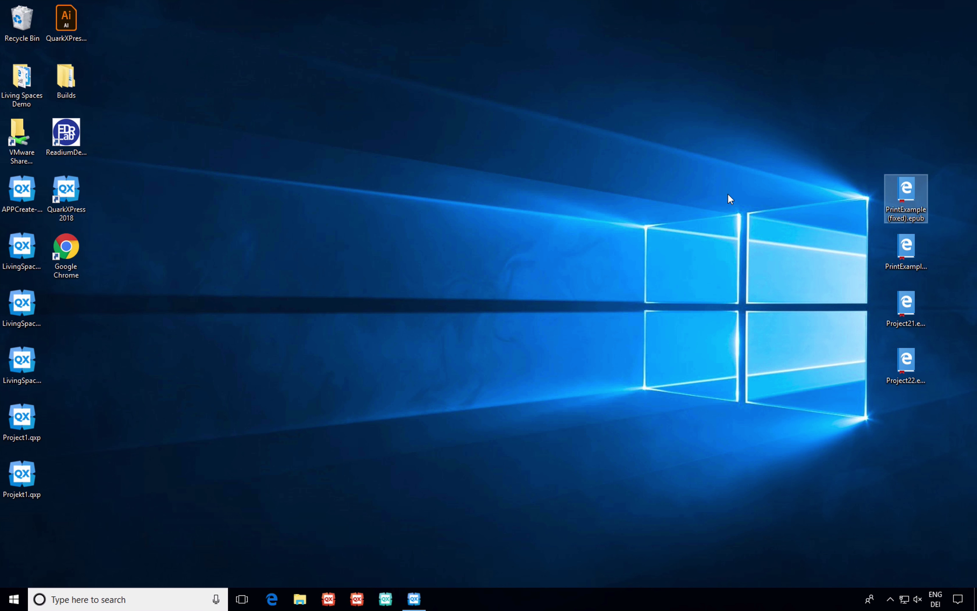
{"action": "left_click", "coordinate": [501, 385]}
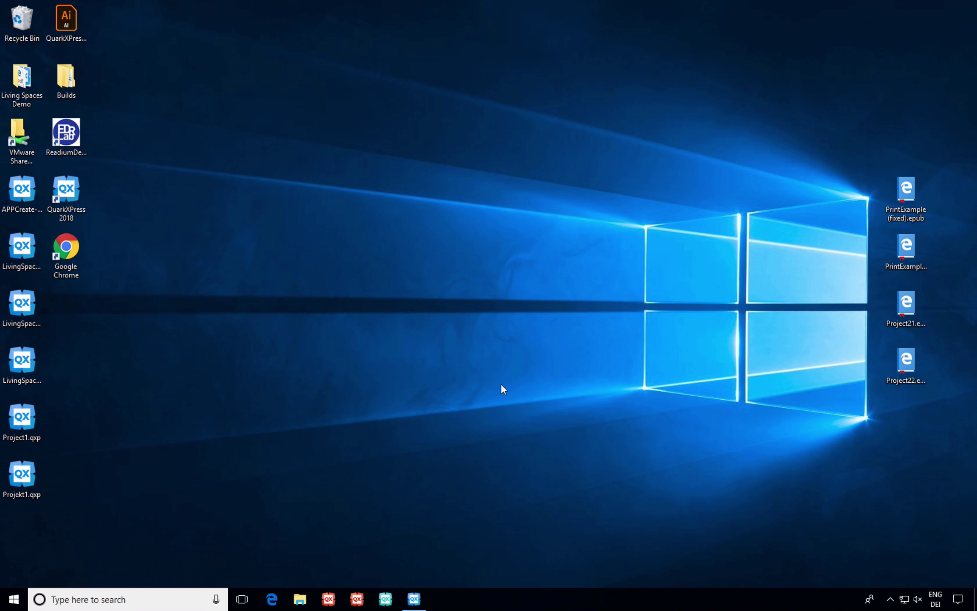
Step: Open Google Chrome, launch its Readium app, and restore the Readium window from full-screen size
{"action": "double_click", "coordinate": [66, 249]}
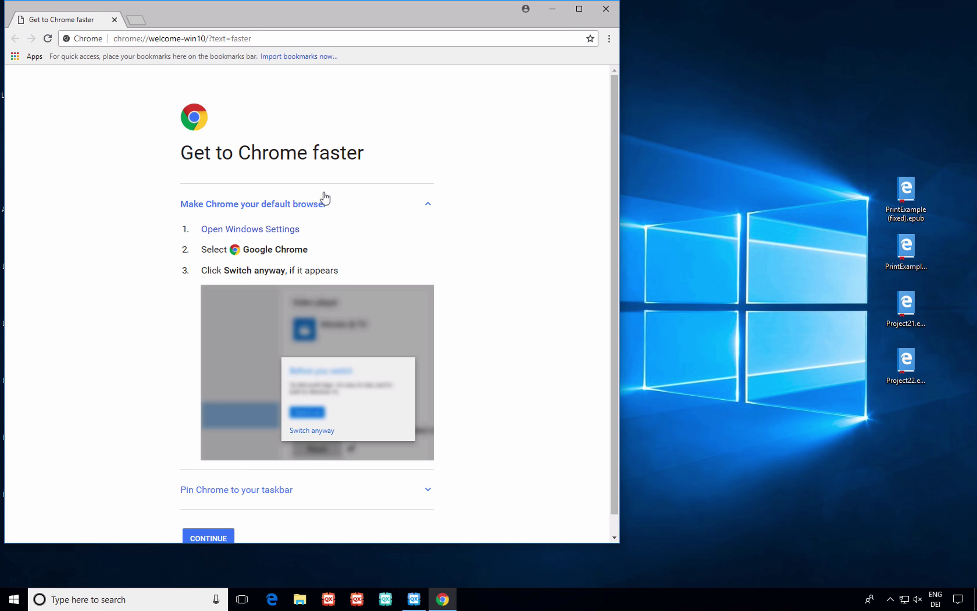
{"action": "left_click", "coordinate": [34, 57]}
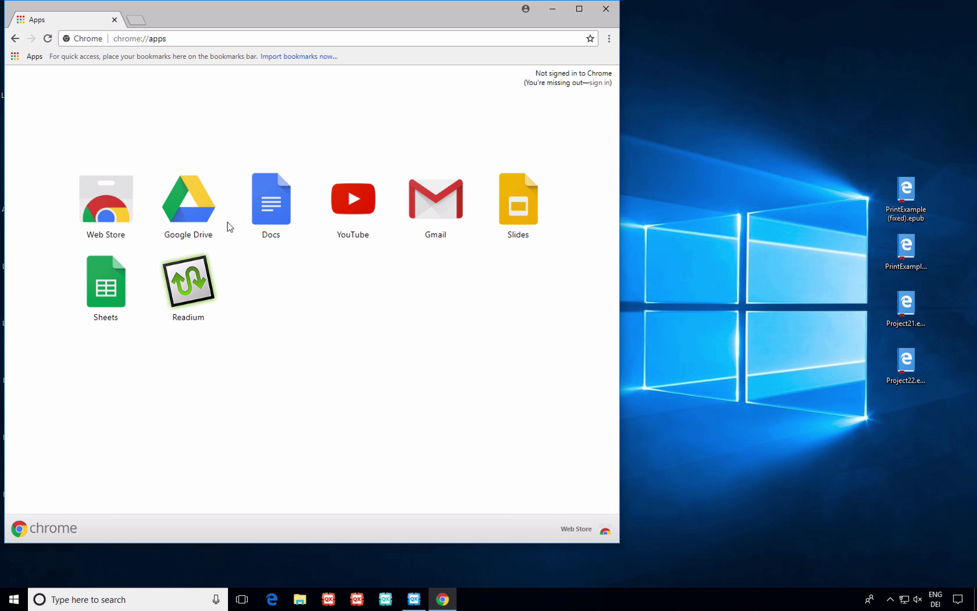
{"action": "left_click", "coordinate": [191, 280]}
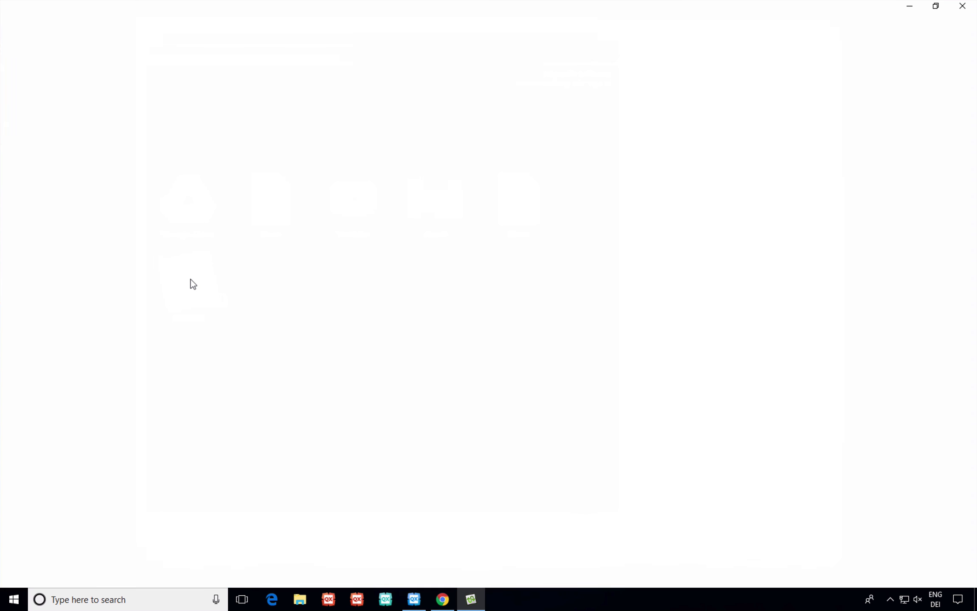
{"action": "left_click", "coordinate": [934, 7]}
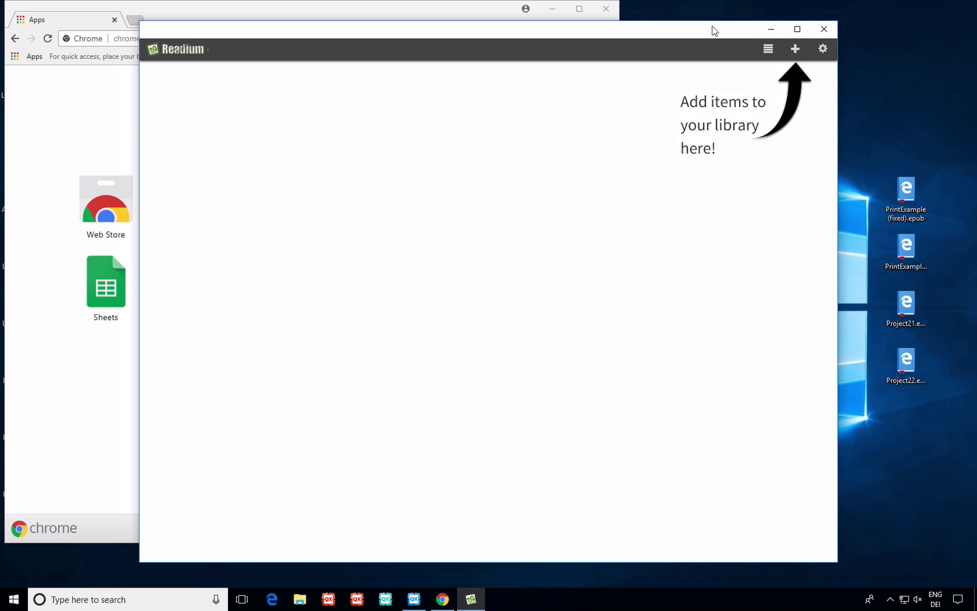
Step: Move the Readium window clear of the desktop files and add all four ePubs to its library
{"action": "left_click_drag", "start_coordinate": [712, 26], "coordinate": [582, 20]}
{"action": "left_click_drag", "start_coordinate": [871, 147], "coordinate": [549, 352]}
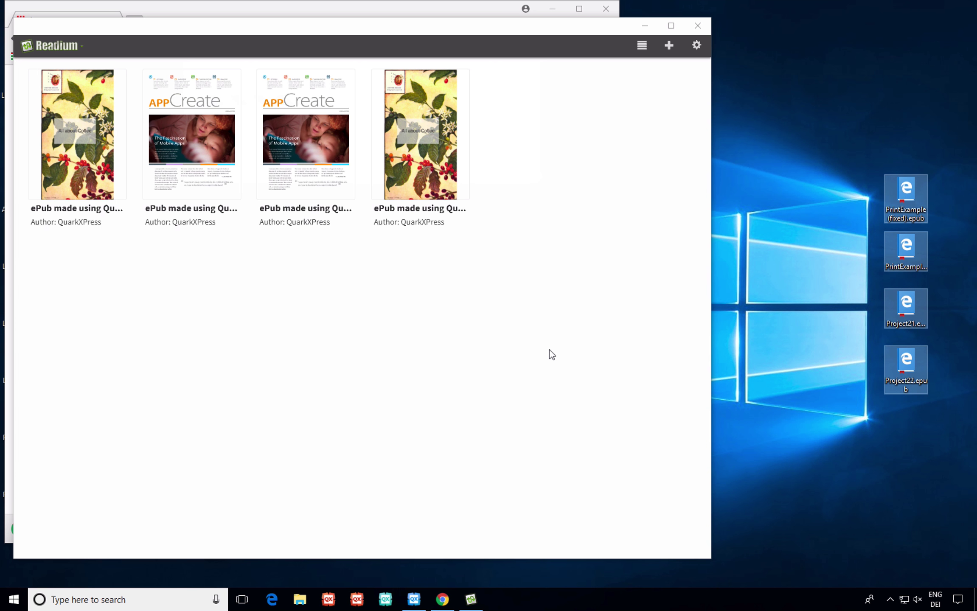
{"action": "left_click", "coordinate": [339, 358]}
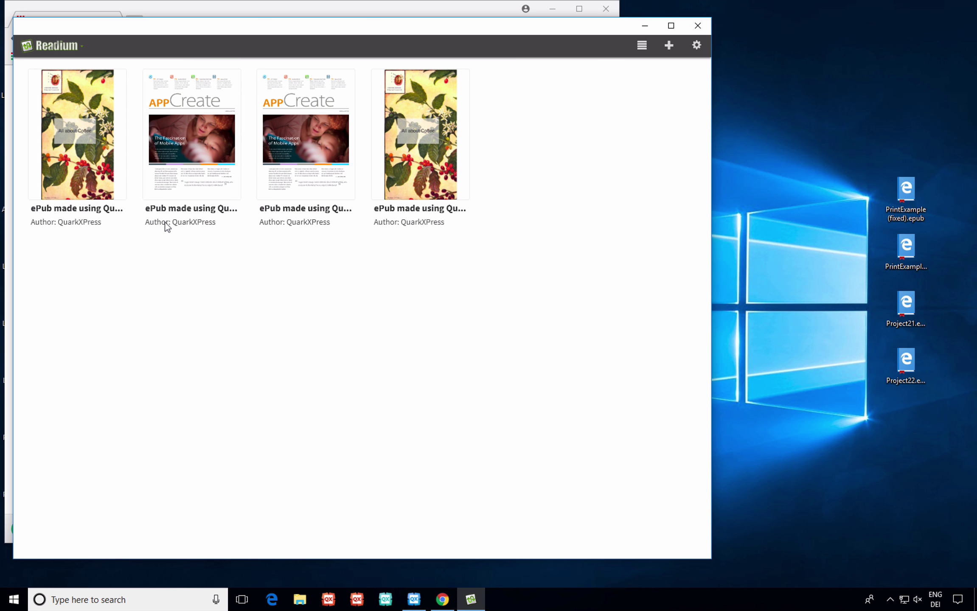
Step: Open the first APPCreate ePub, the fixed-layout version, from the Readium library and page through to its final spread
{"action": "left_click", "coordinate": [189, 149]}
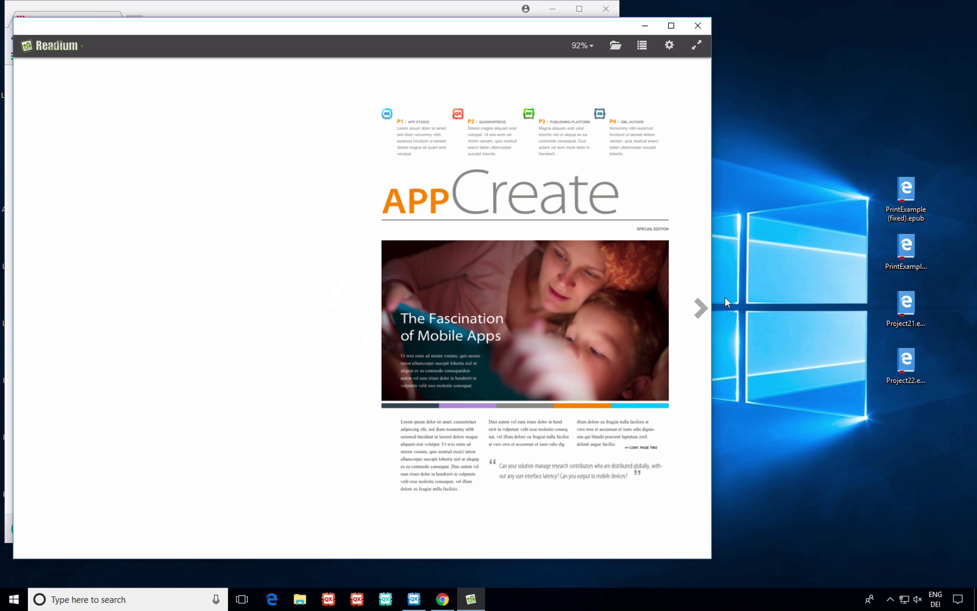
{"action": "left_click", "coordinate": [703, 305]}
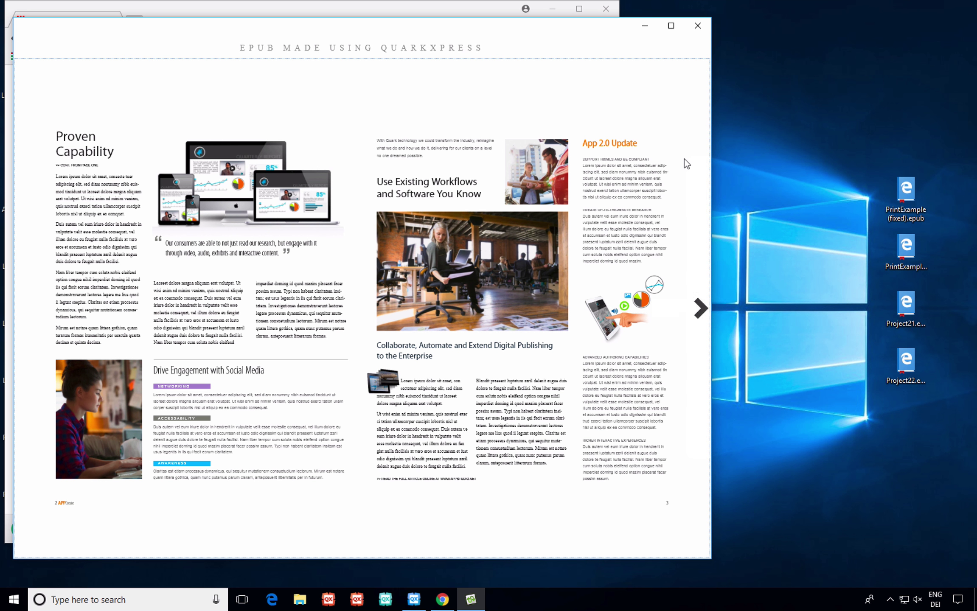
{"action": "left_click", "coordinate": [695, 311]}
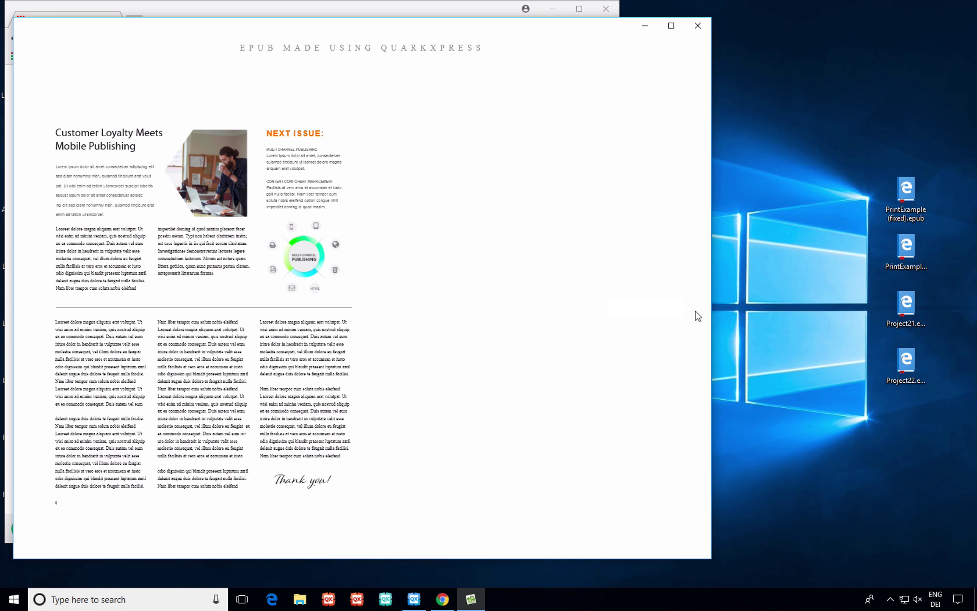
{"action": "left_click", "coordinate": [242, 368]}
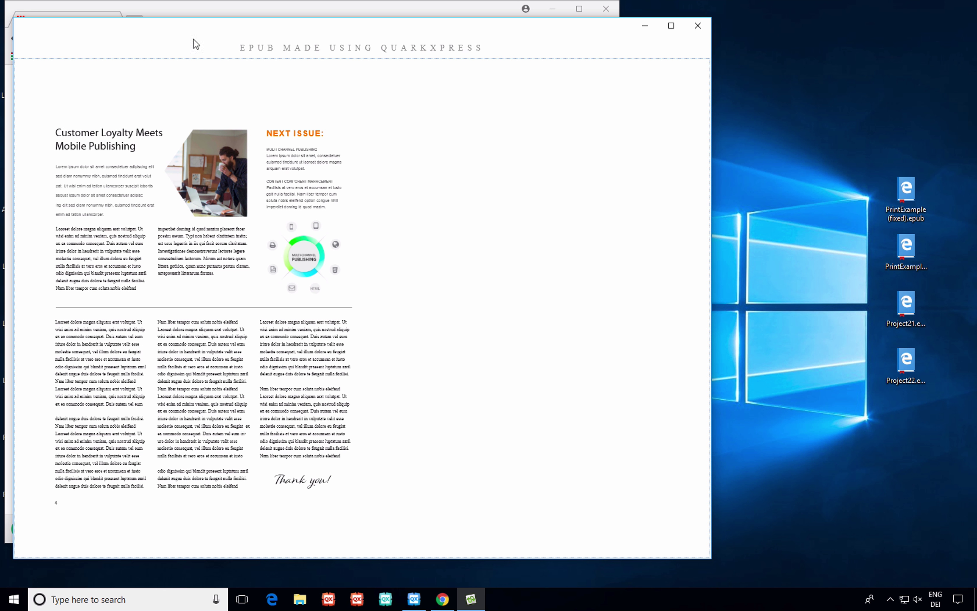
Step: Return to the Readium library, open the other APPCreate ePub, and page through its reflowable articles to "Drive Engagement with Social Media"
{"action": "mouse_move", "coordinate": [67, 44]}
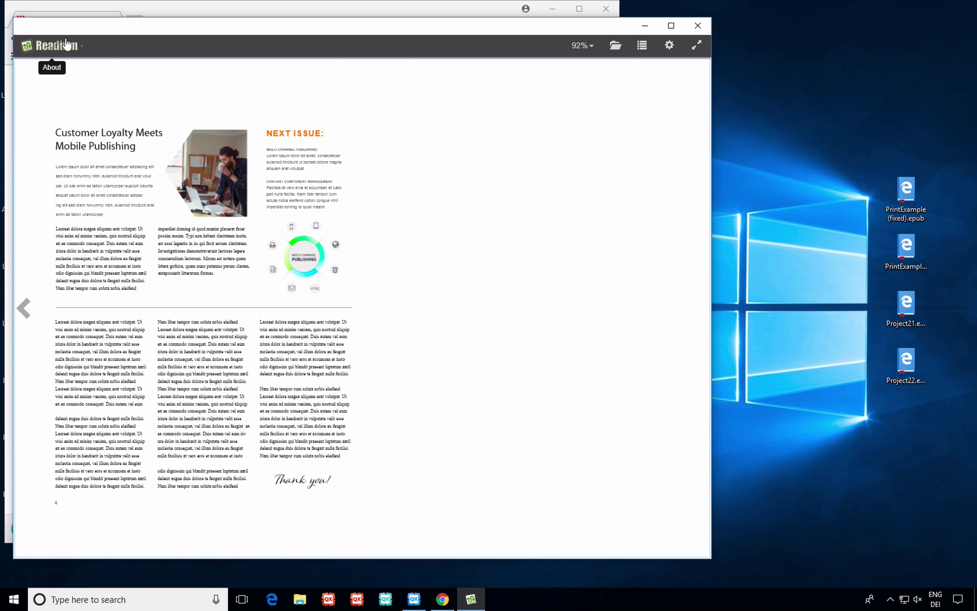
{"action": "left_click", "coordinate": [616, 47]}
{"action": "left_click", "coordinate": [299, 144]}
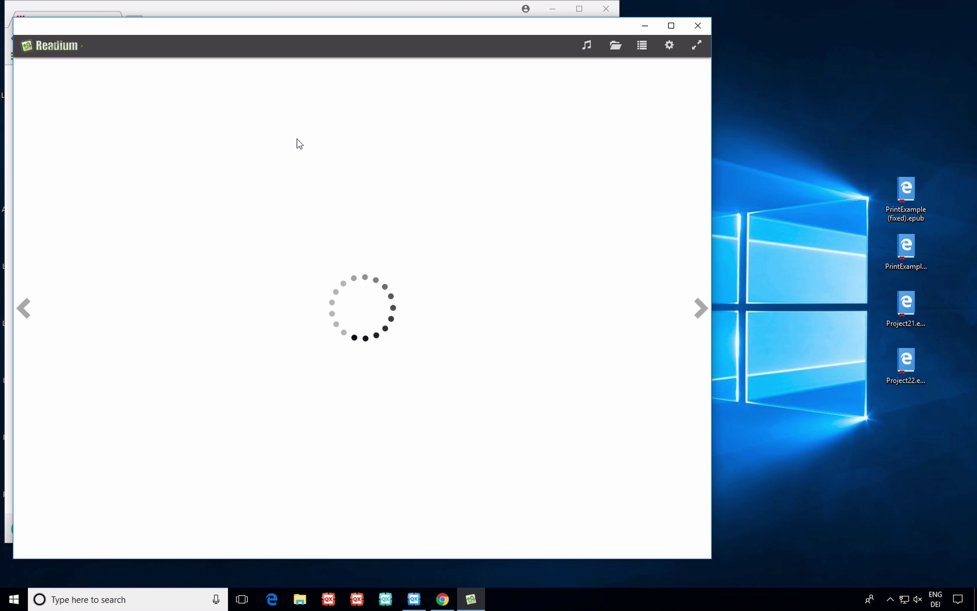
{"action": "left_click", "coordinate": [700, 309]}
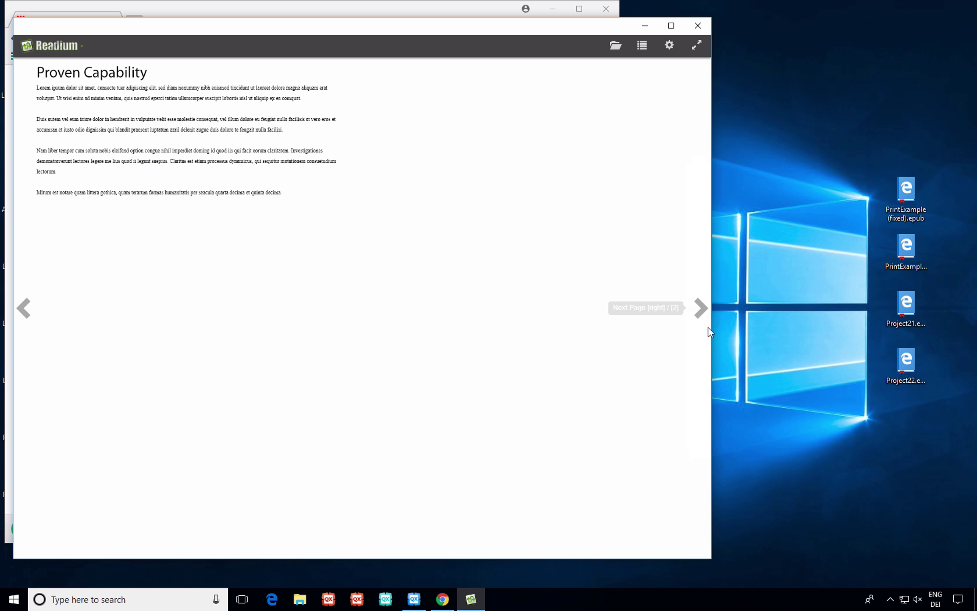
{"action": "left_click", "coordinate": [698, 315]}
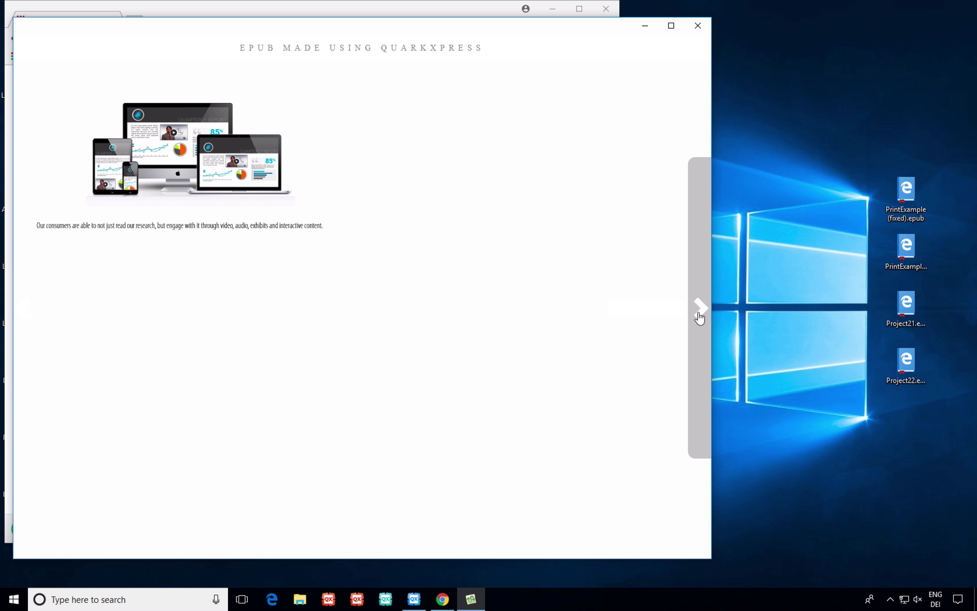
{"action": "left_click", "coordinate": [699, 314]}
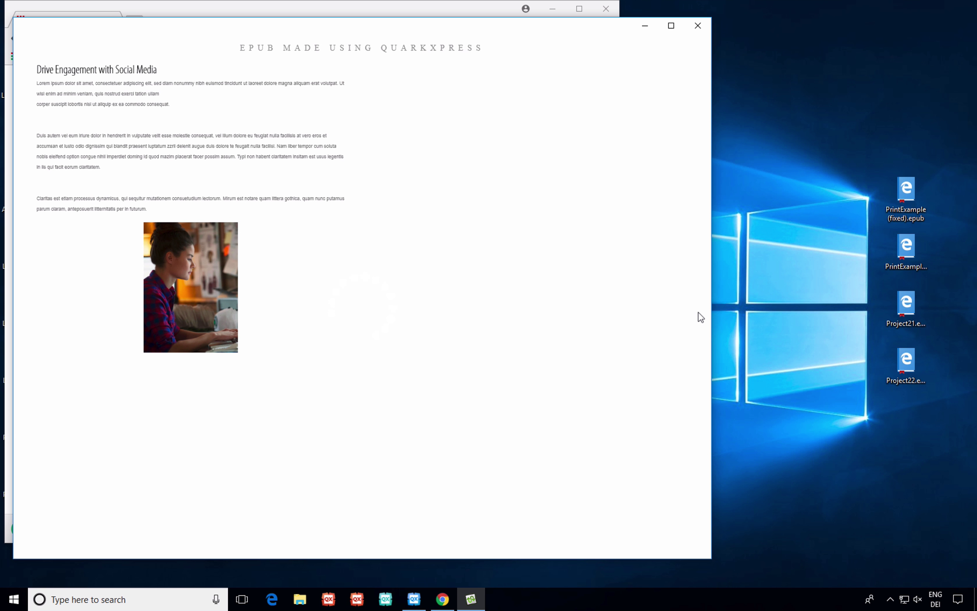